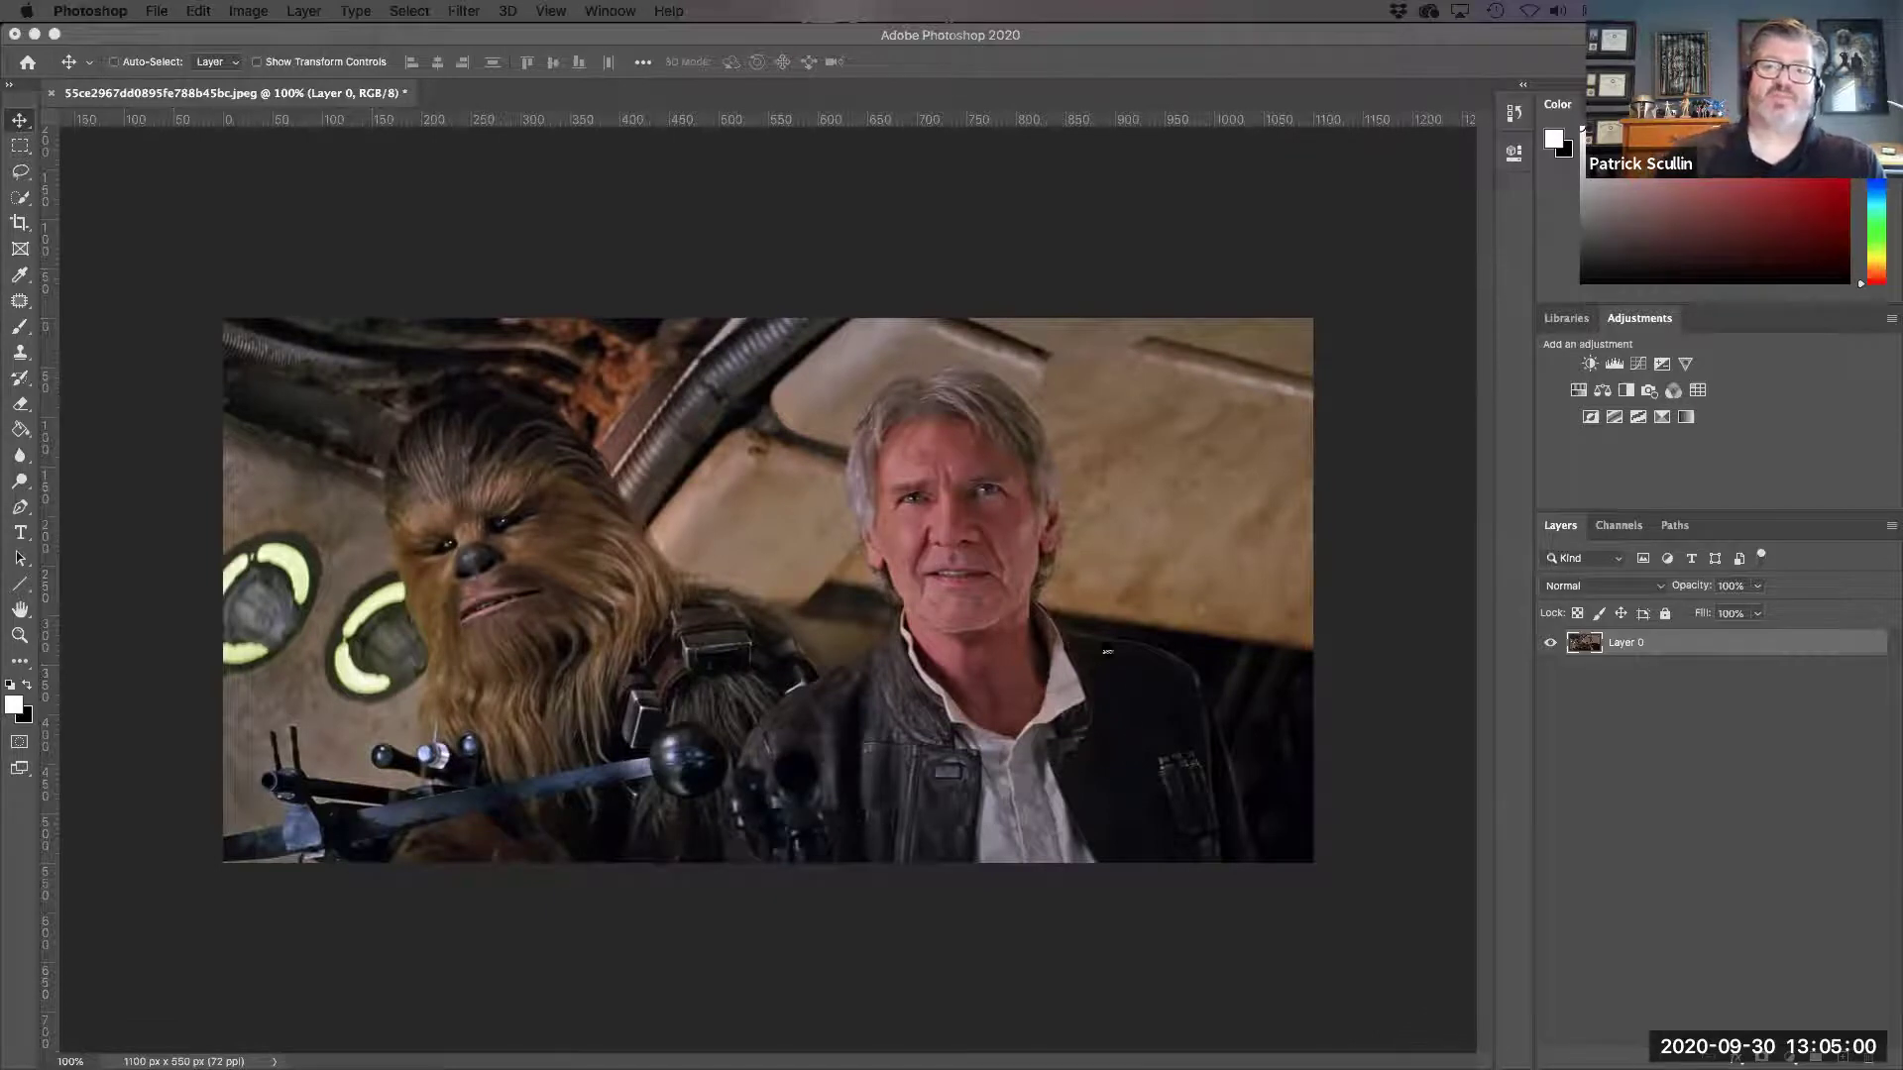
# Drag the Adjustments panel out of the dock so it floats on its own.
pyautogui.click(459, 38)
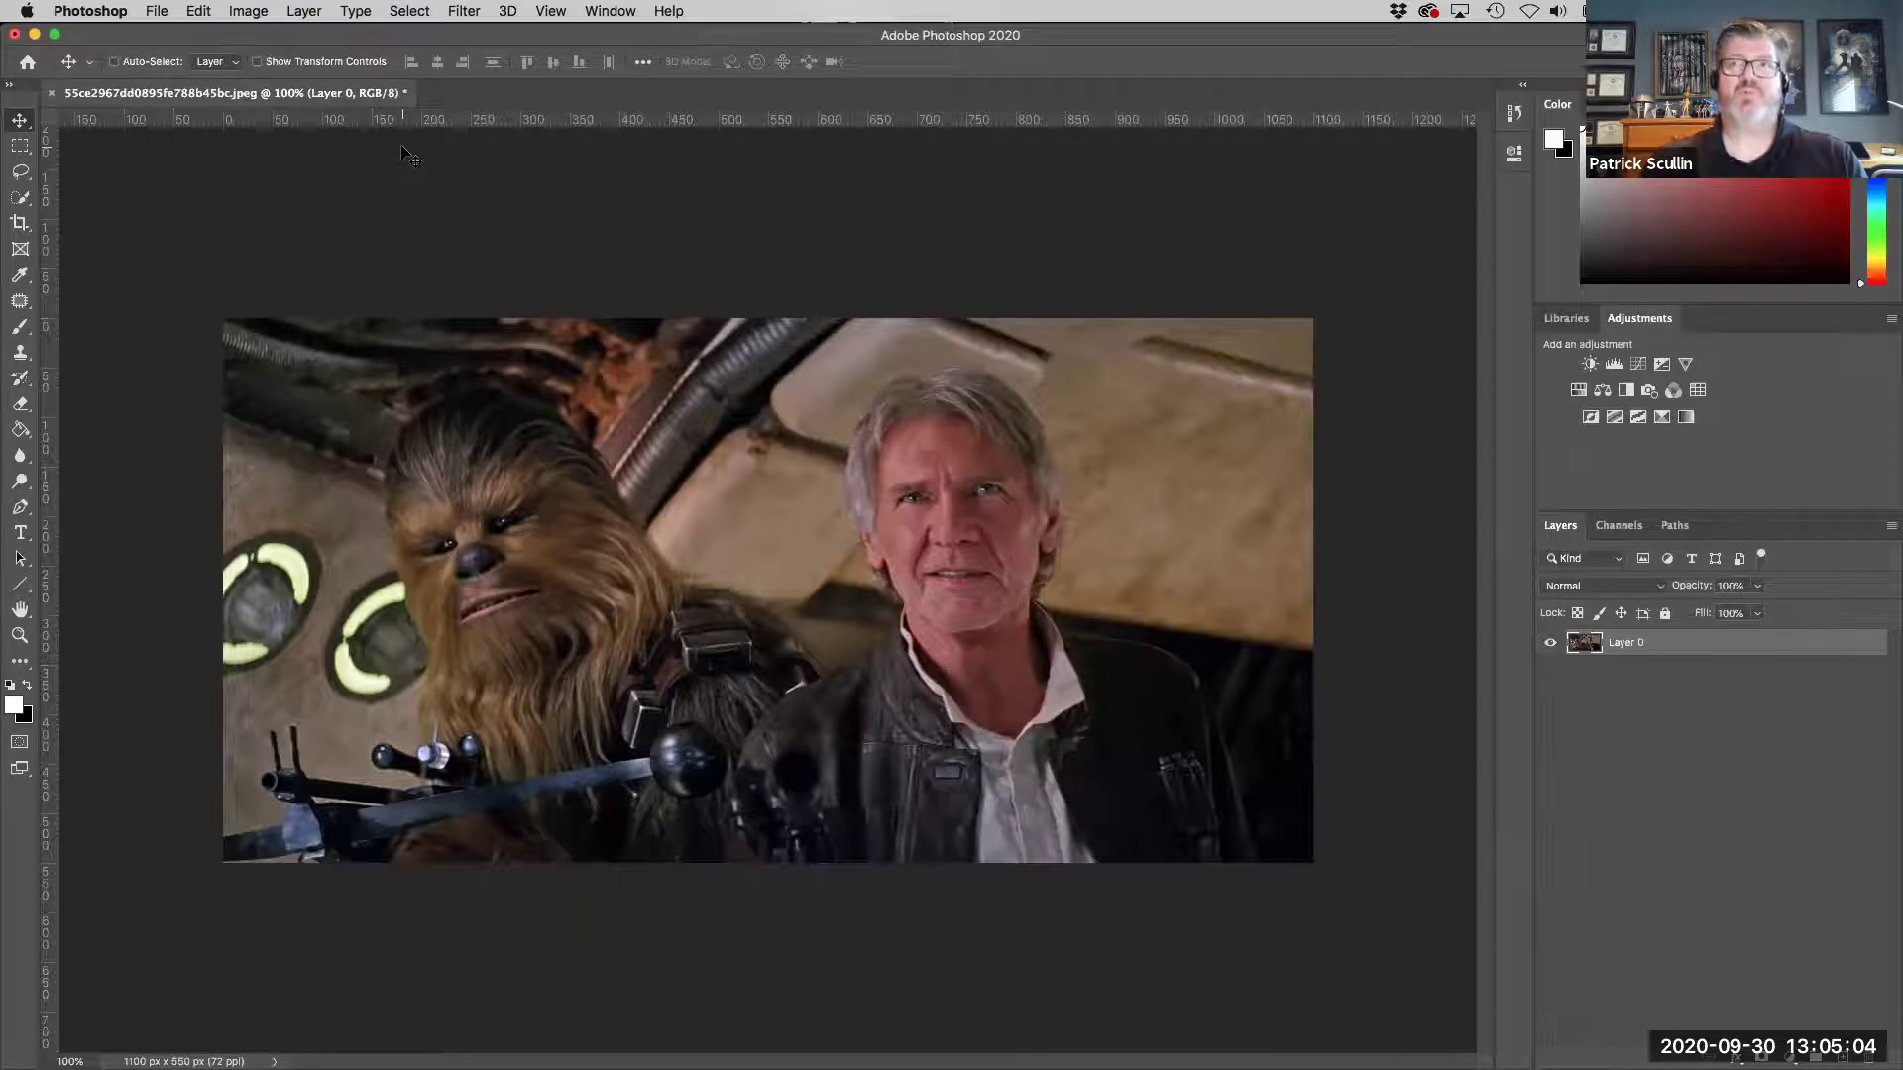
pyautogui.click(262, 12)
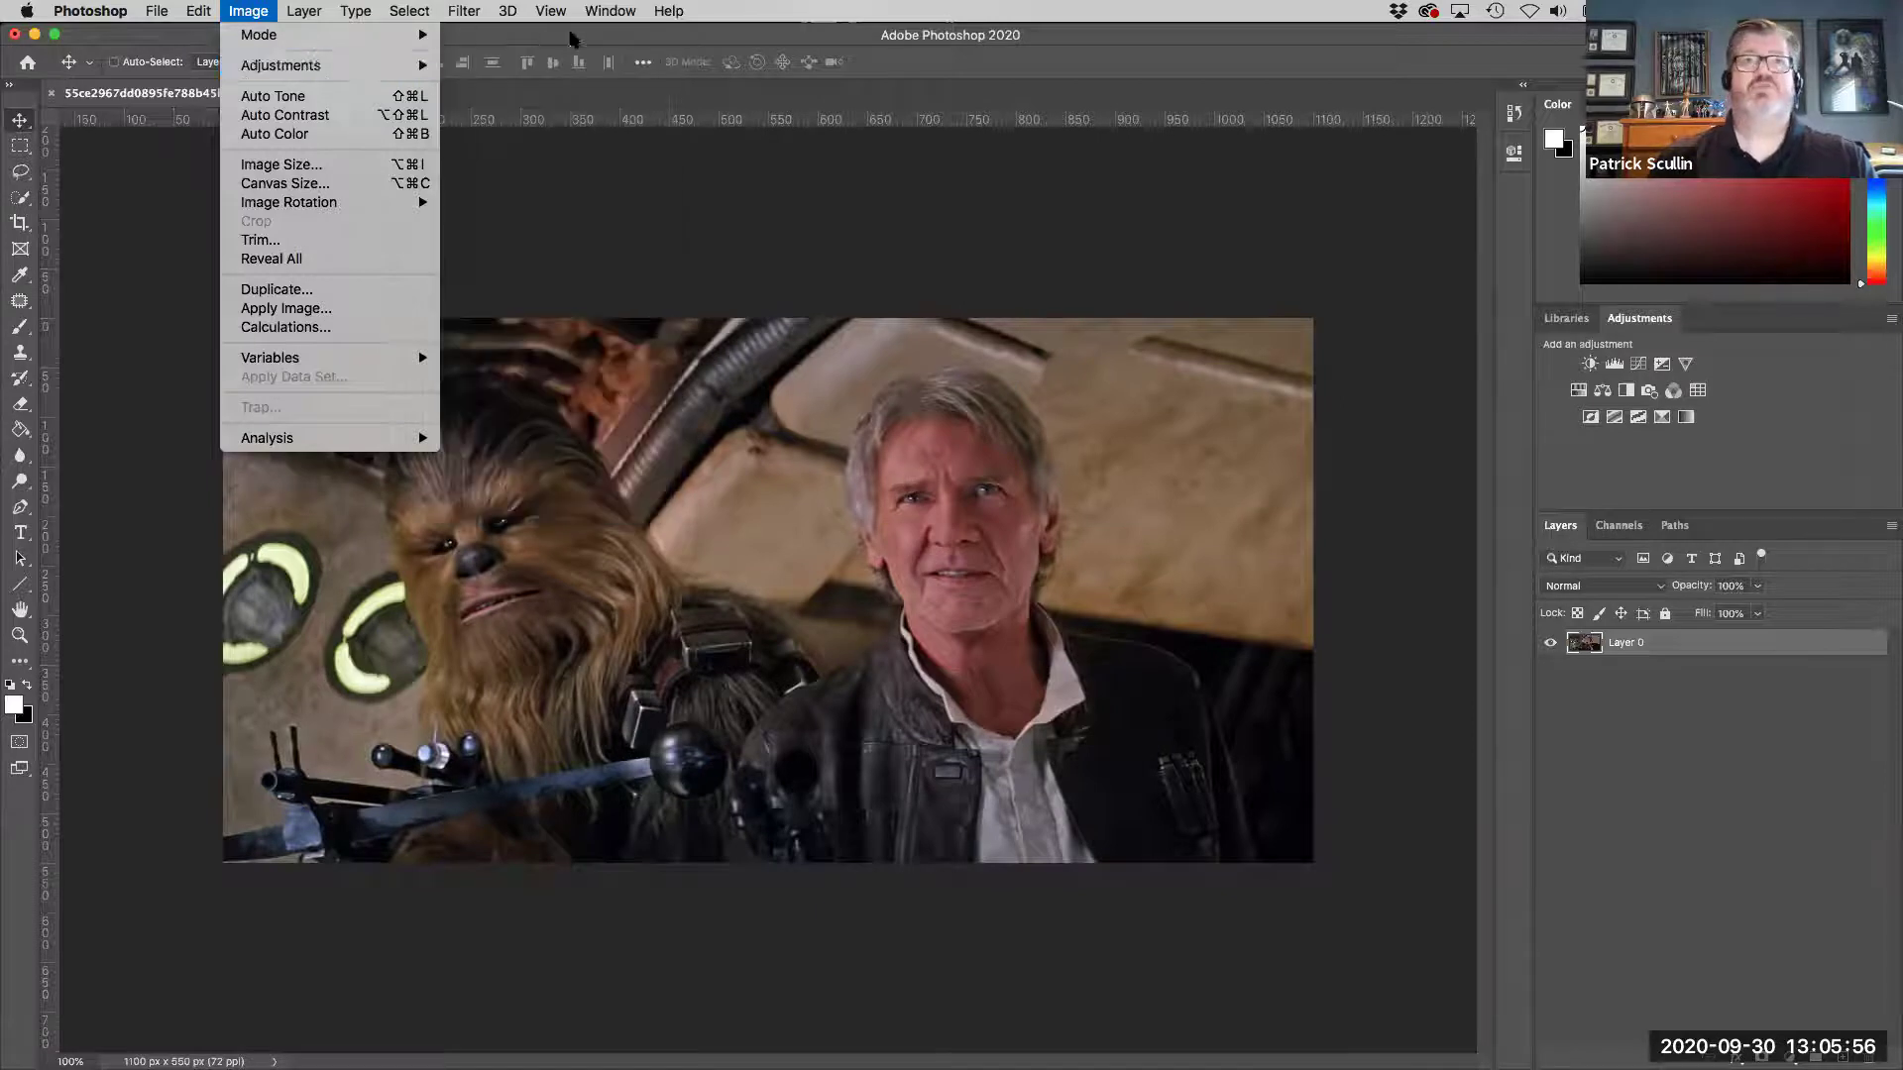
pyautogui.moveTo(463, 11)
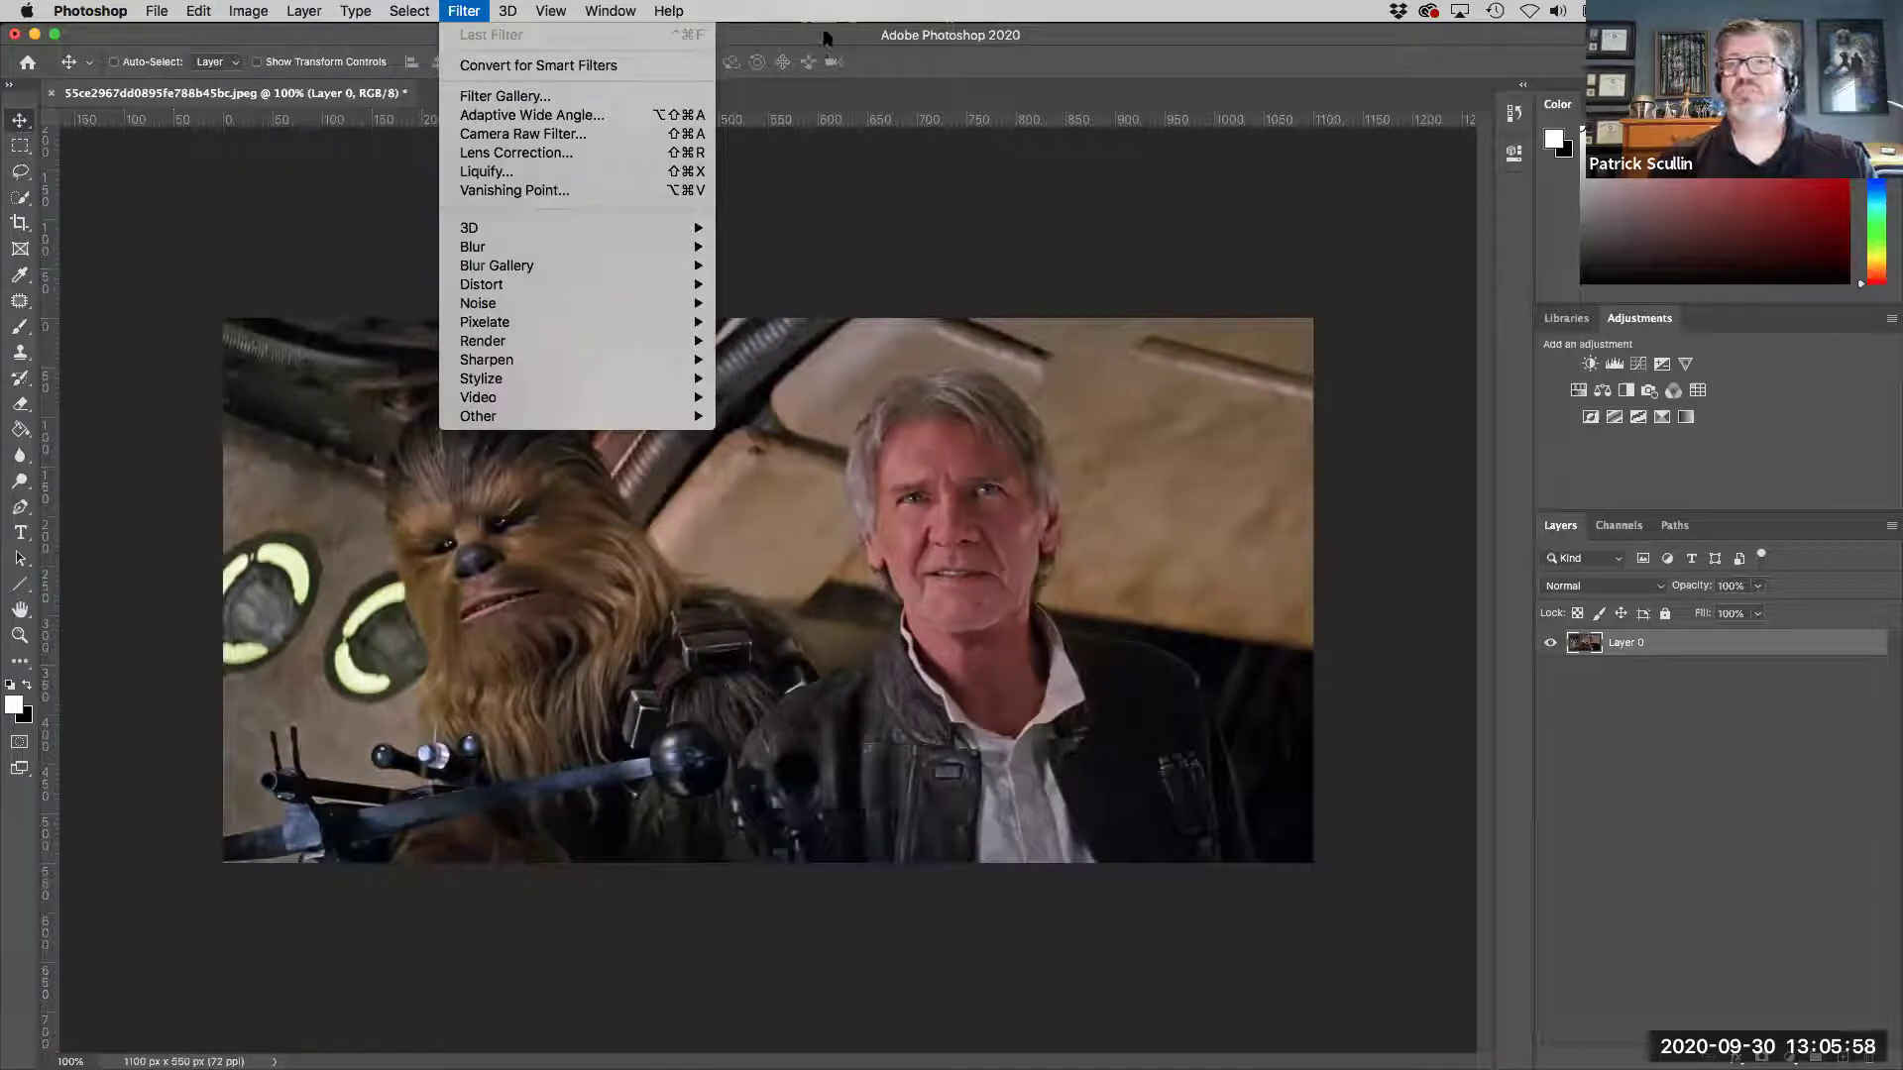
pyautogui.click(826, 36)
pyautogui.click(602, 12)
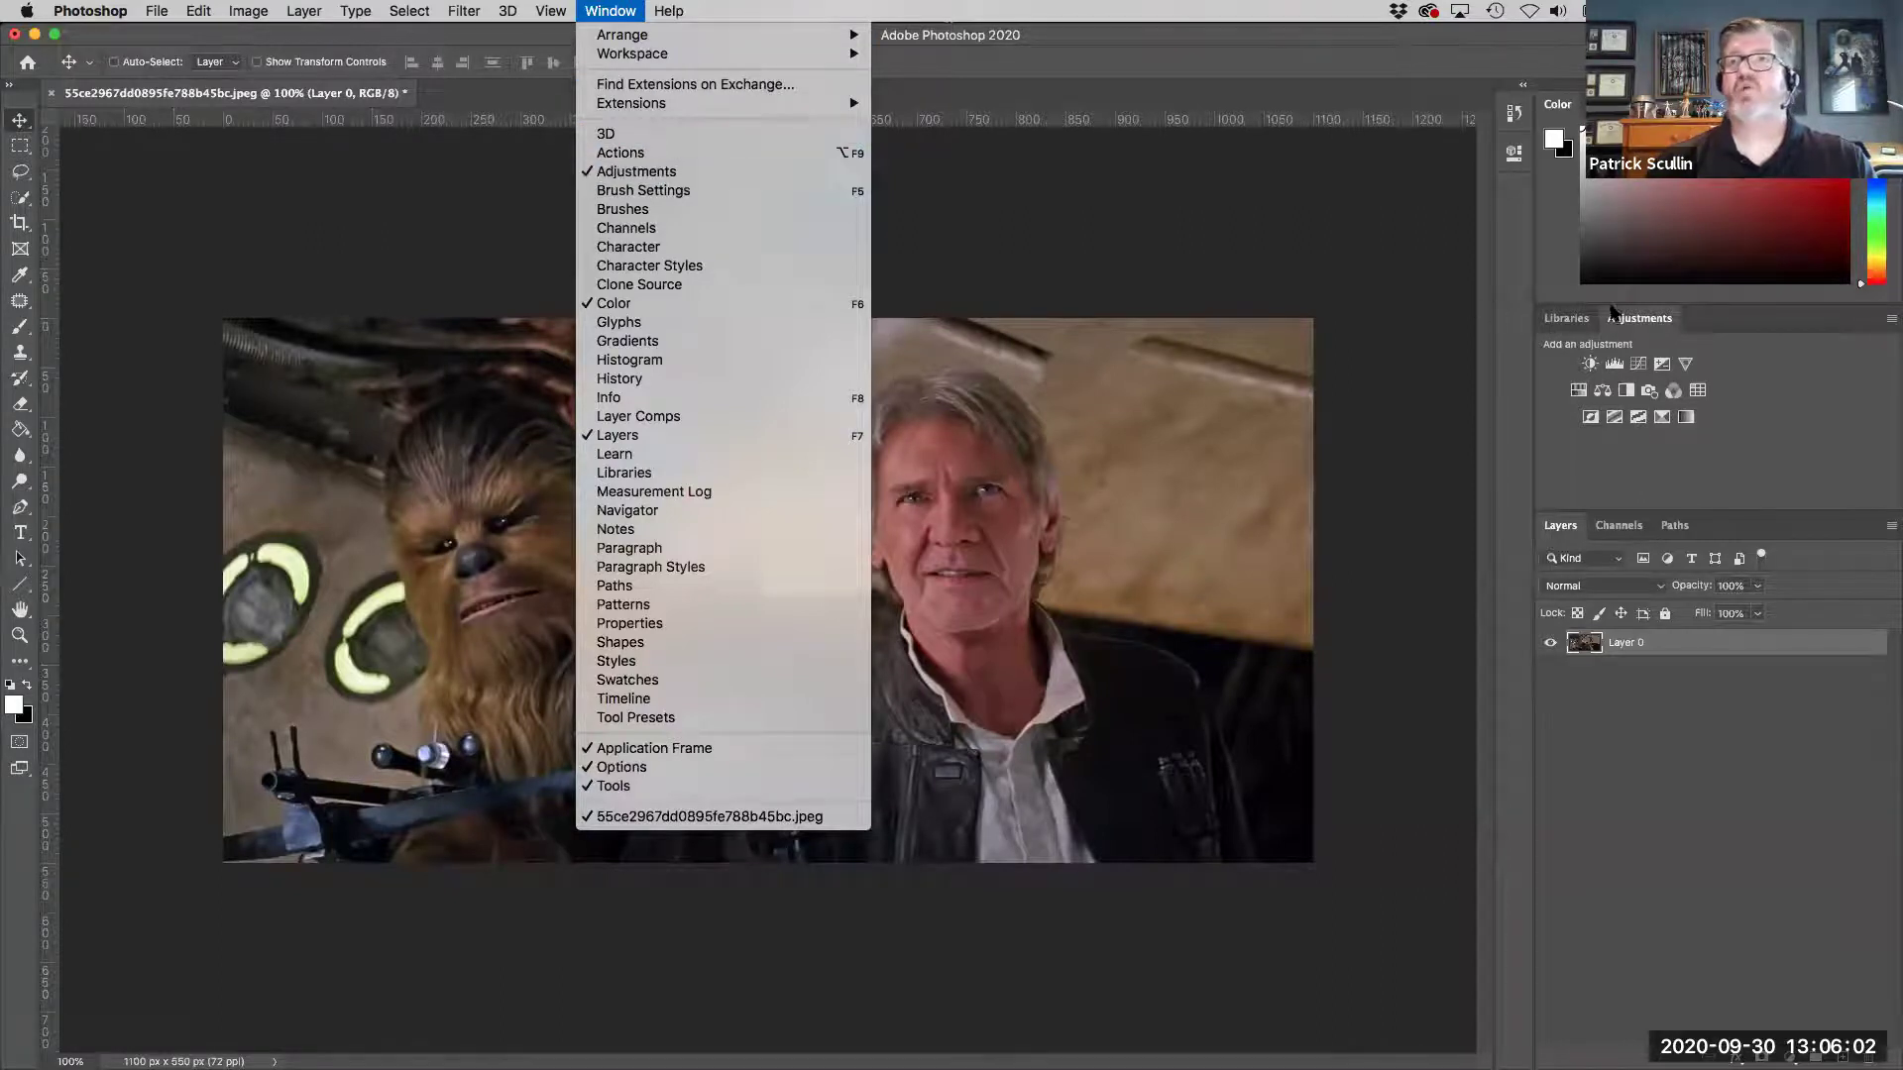
pyautogui.click(1666, 320)
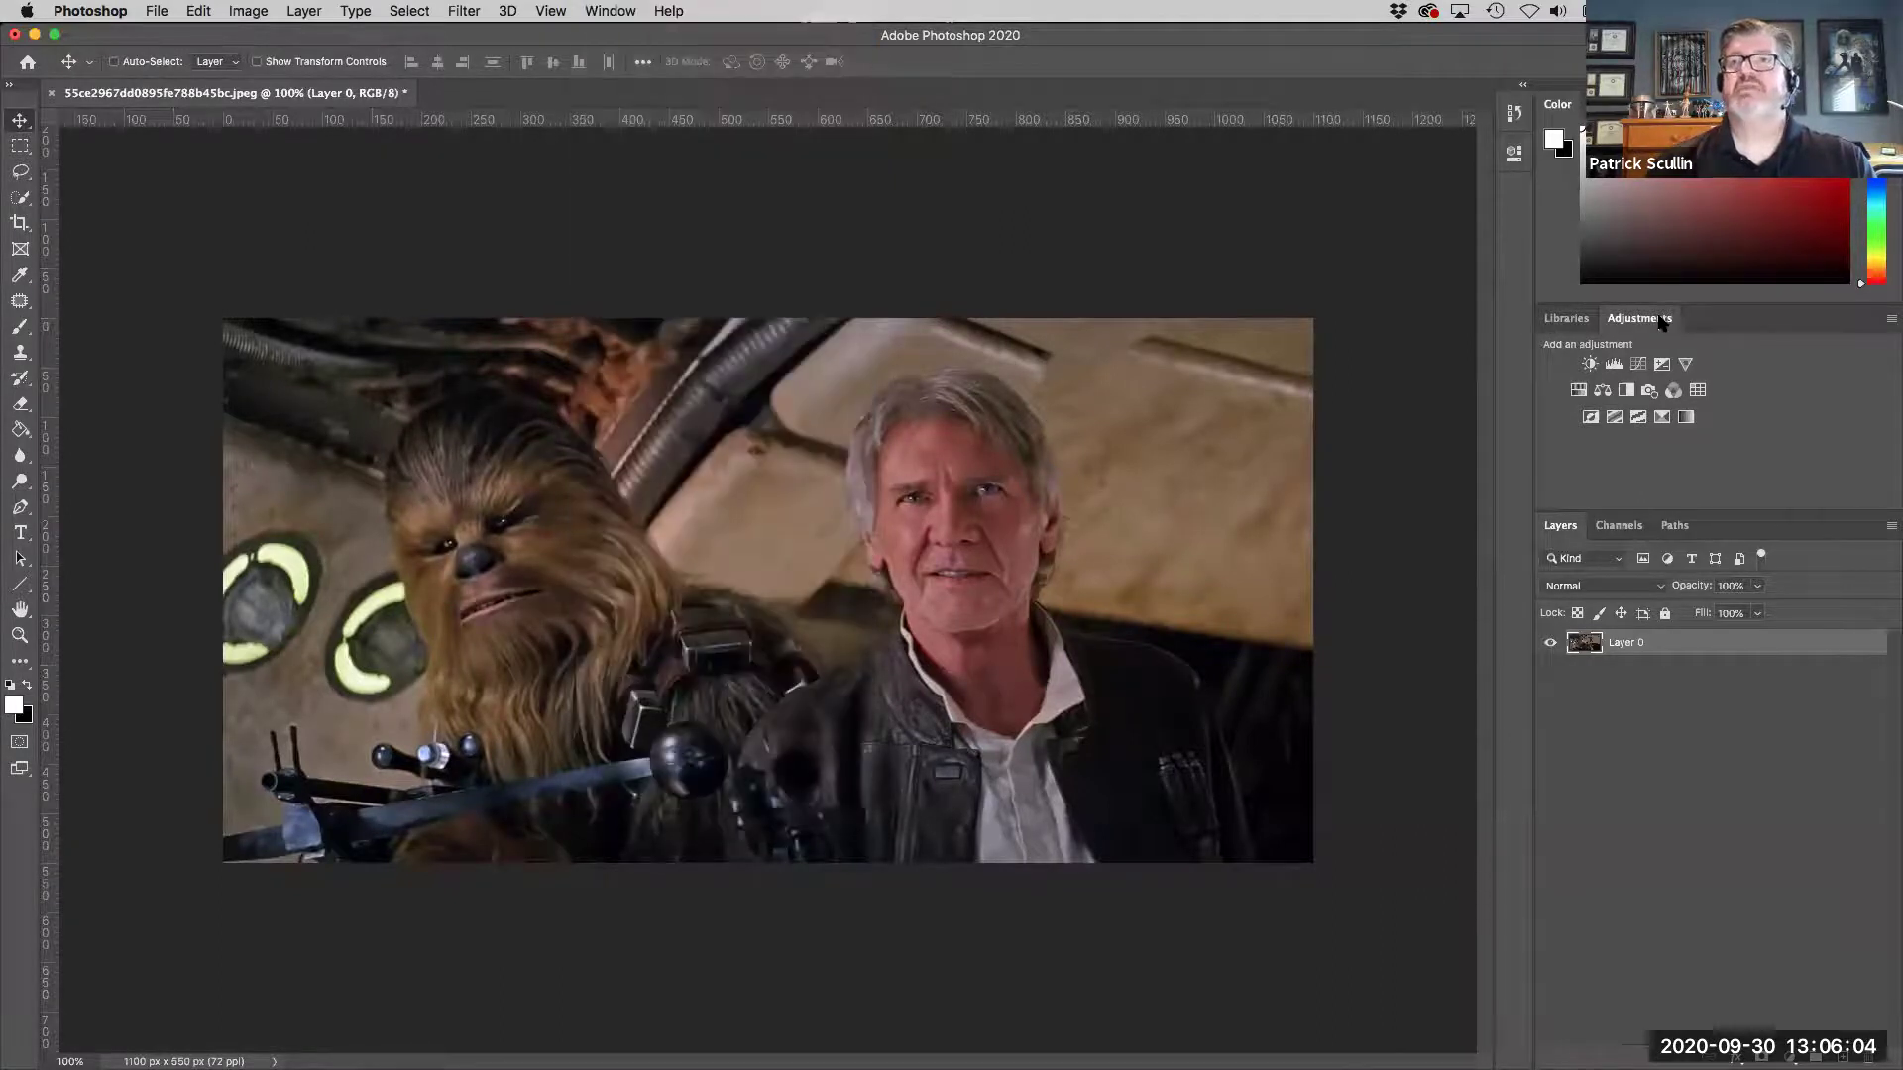
pyautogui.moveTo(1662, 319)
pyautogui.mouseDown()
pyautogui.moveTo(1082, 190)
pyautogui.moveTo(1287, 200)
pyautogui.mouseUp()
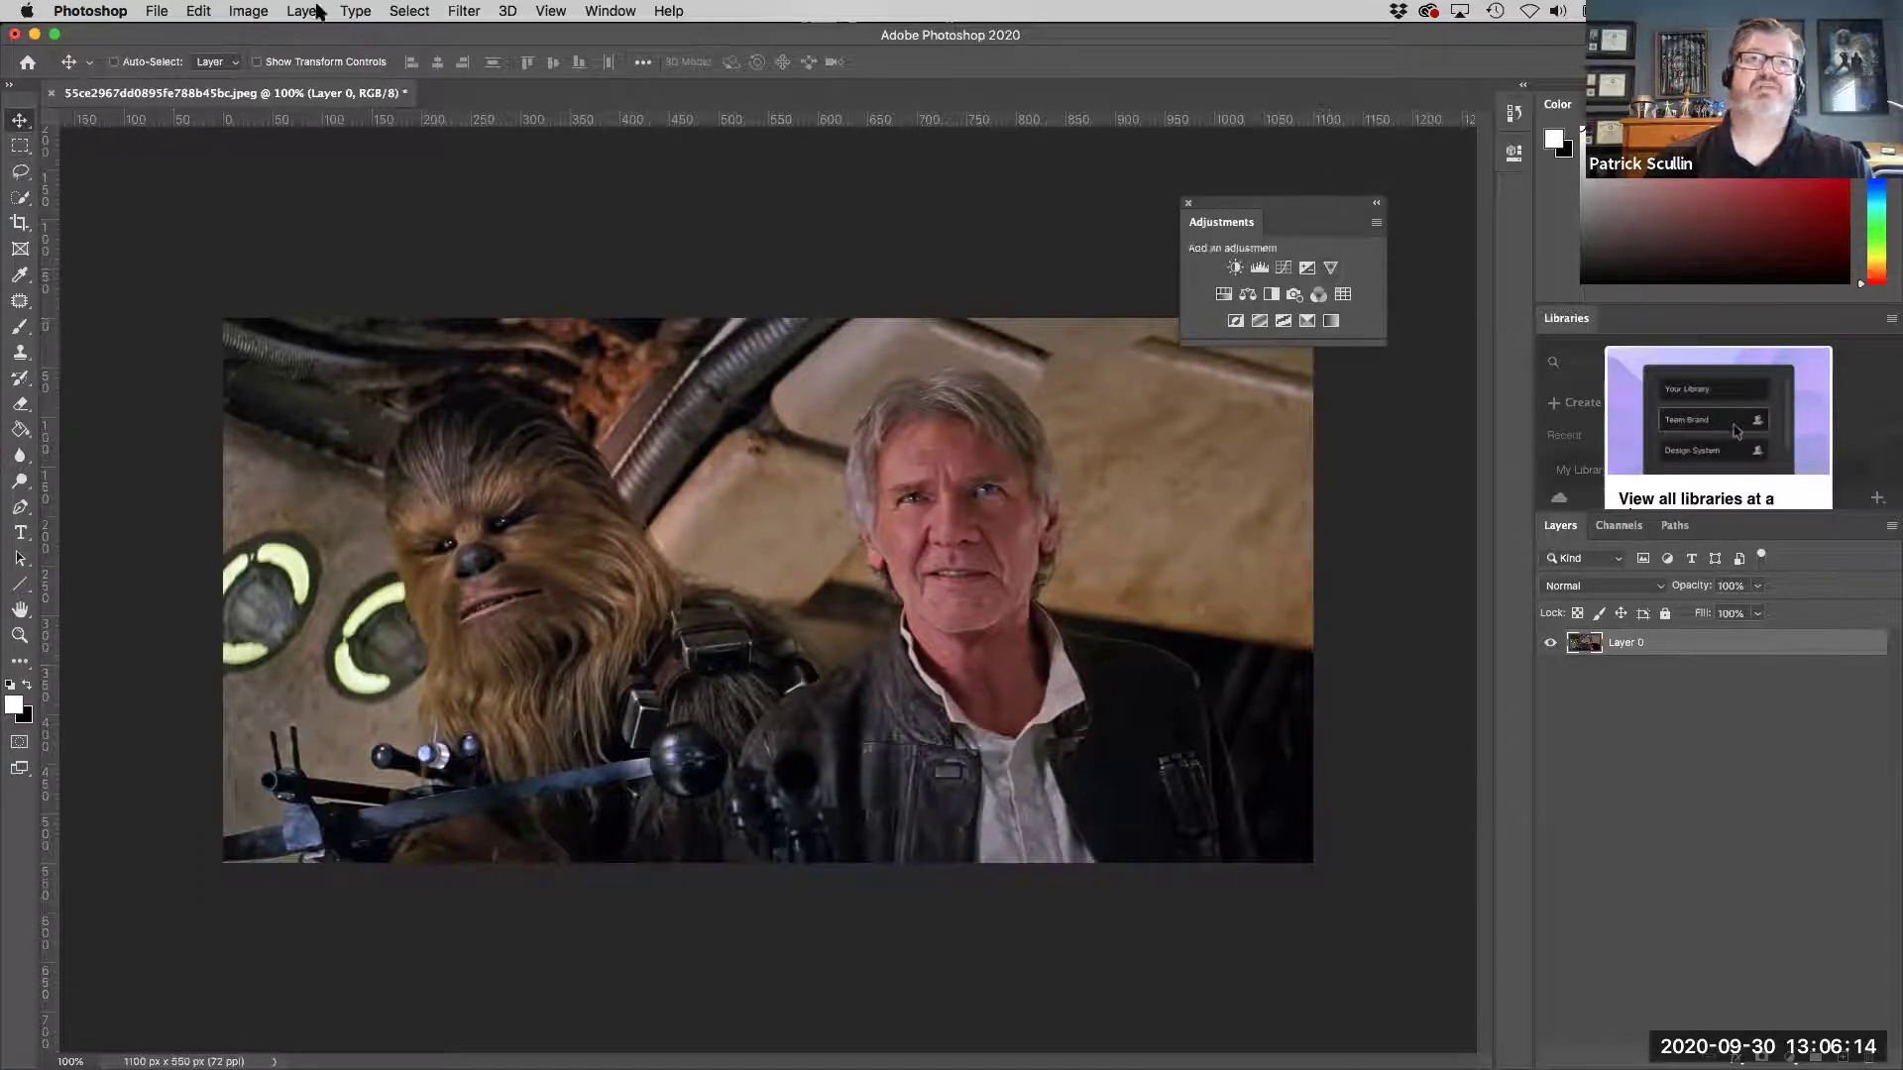
# Browse the Image > Adjustments and Layer menus without choosing anything.
pyautogui.click(249, 10)
pyautogui.moveTo(281, 65)
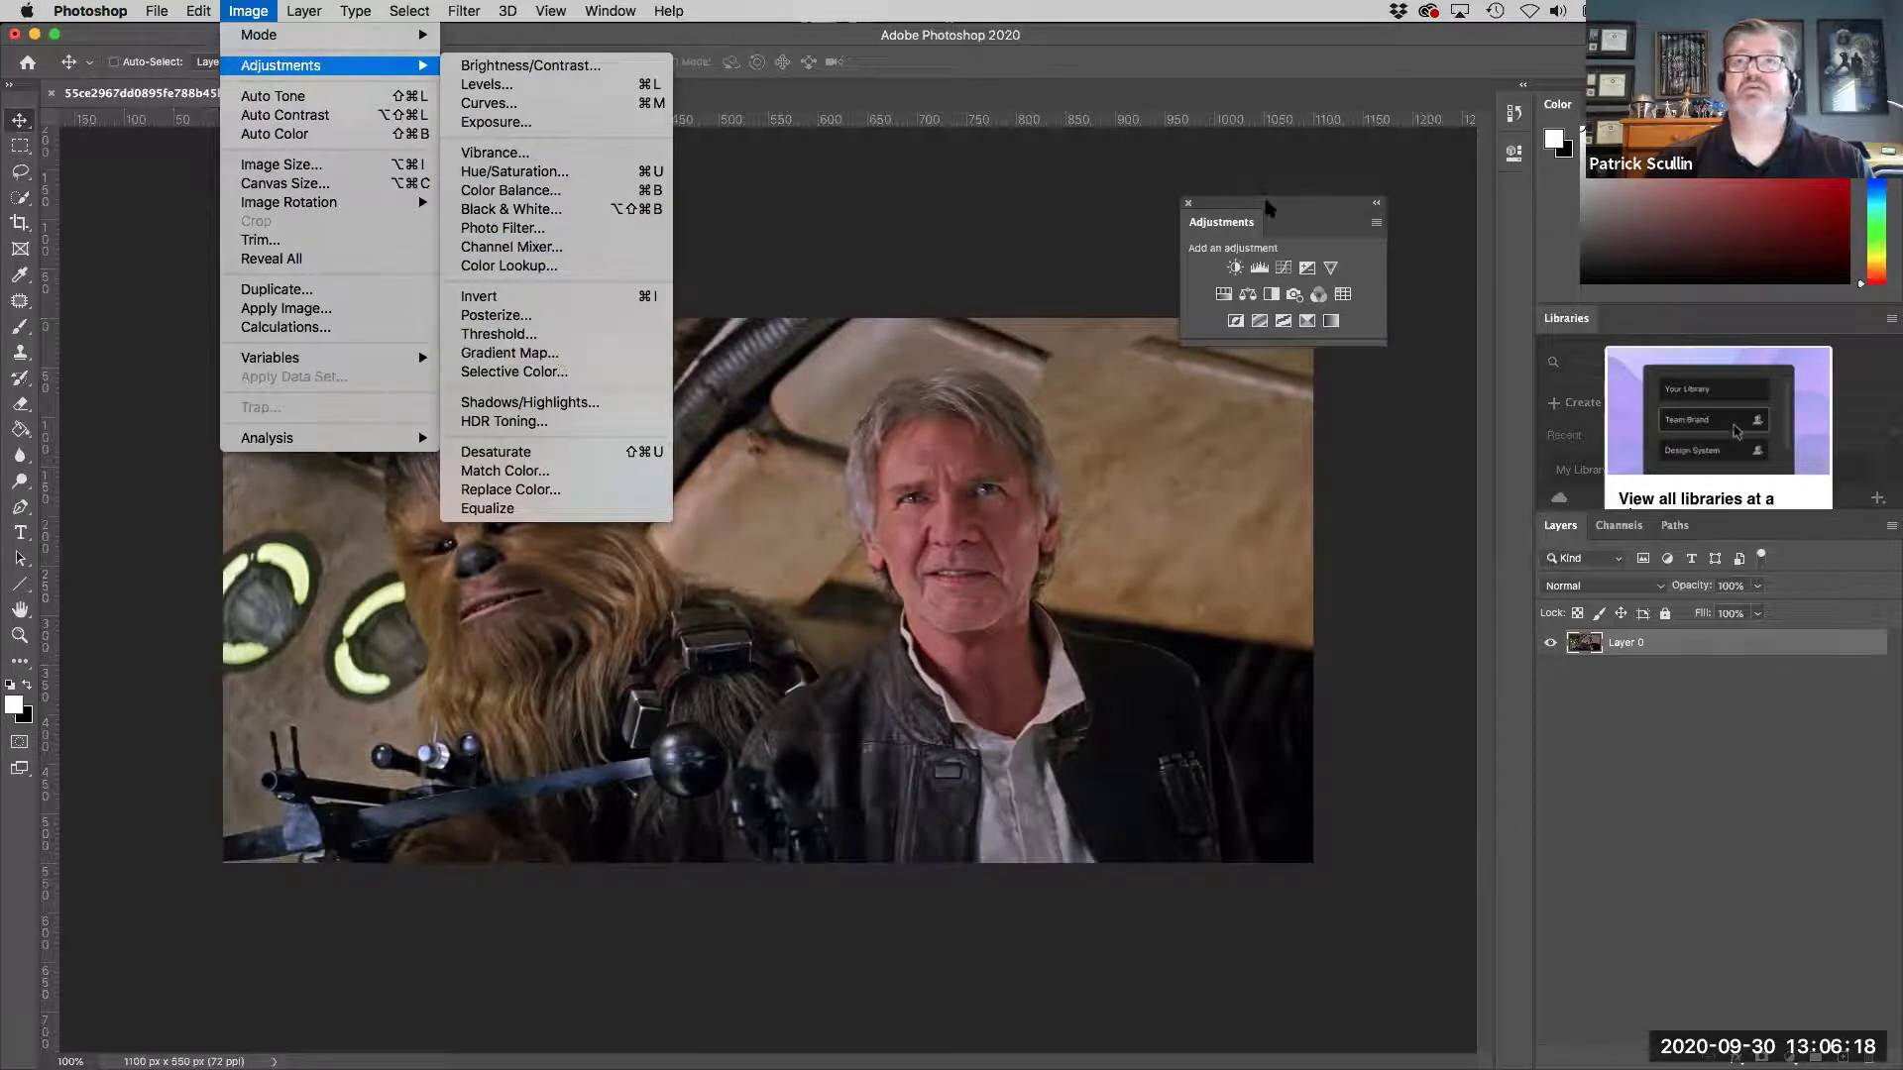
pyautogui.click(1237, 268)
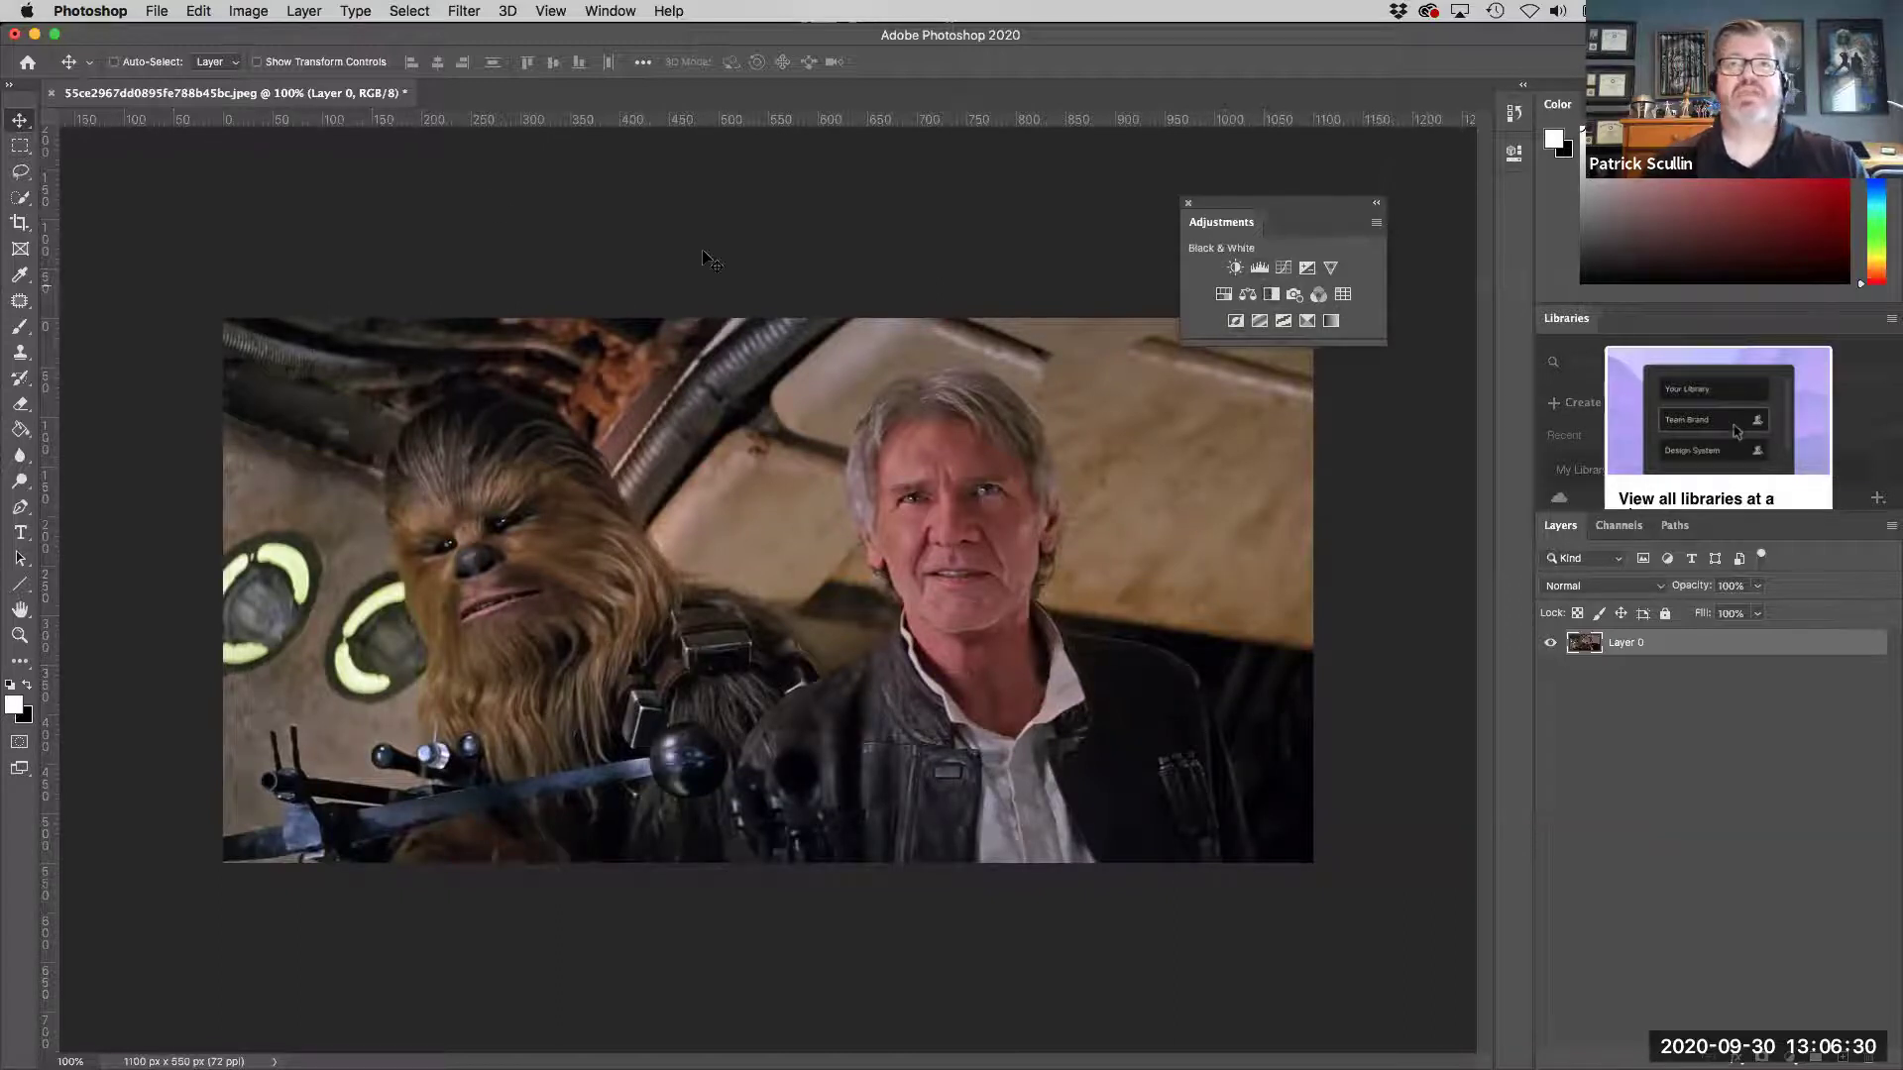
pyautogui.click(246, 12)
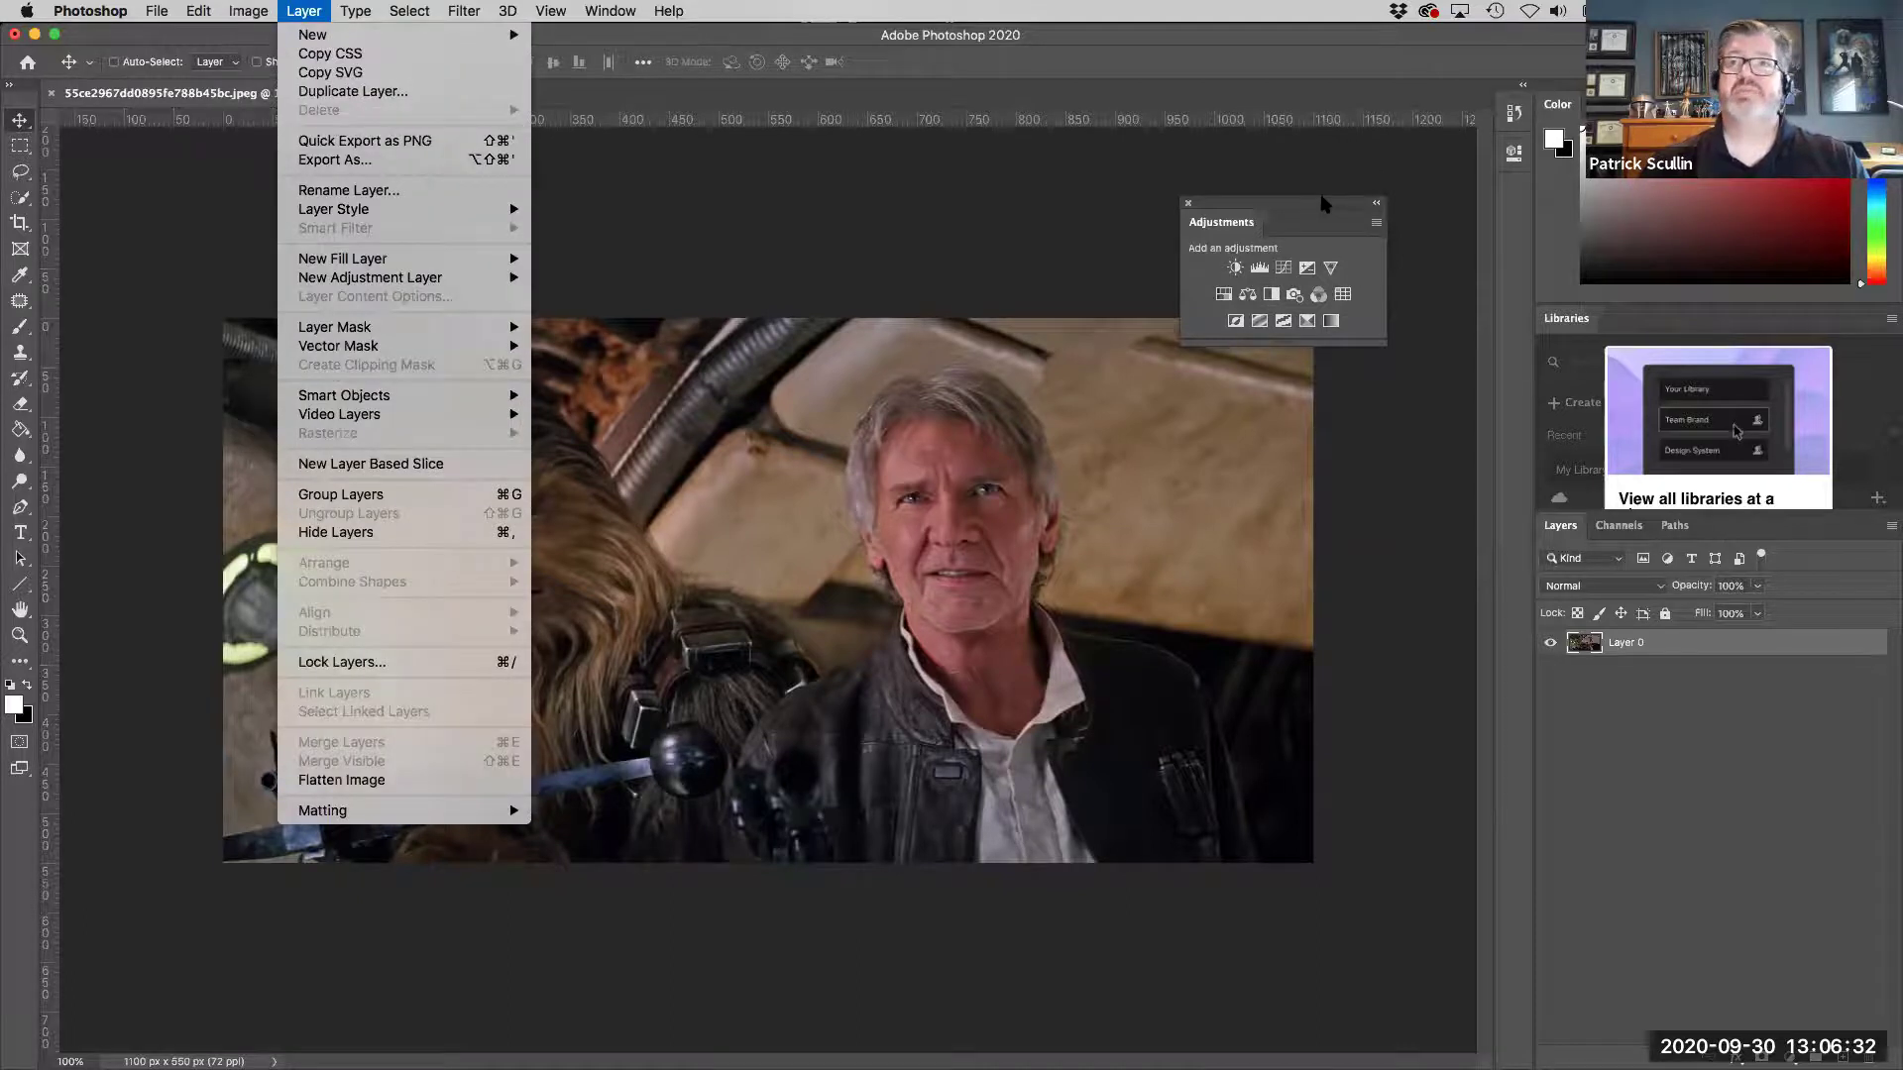
pyautogui.click(303, 11)
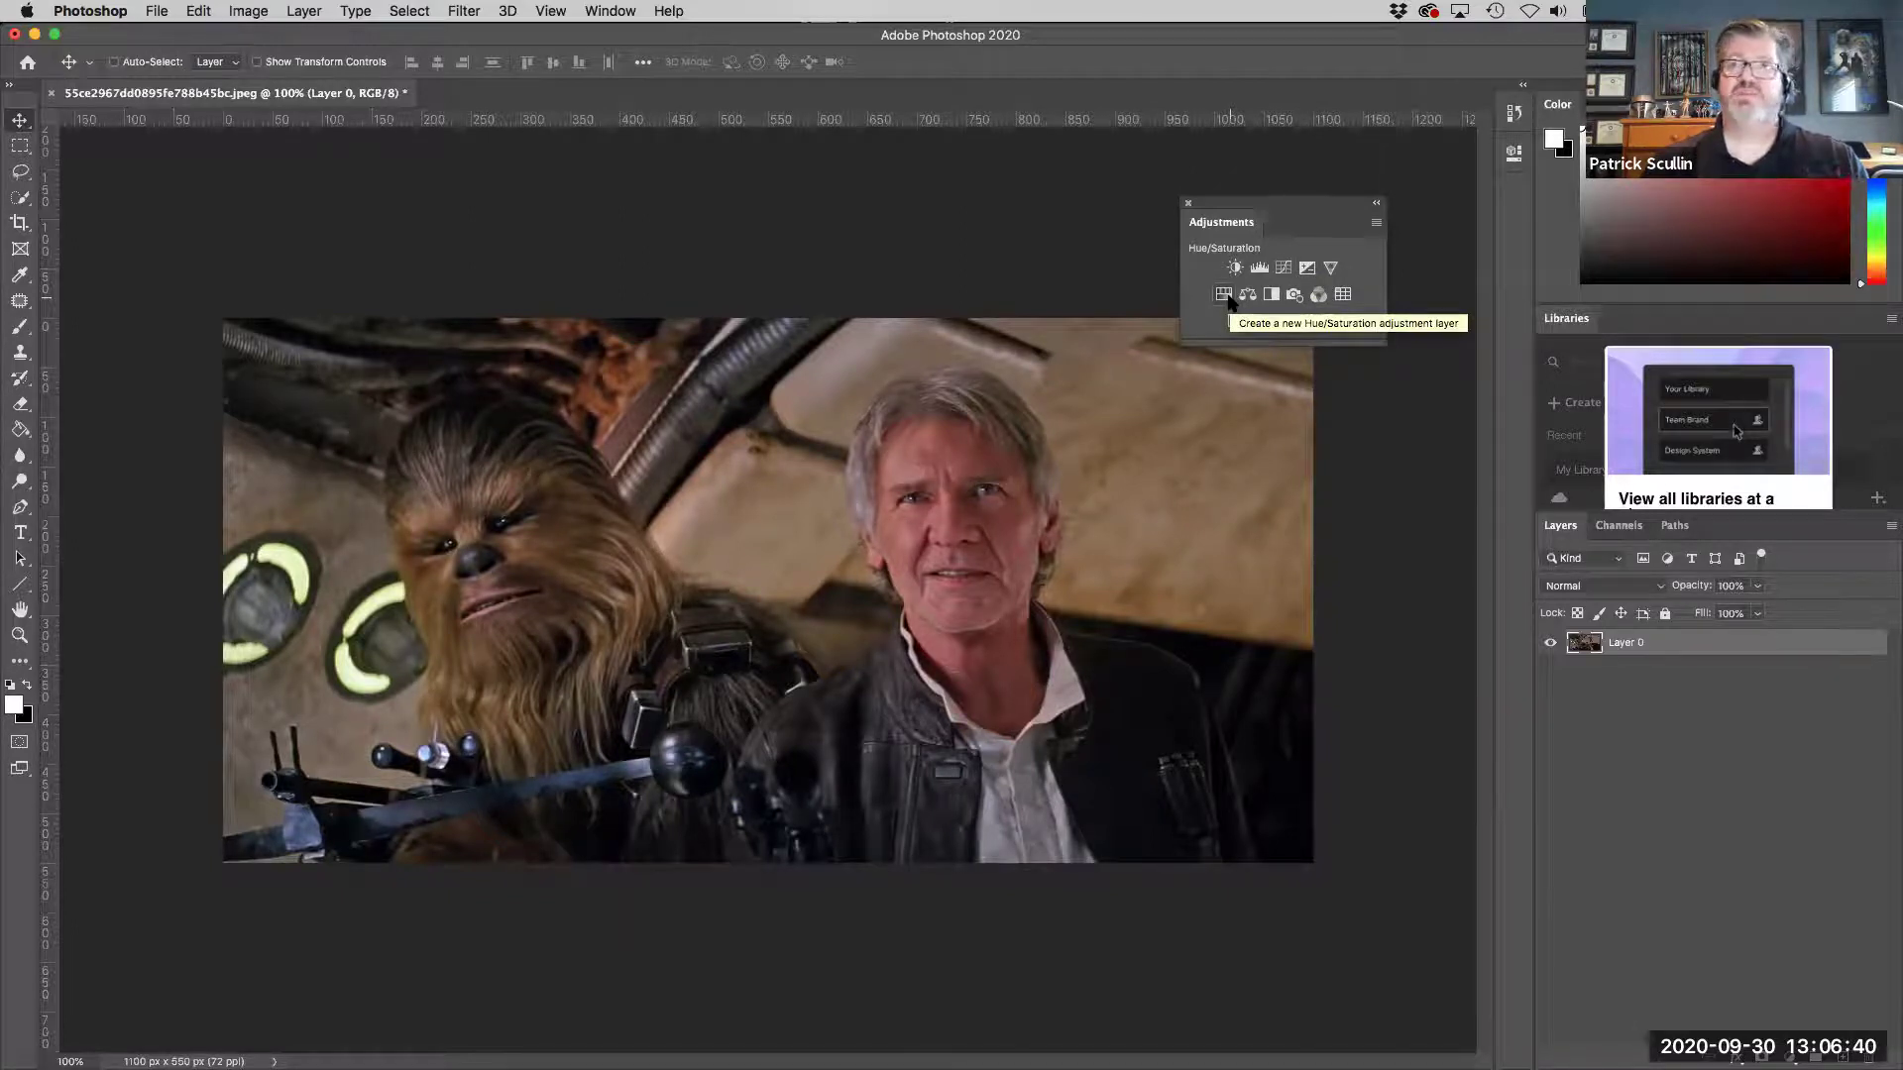
# Add a Hue/Saturation layer set to hue −104, saturation +61, lightness −51.
pyautogui.click(1224, 296)
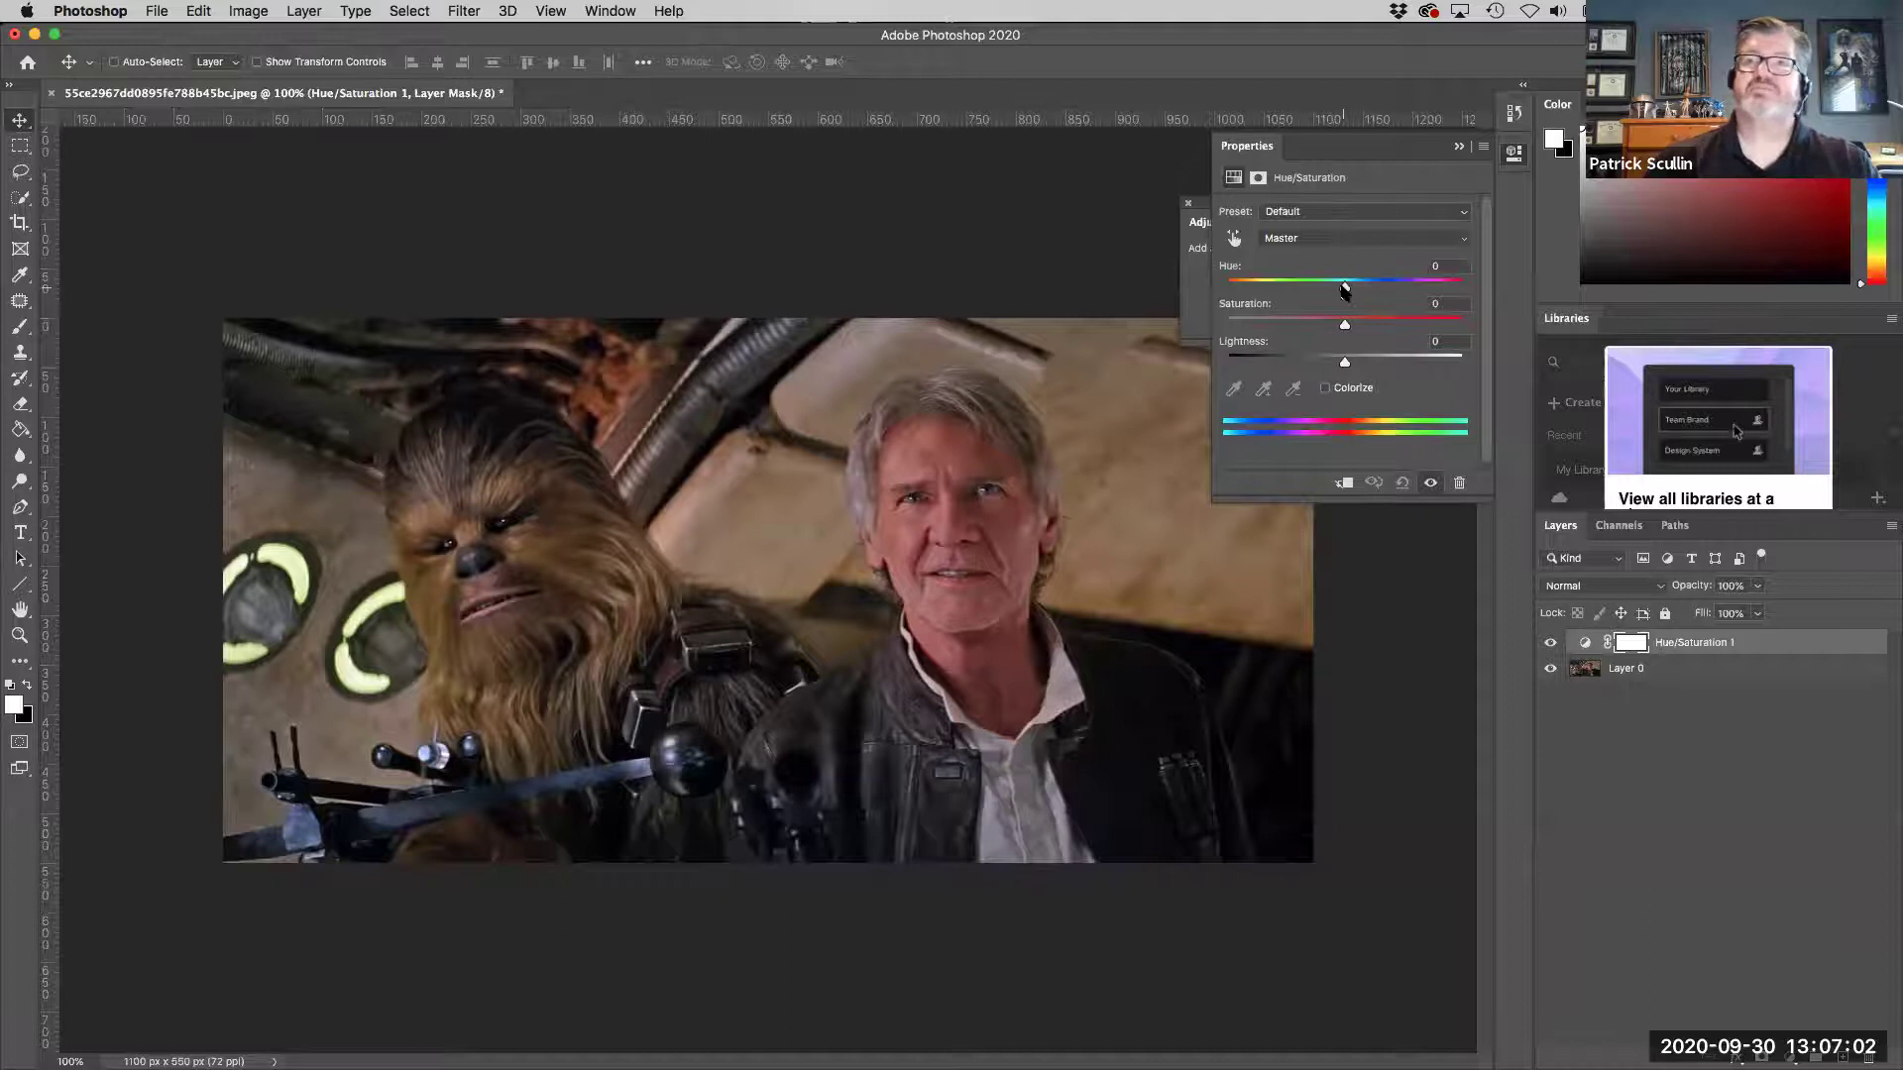
pyautogui.moveTo(1341, 285)
pyautogui.mouseDown()
pyautogui.moveTo(1410, 286)
pyautogui.moveTo(1263, 290)
pyautogui.mouseUp()
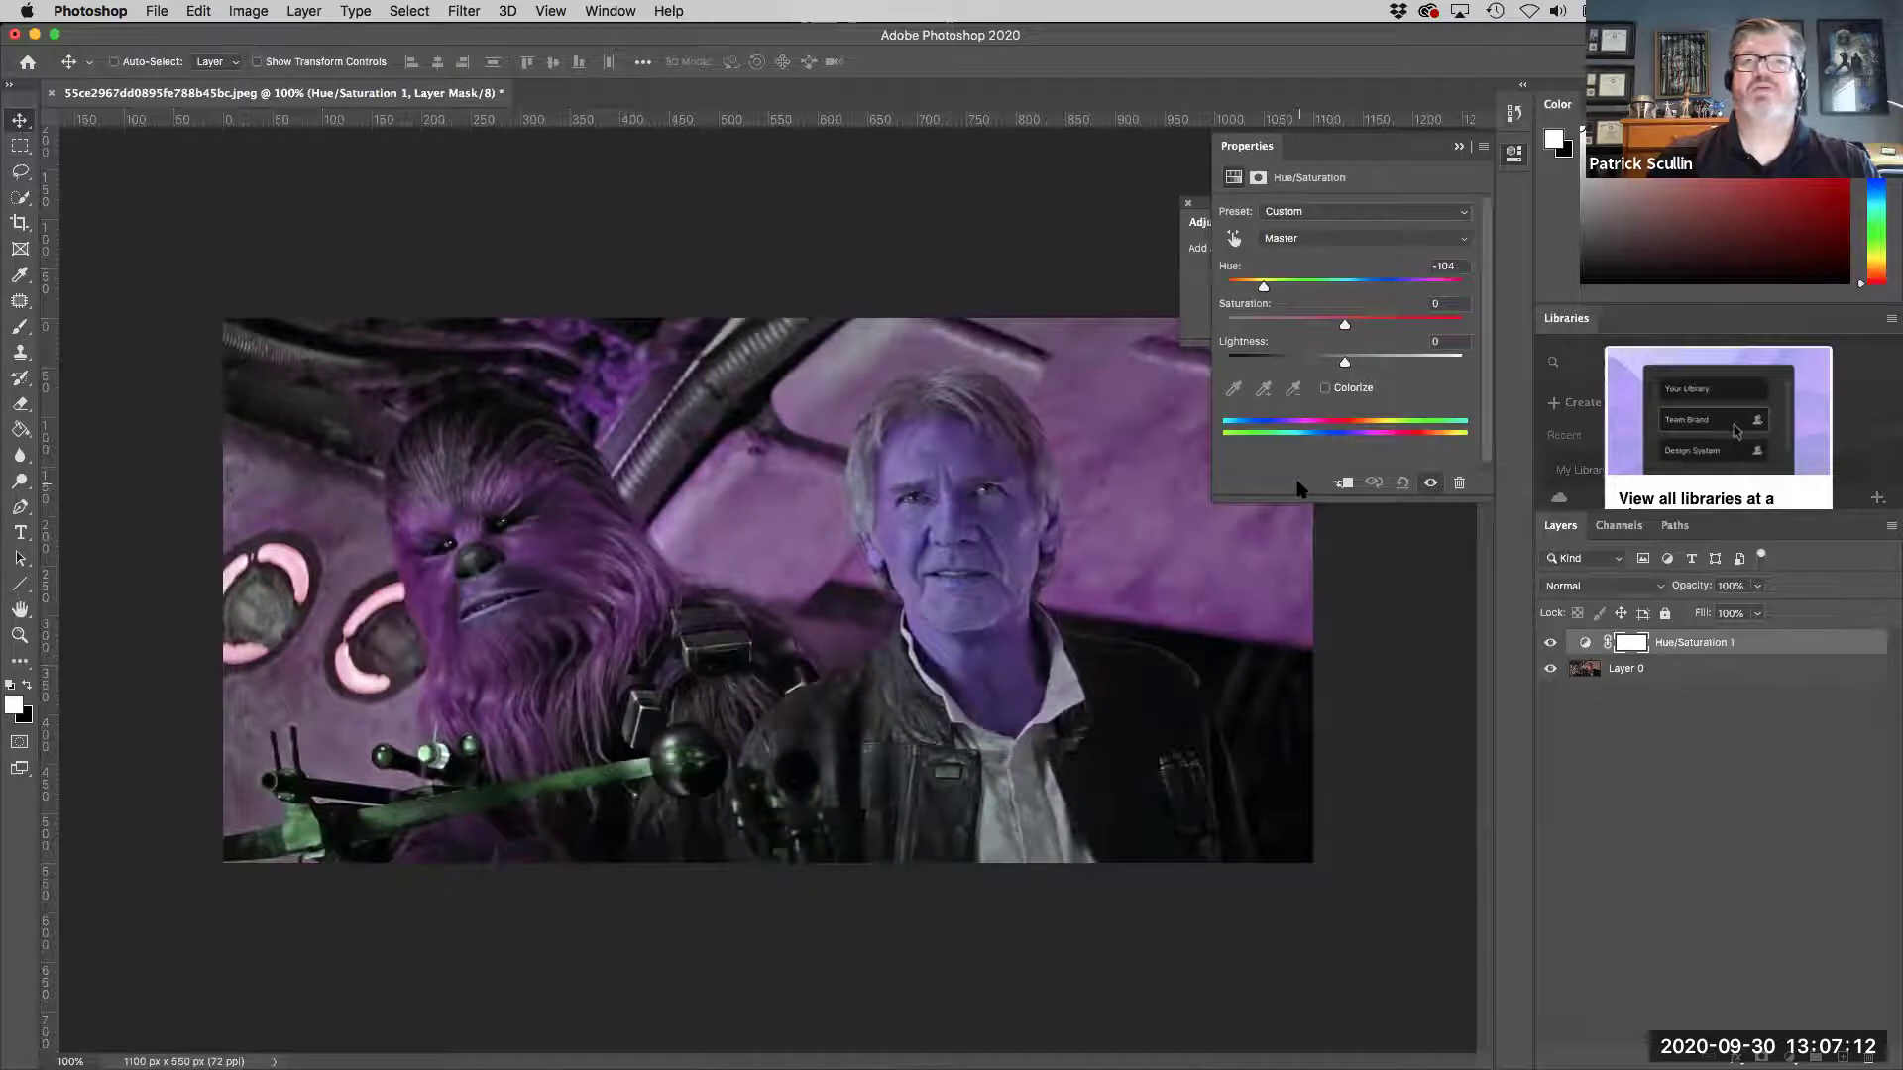
pyautogui.moveTo(1345, 329)
pyautogui.mouseDown()
pyautogui.moveTo(1416, 329)
pyautogui.moveTo(1286, 366)
pyautogui.mouseUp()
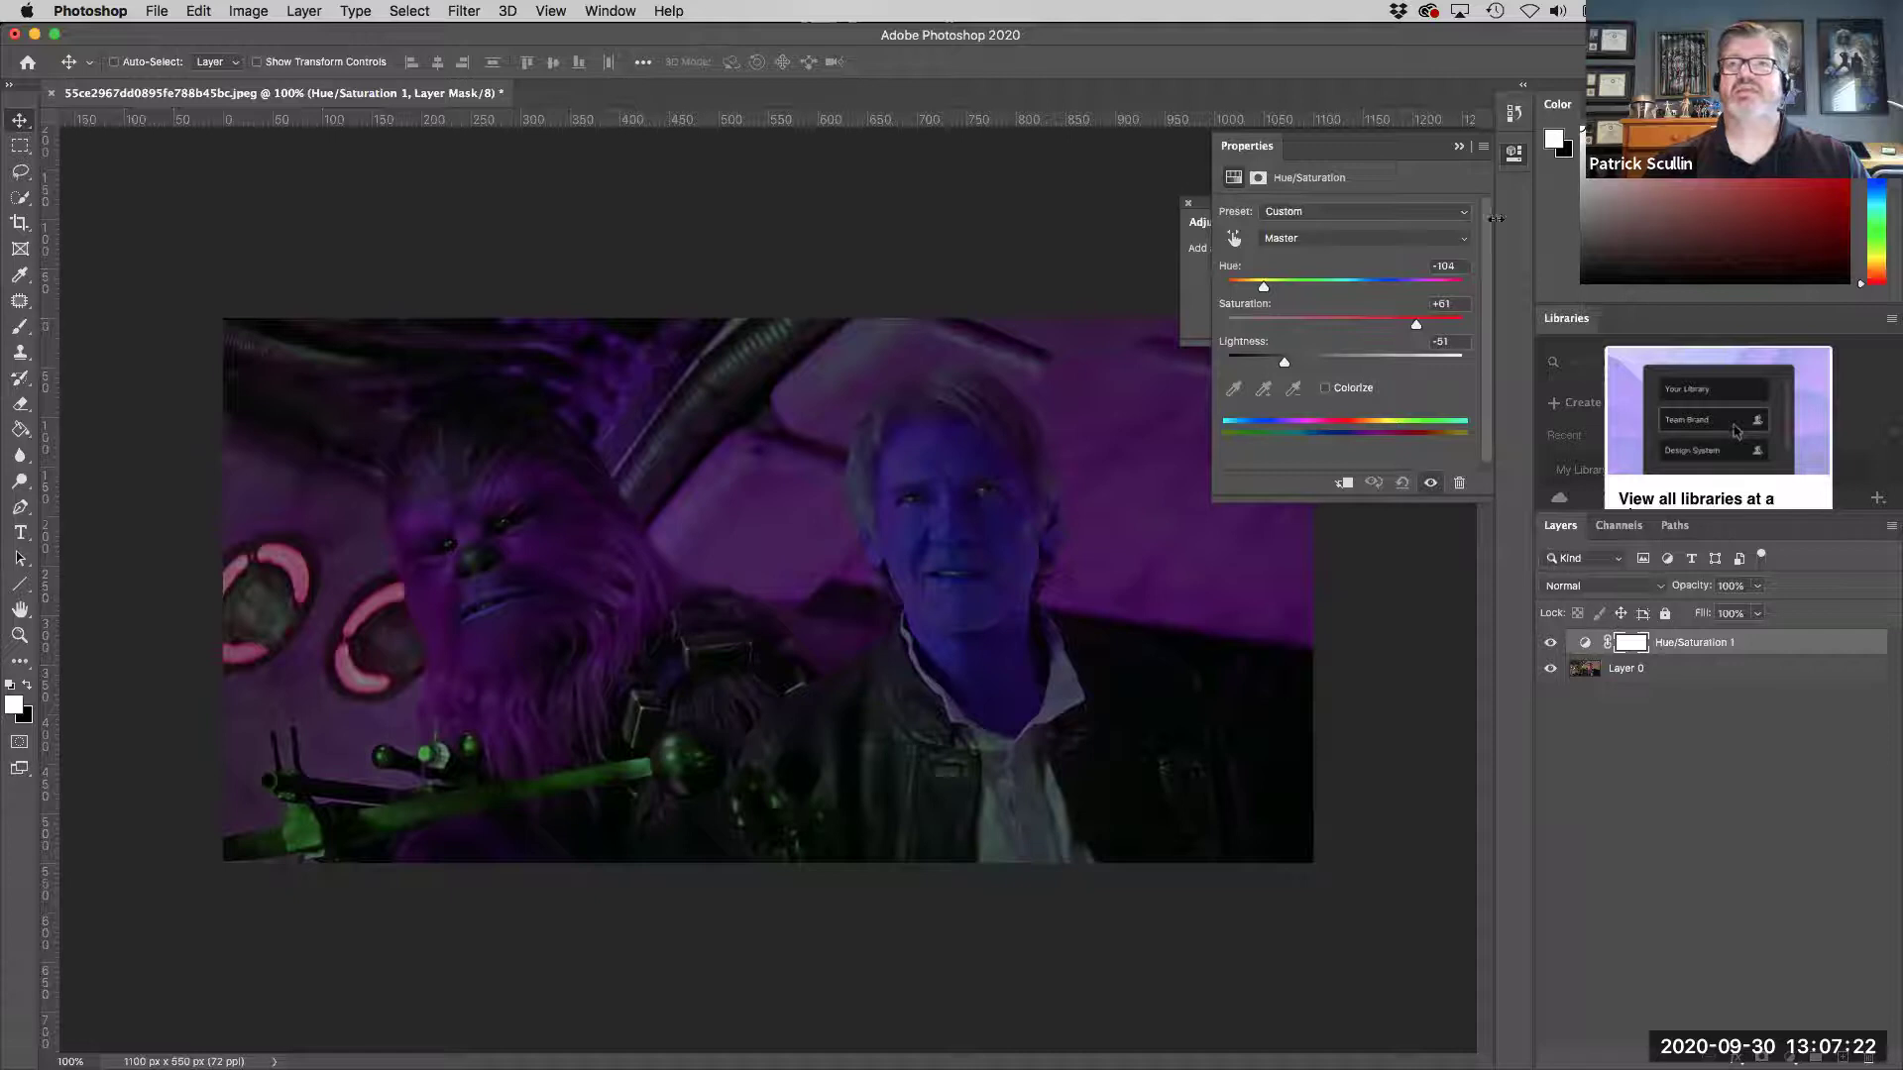
pyautogui.click(1458, 153)
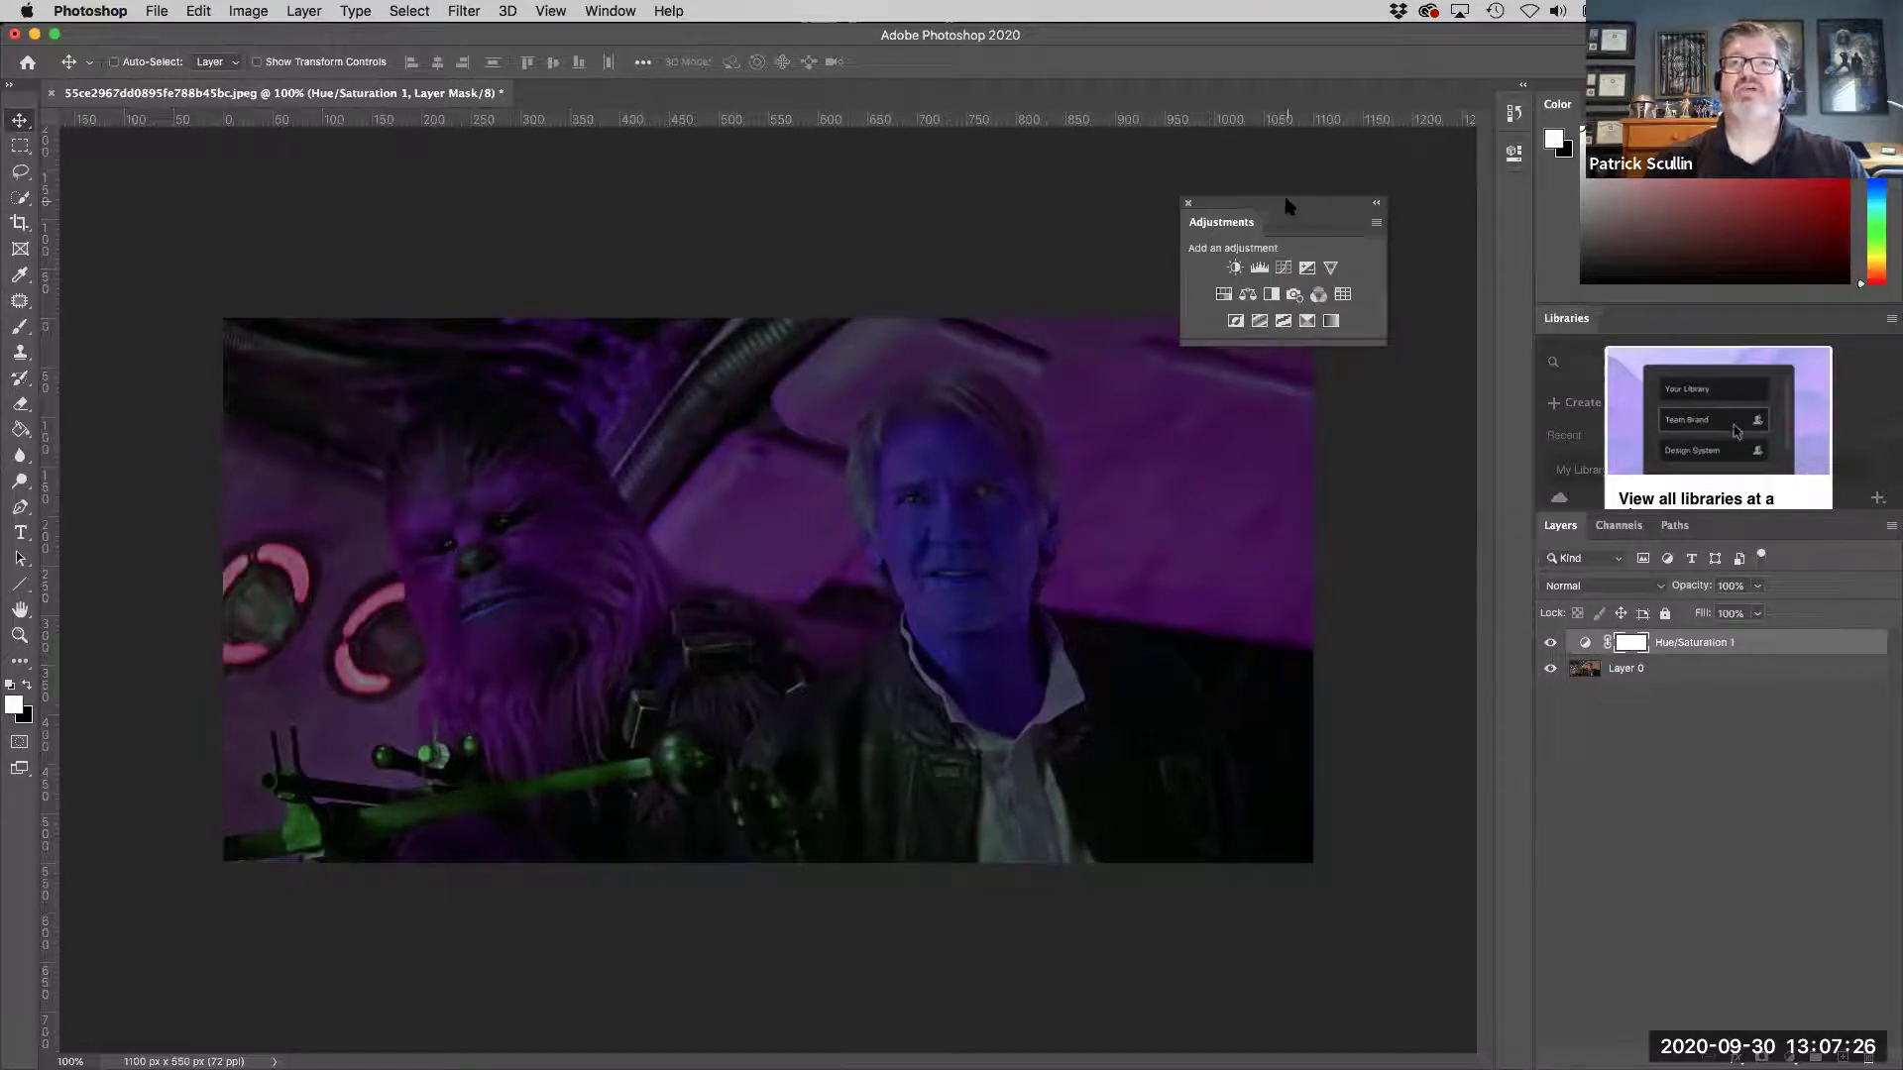
# Move the floating Adjustments panel and toggle the purple adjustment's visibility to compare with the original.
pyautogui.moveTo(1288, 206); pyautogui.dragTo(1335, 181)
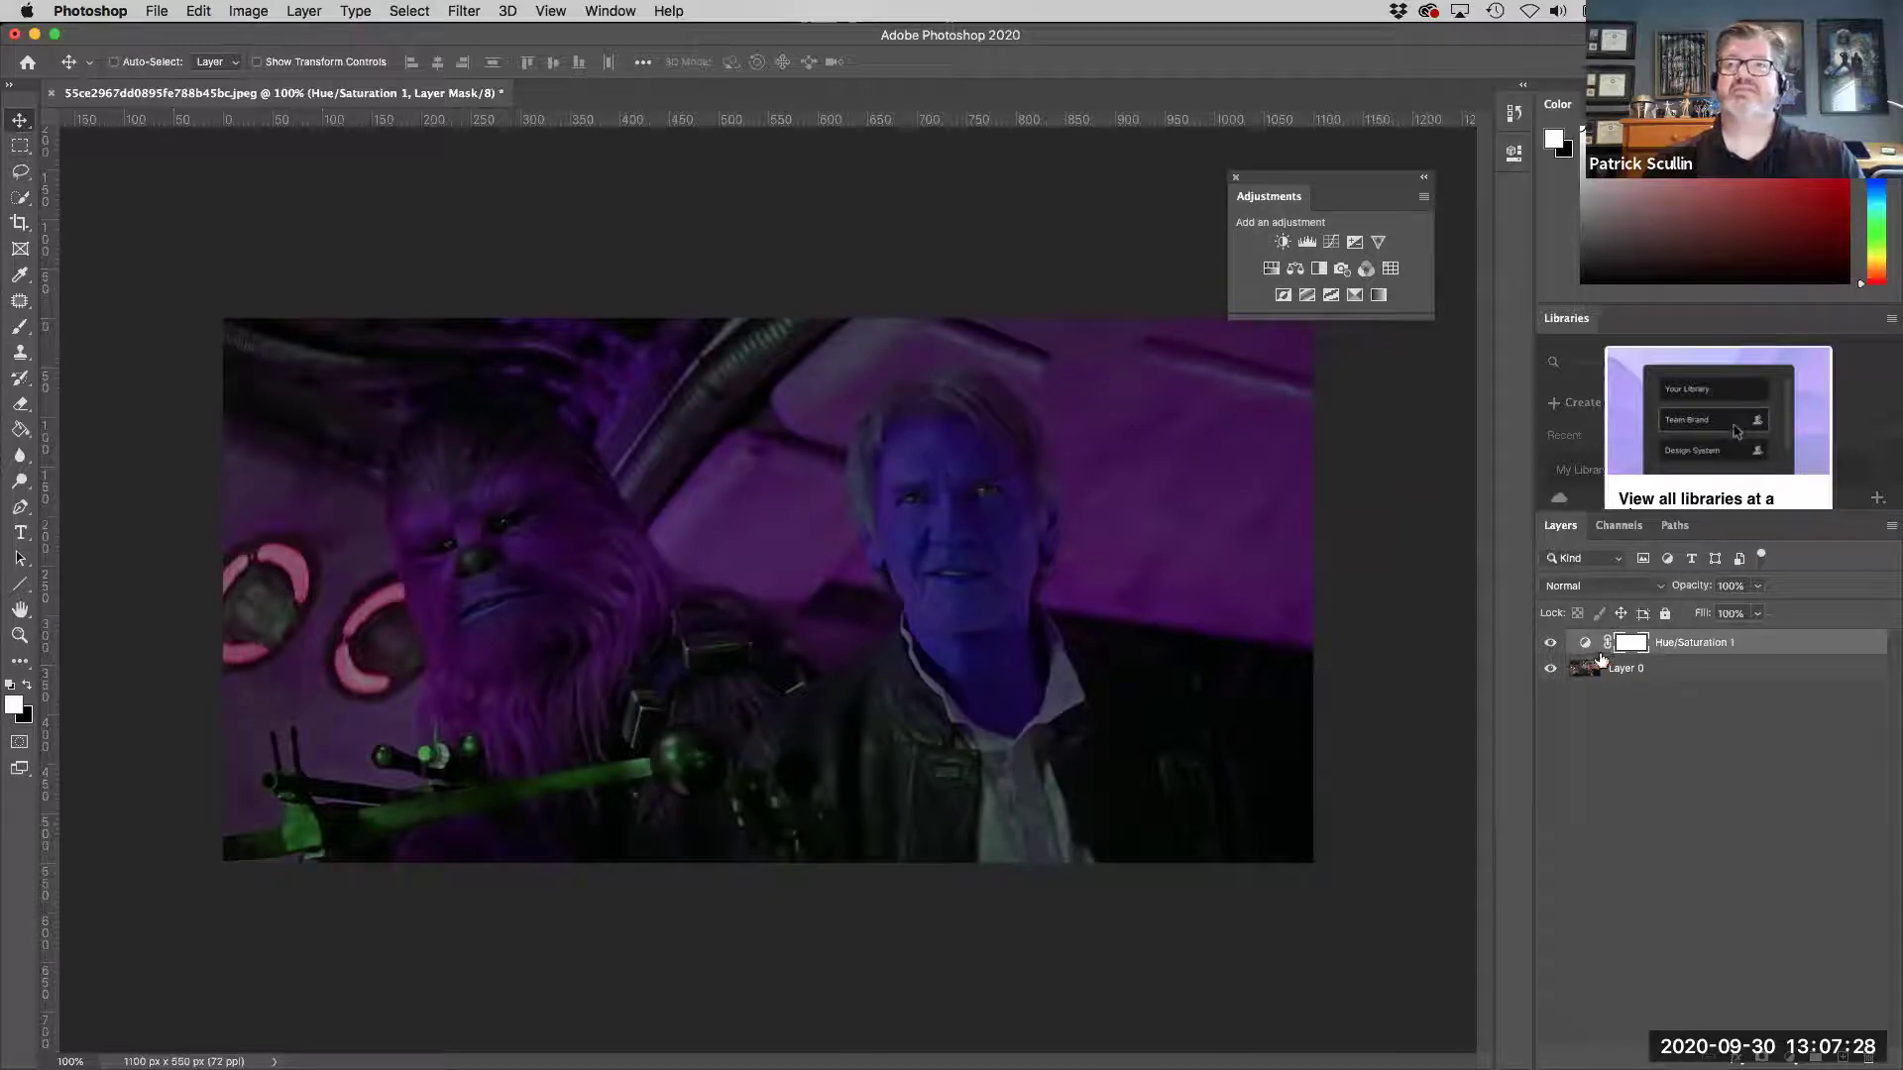
pyautogui.click(1549, 644)
pyautogui.click(1549, 645)
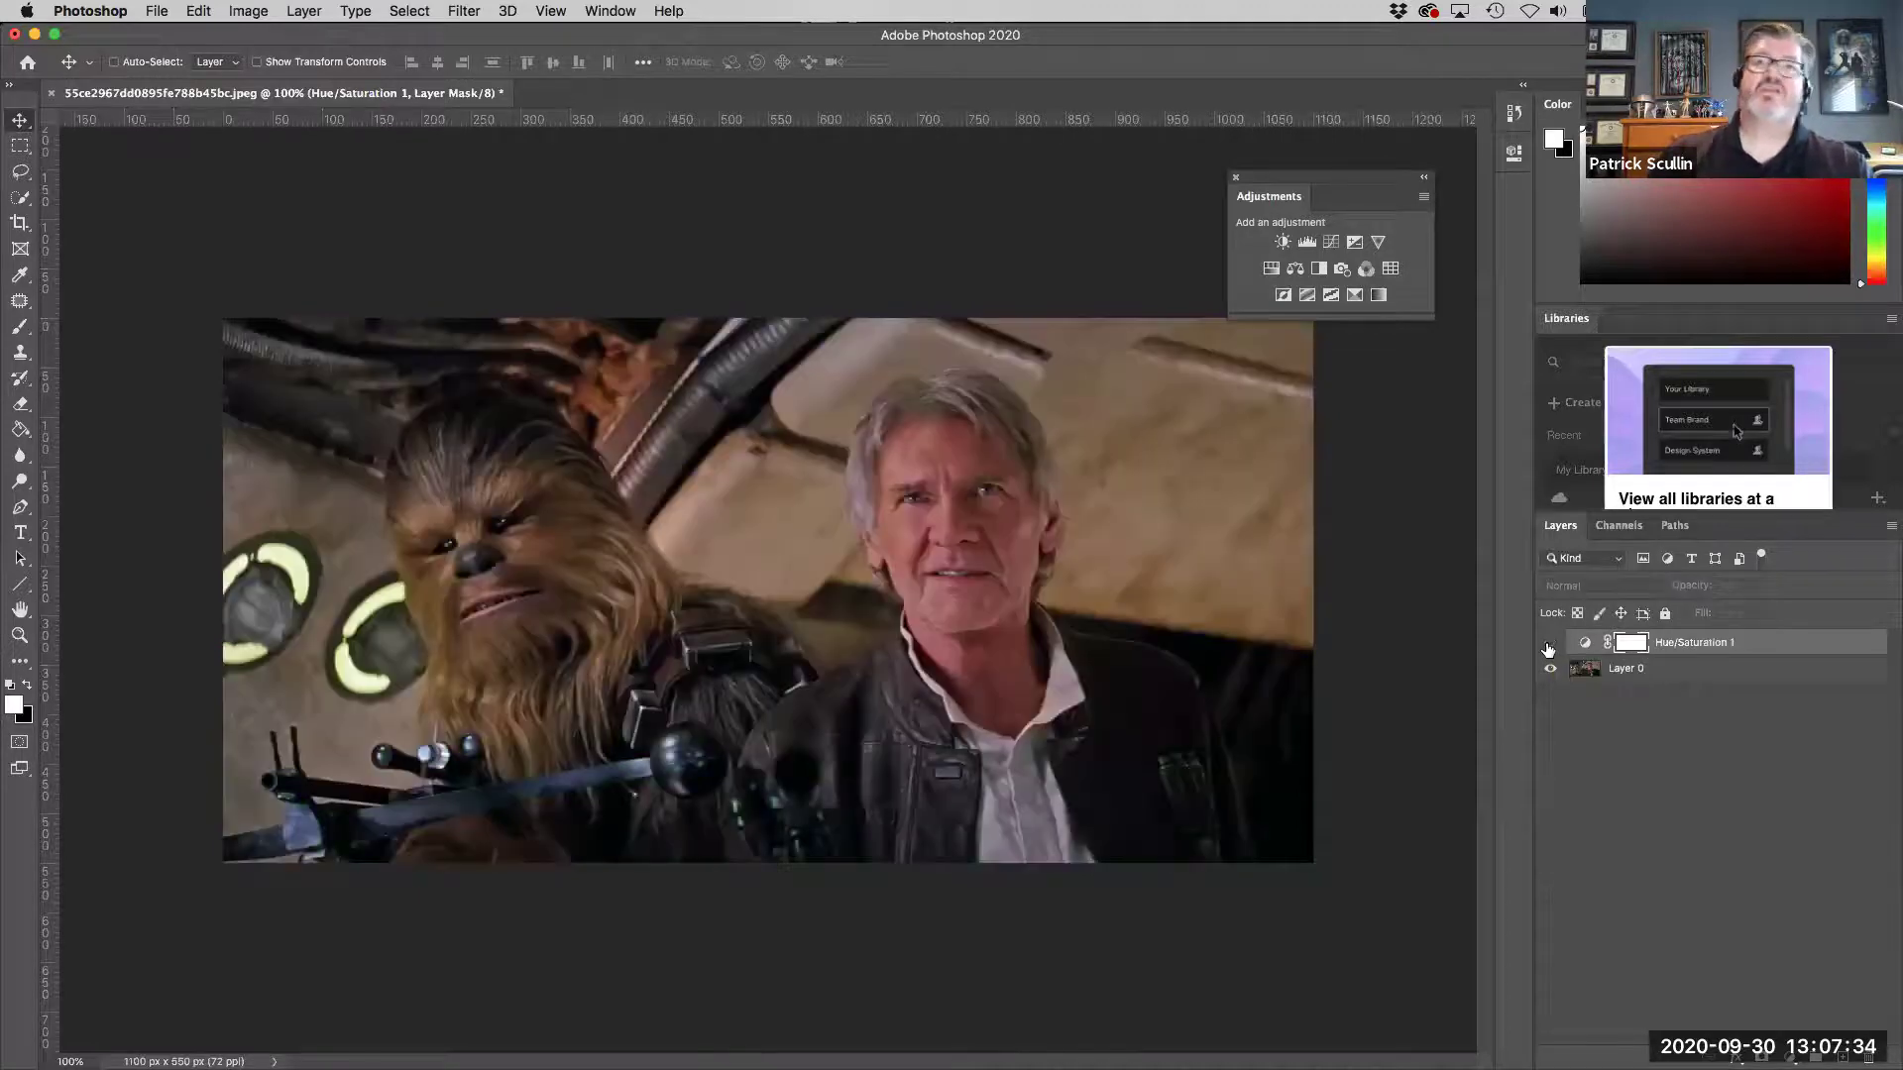
pyautogui.click(1549, 643)
pyautogui.click(1549, 645)
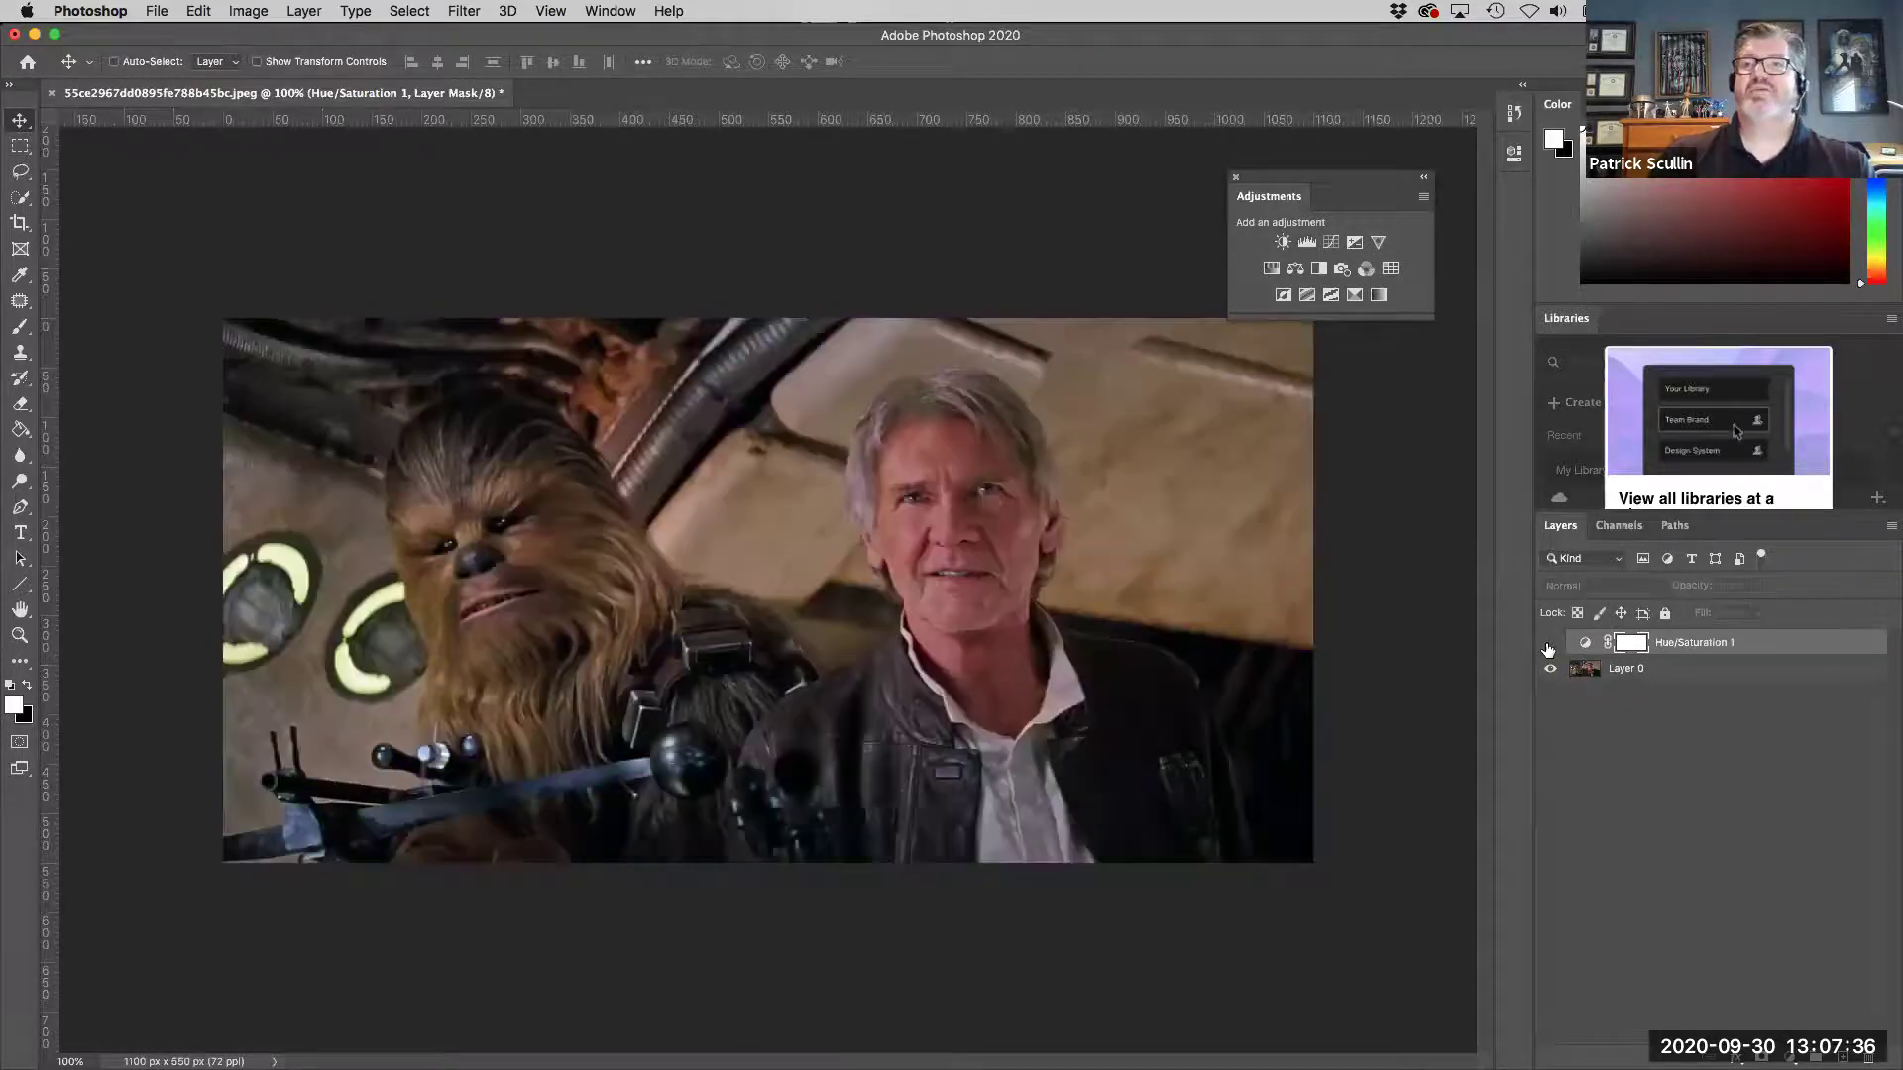
pyautogui.click(1550, 645)
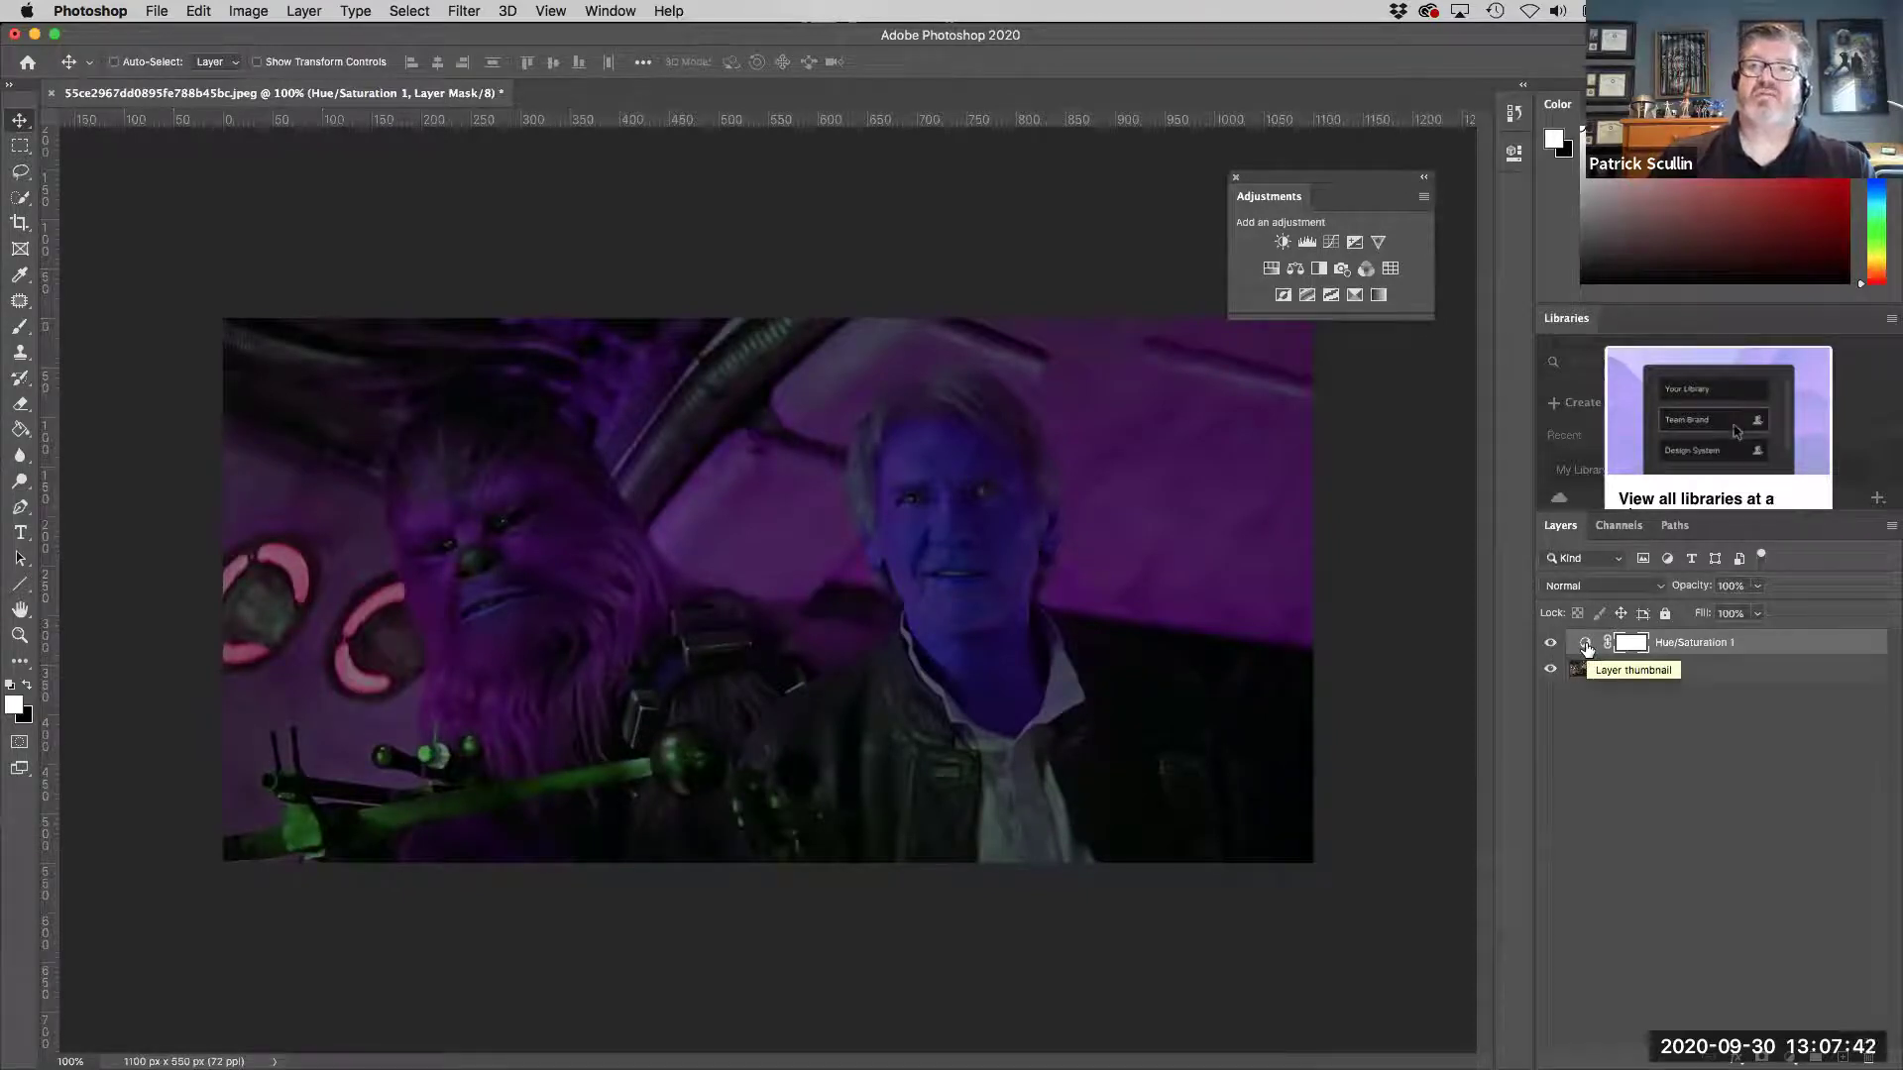
# Shift the Hue/Saturation hue from purple to red and raise saturation to +71.
pyautogui.doubleClick(1585, 645)
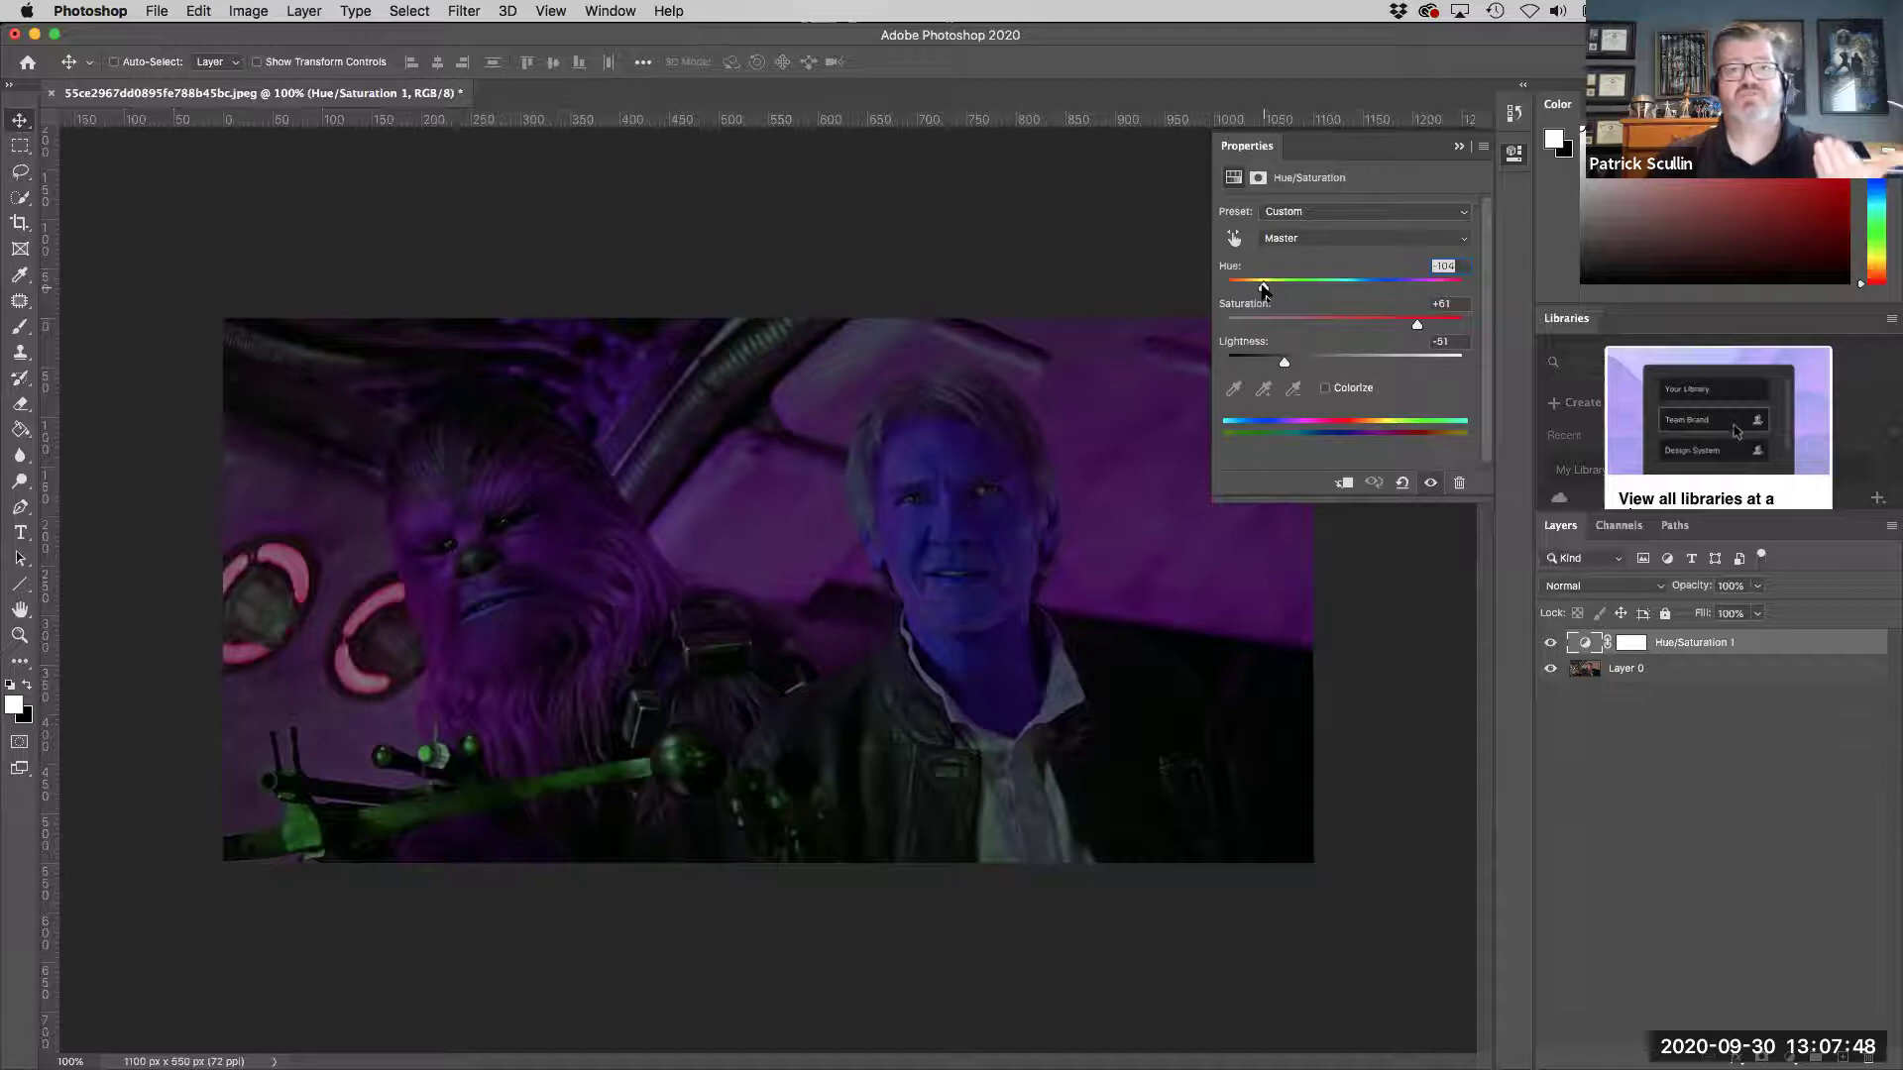
pyautogui.moveTo(1263, 289); pyautogui.dragTo(1315, 292)
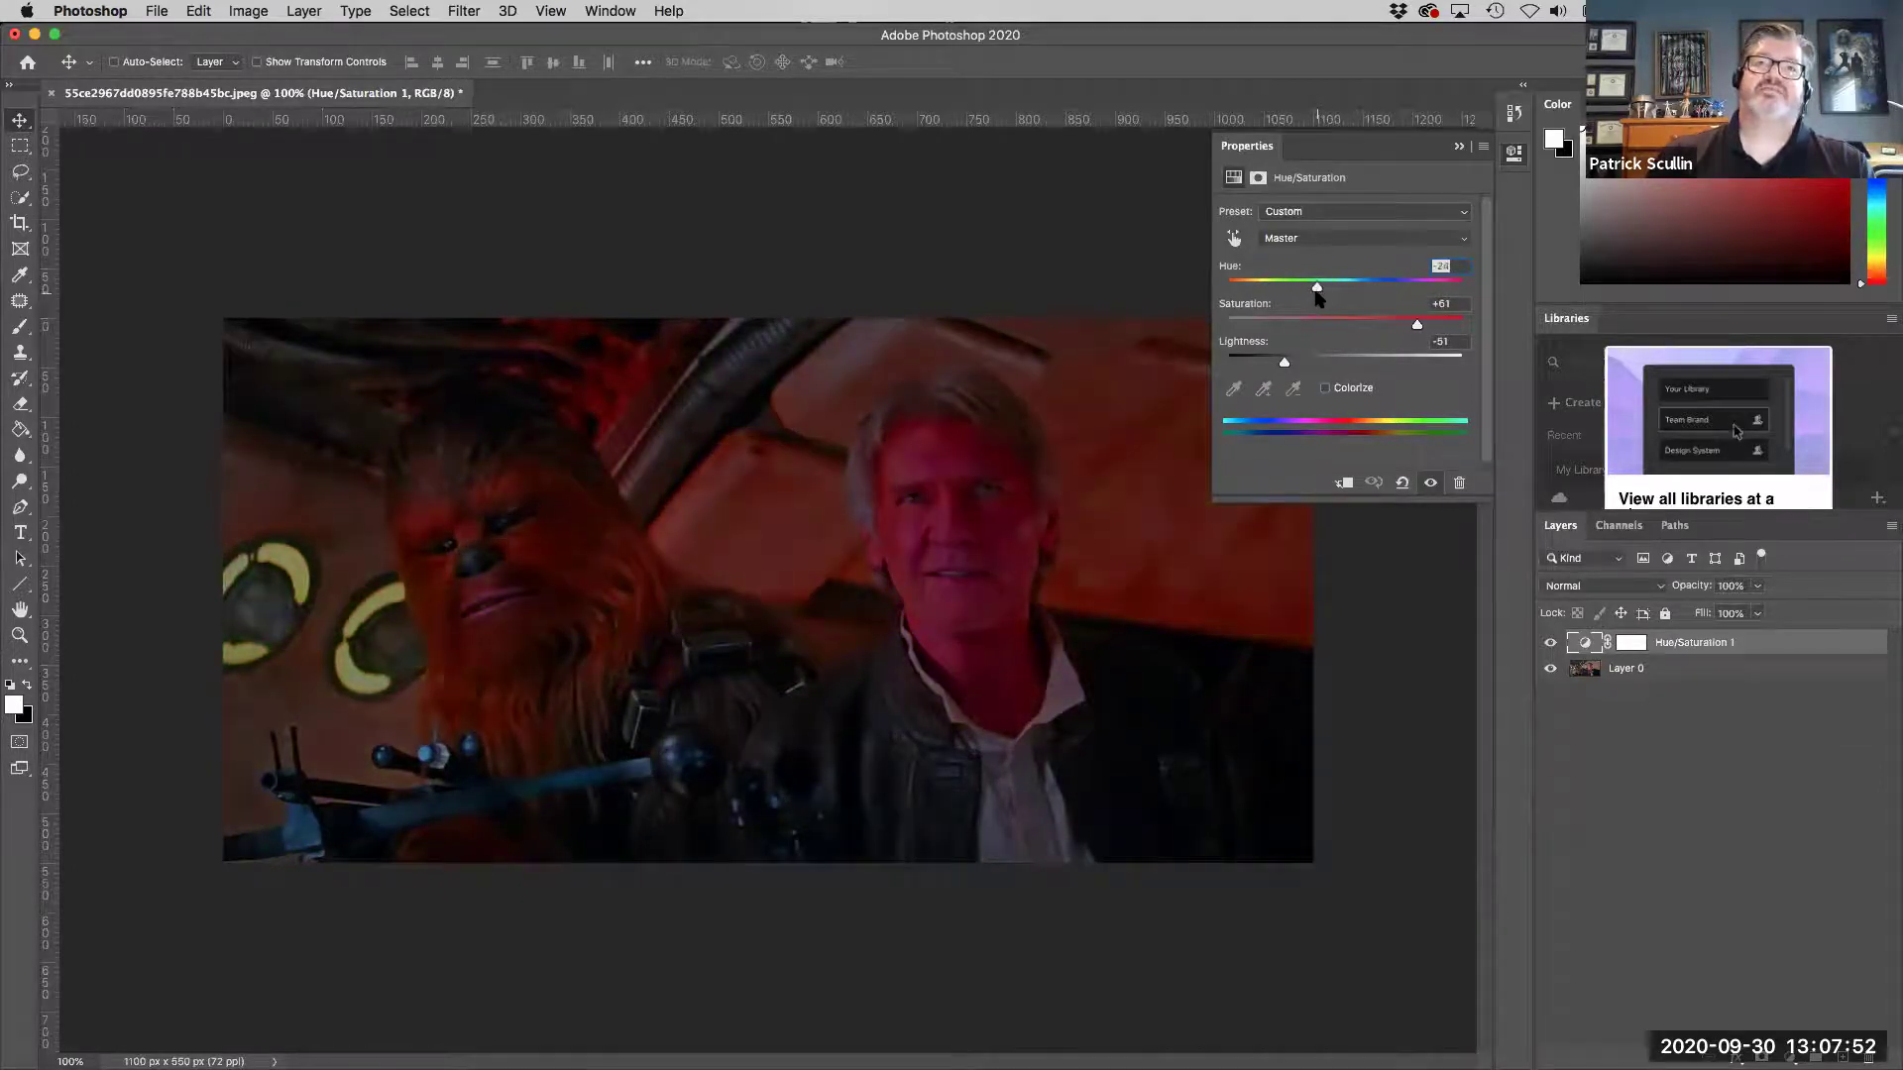
pyautogui.moveTo(1427, 327); pyautogui.dragTo(1438, 328)
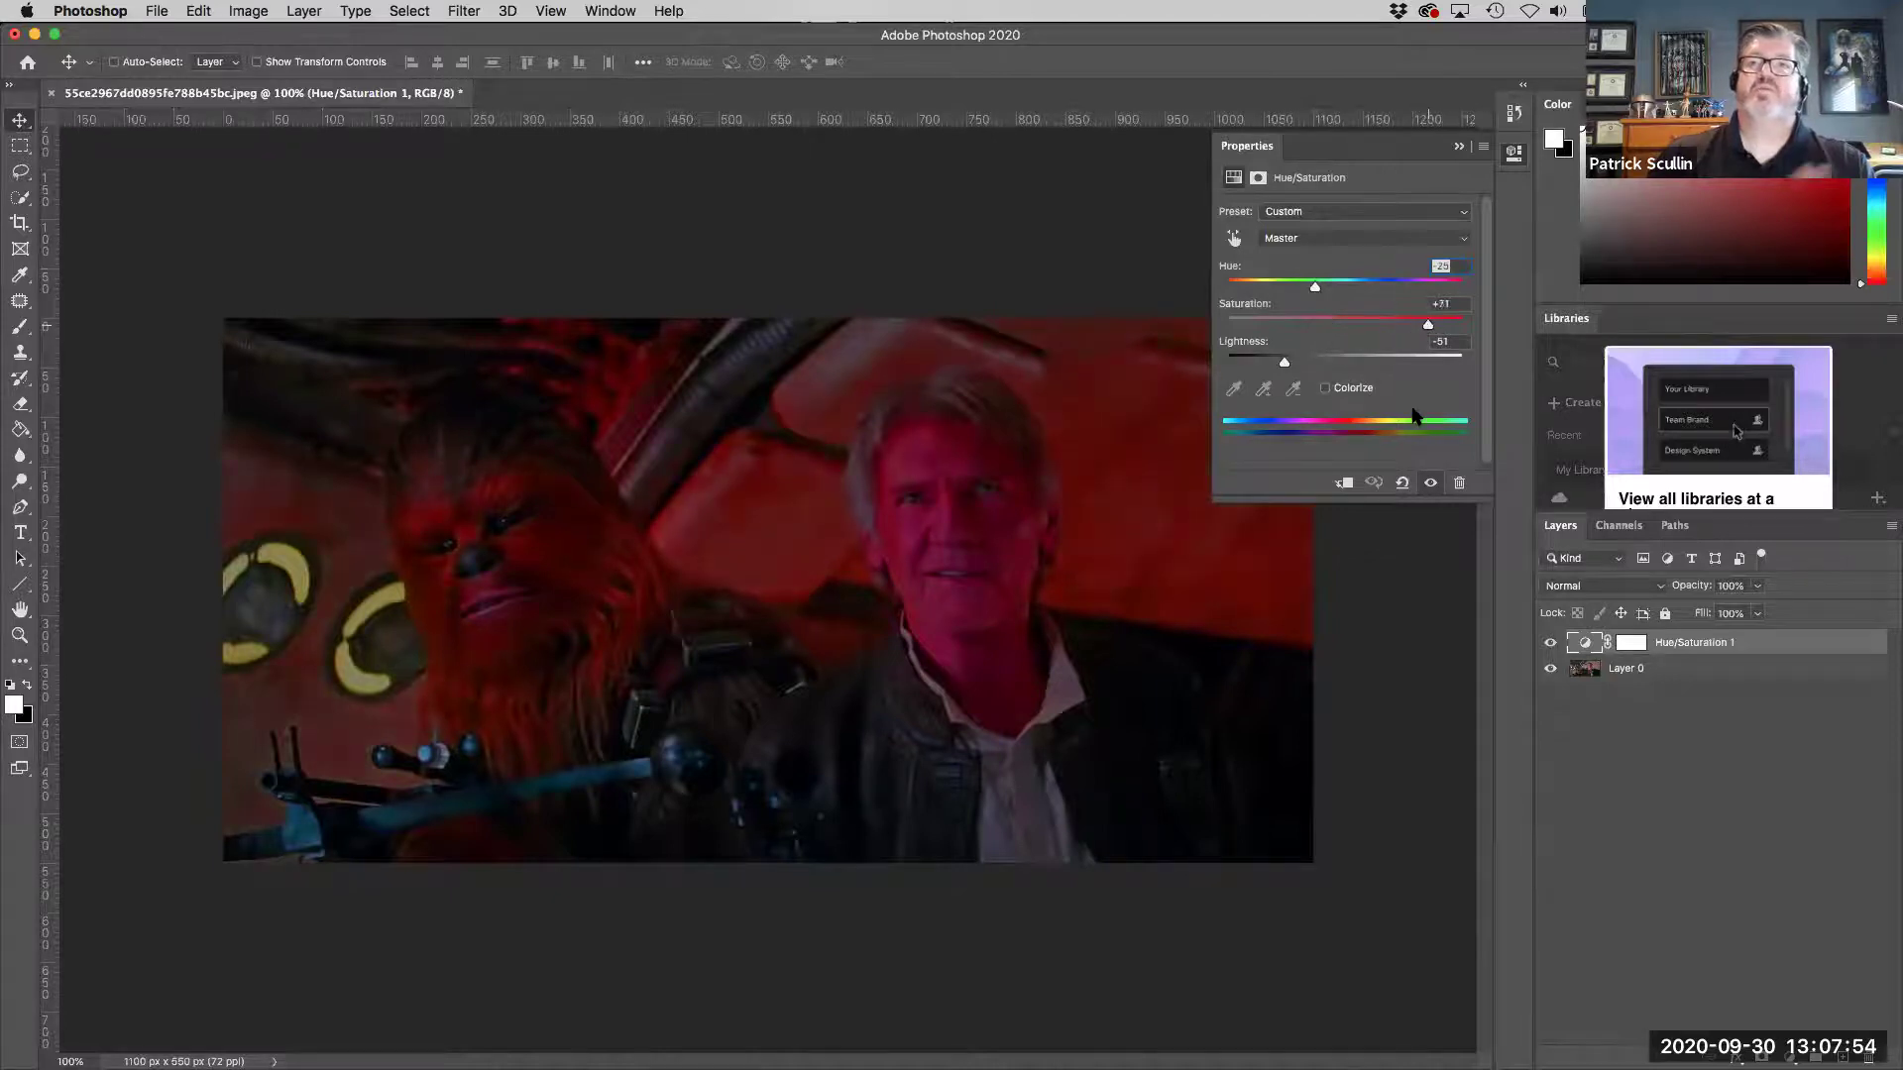
pyautogui.click(1460, 148)
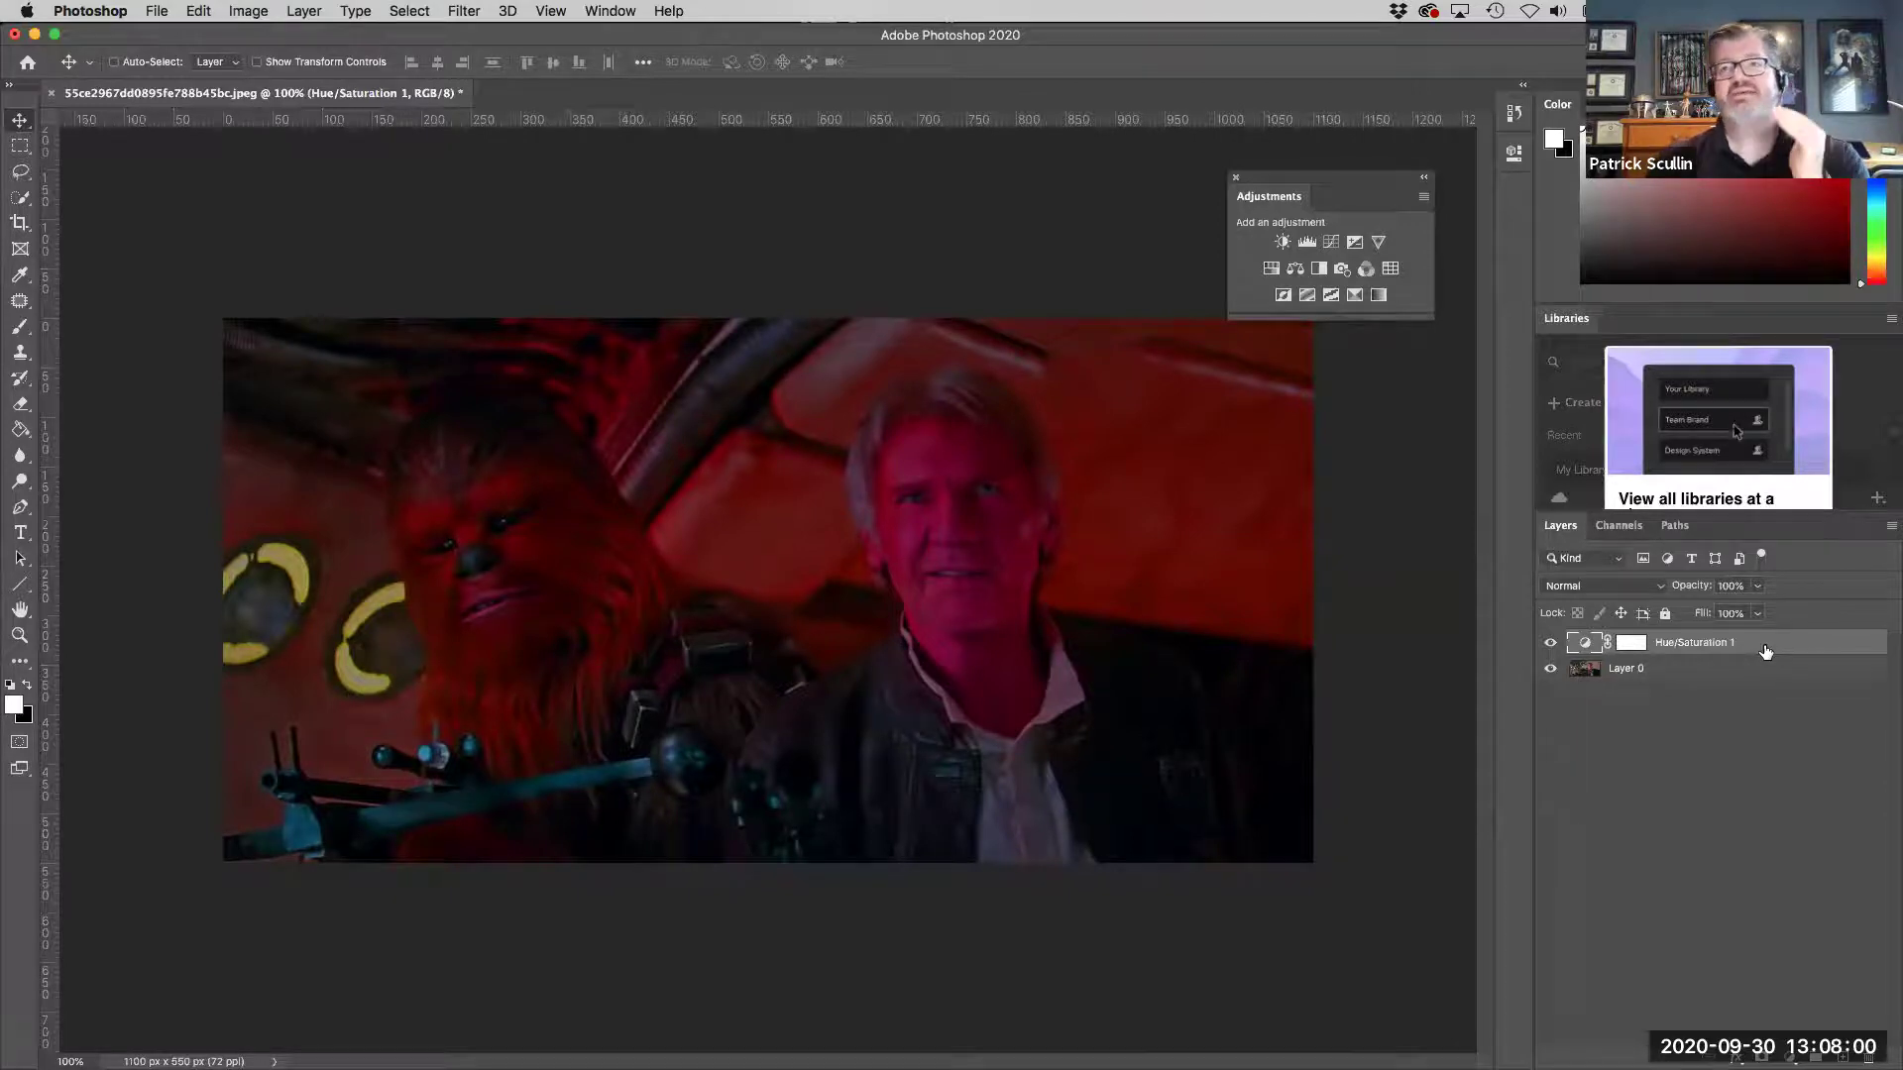
# Set the Hue/Saturation 1 layer to Soft Light blending at 75% opacity.
pyautogui.click(1656, 589)
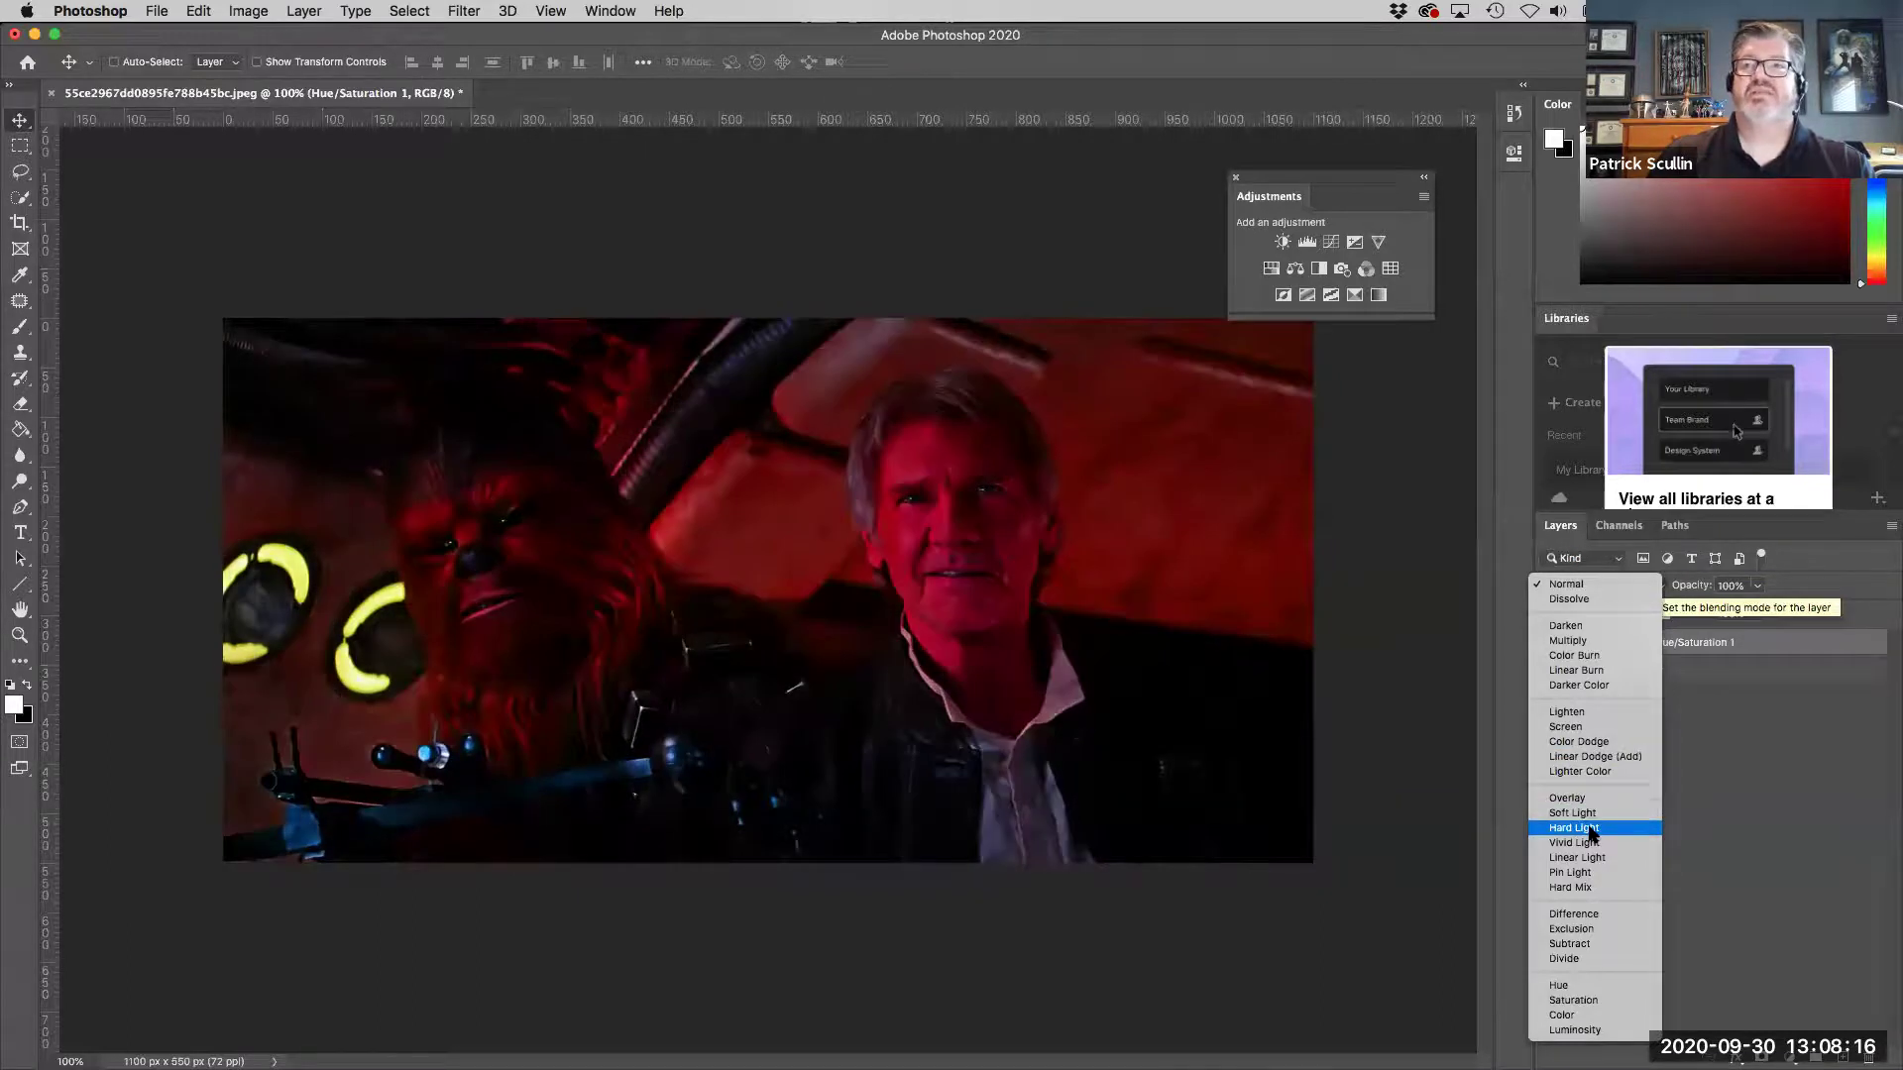
pyautogui.click(1593, 816)
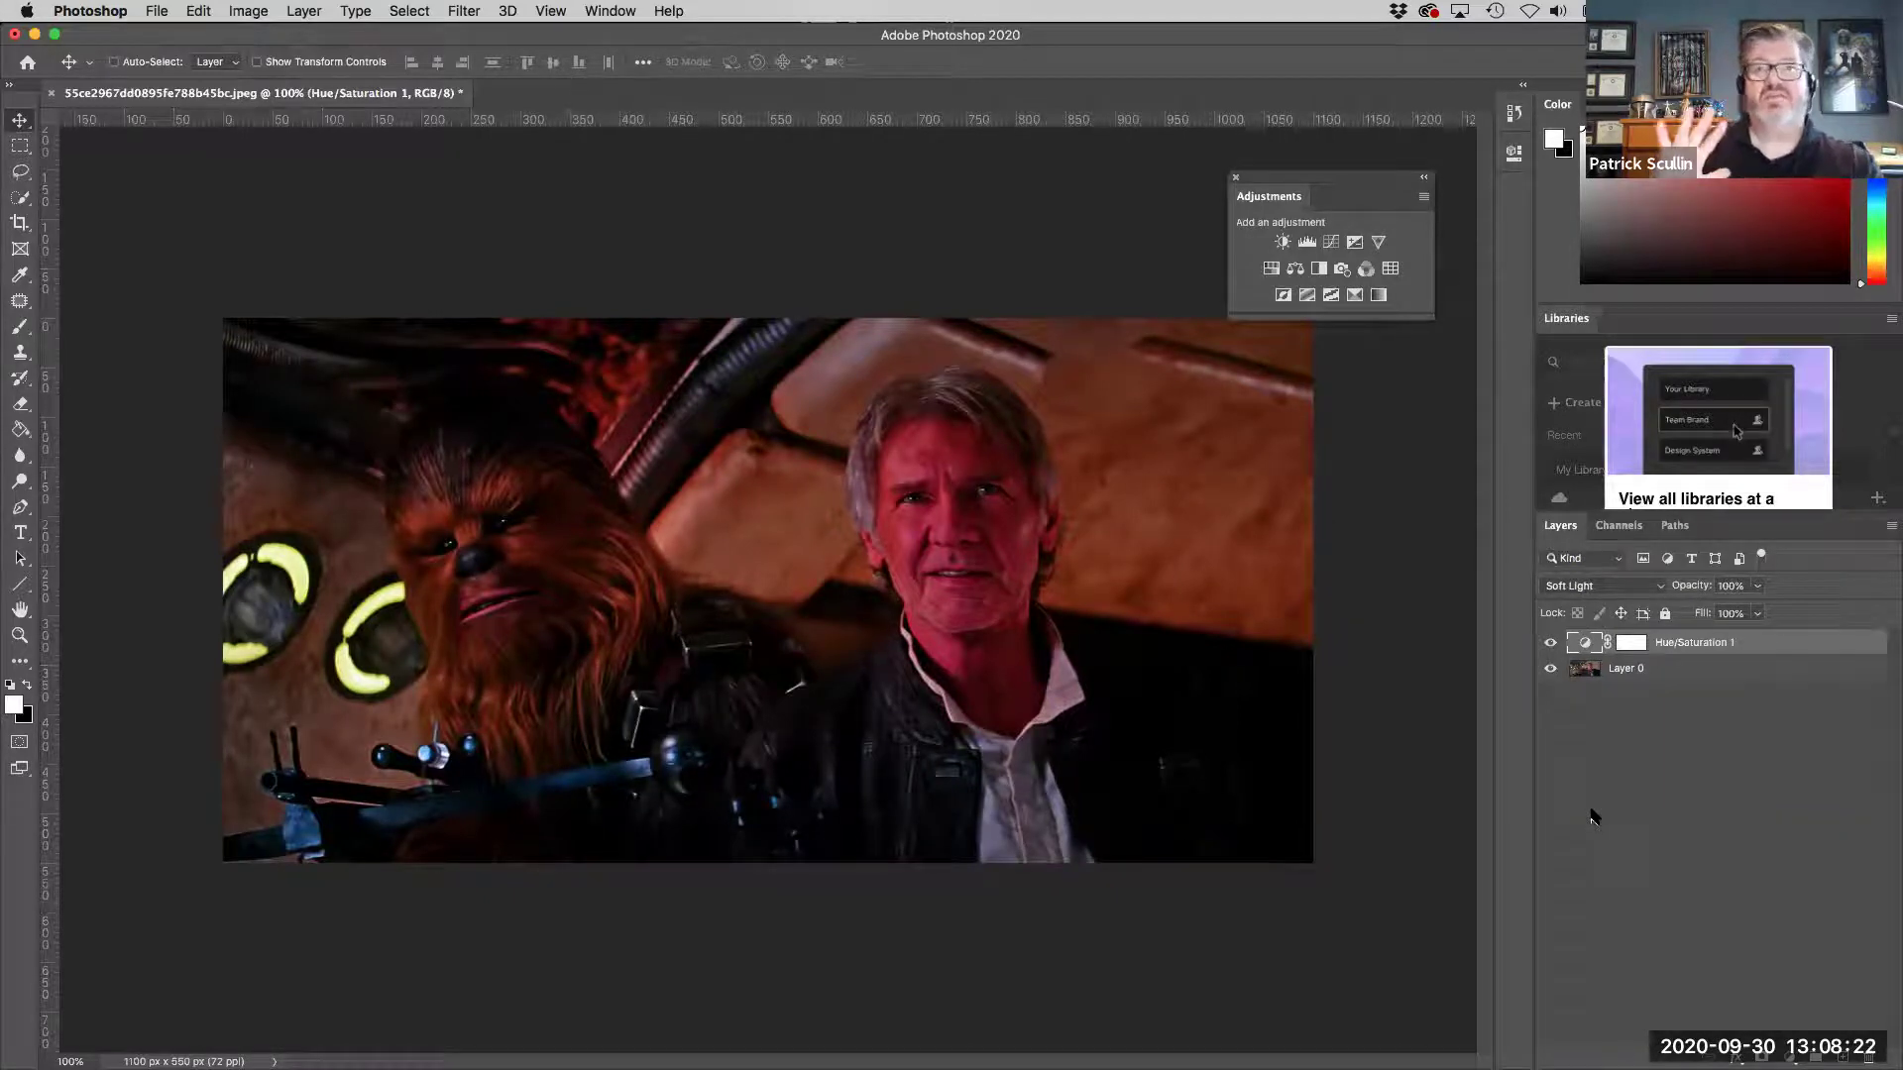
pyautogui.click(1759, 586)
pyautogui.moveTo(1757, 612)
pyautogui.mouseDown()
pyautogui.moveTo(1705, 613)
pyautogui.moveTo(1739, 615)
pyautogui.moveTo(1722, 613)
pyautogui.mouseUp()
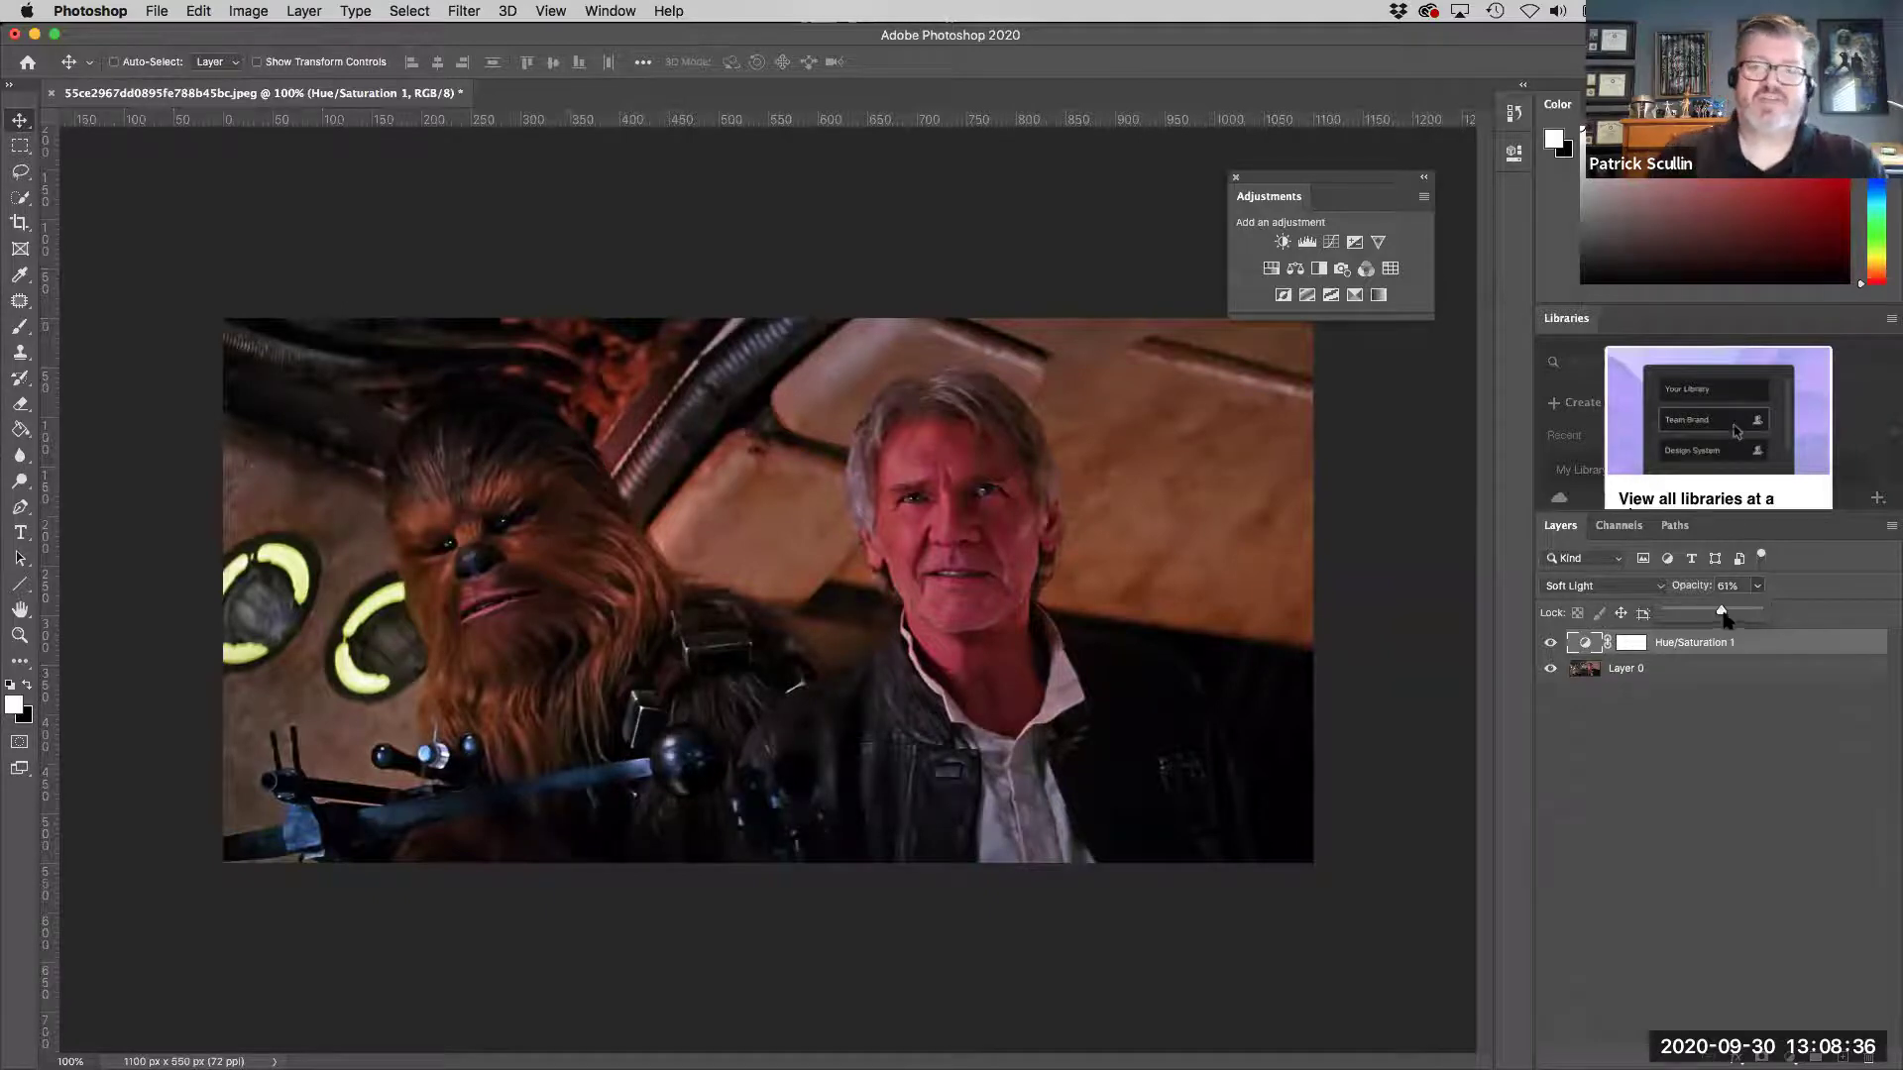
pyautogui.moveTo(1725, 616); pyautogui.dragTo(1708, 613)
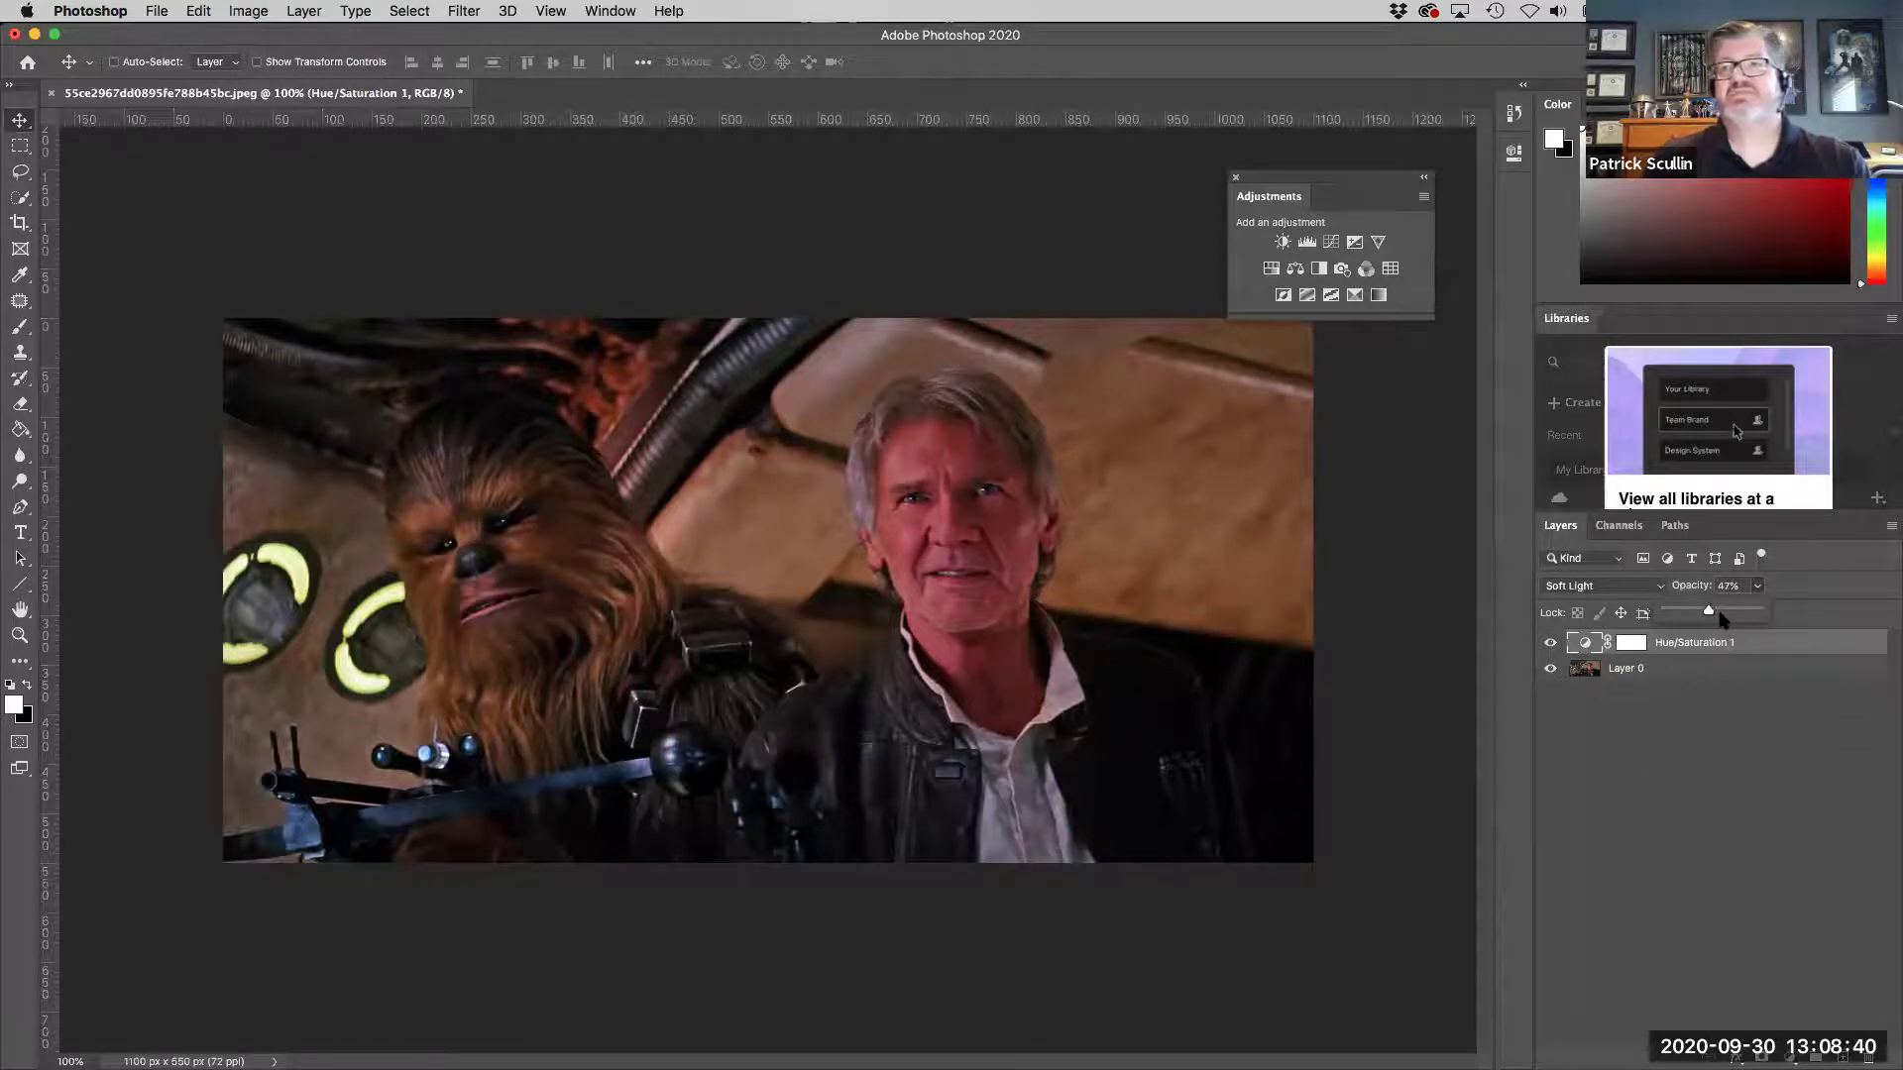
pyautogui.moveTo(1719, 616); pyautogui.dragTo(1733, 613)
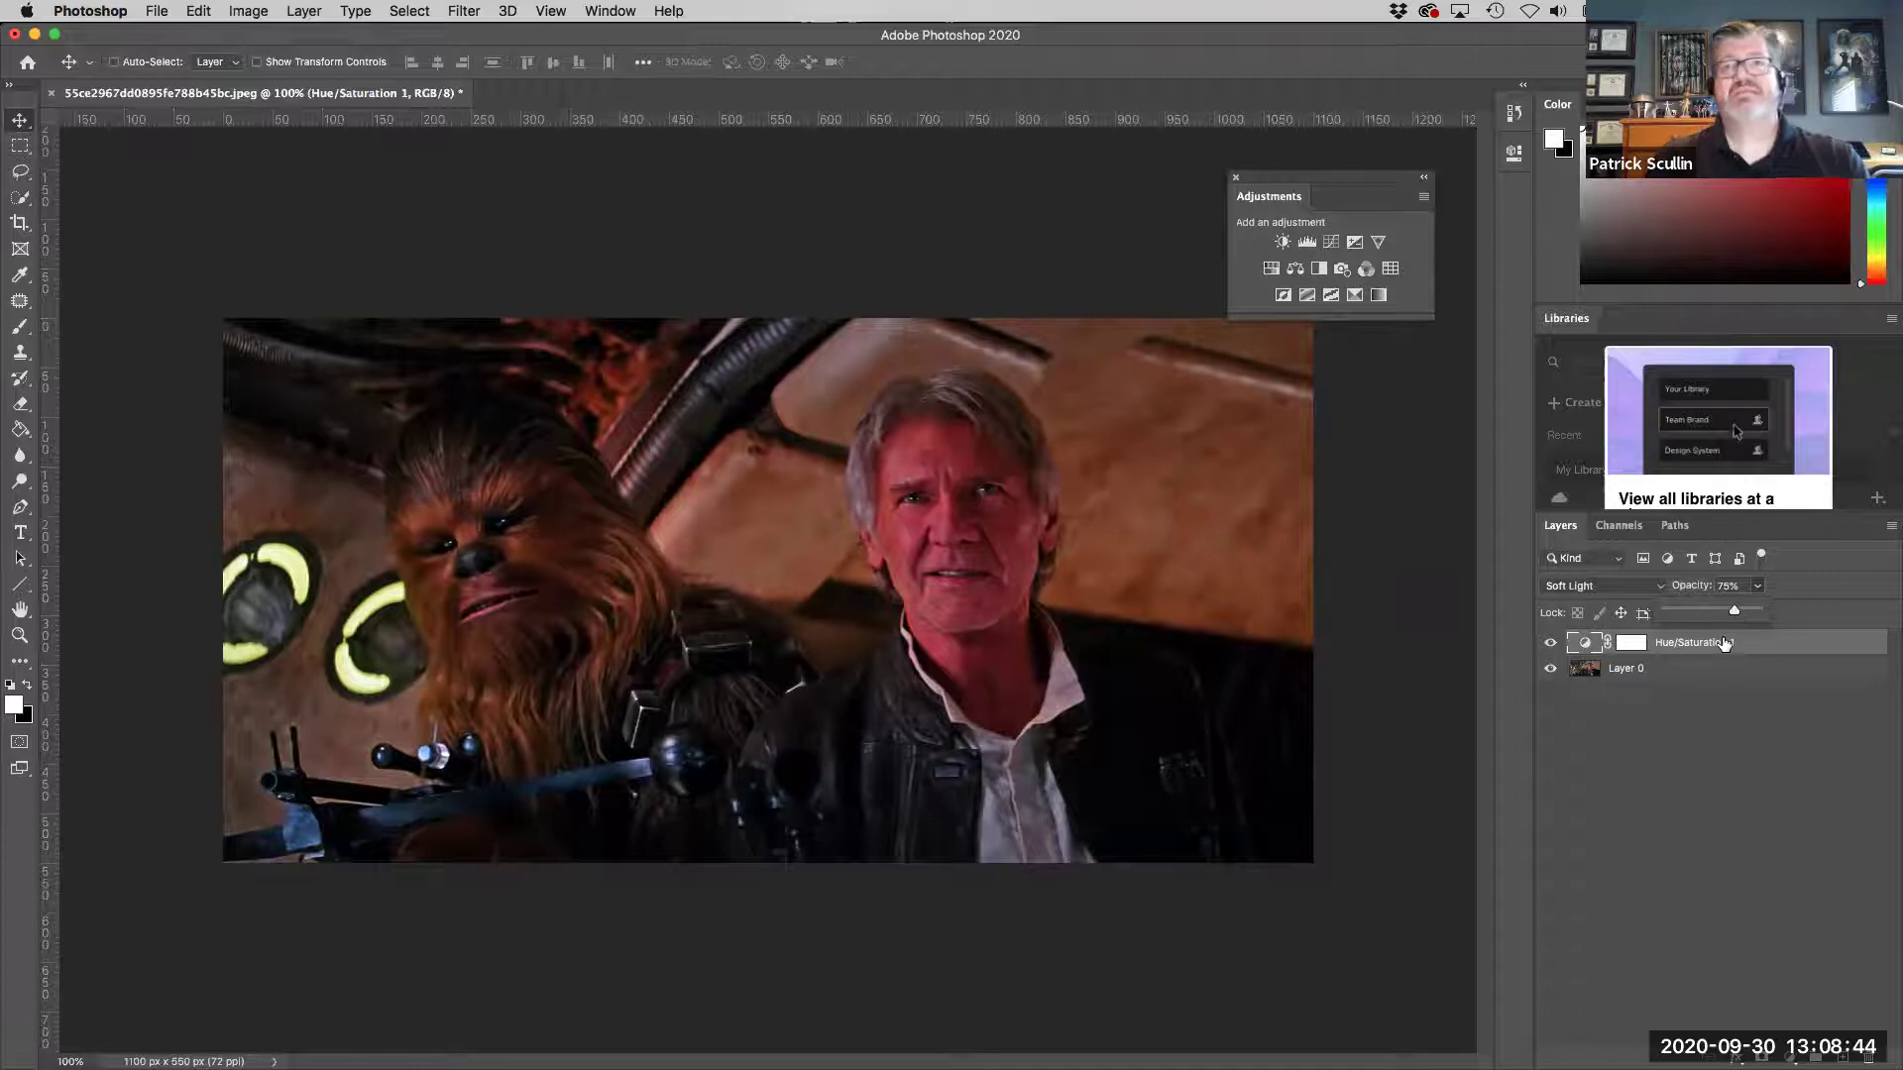
pyautogui.click(1705, 745)
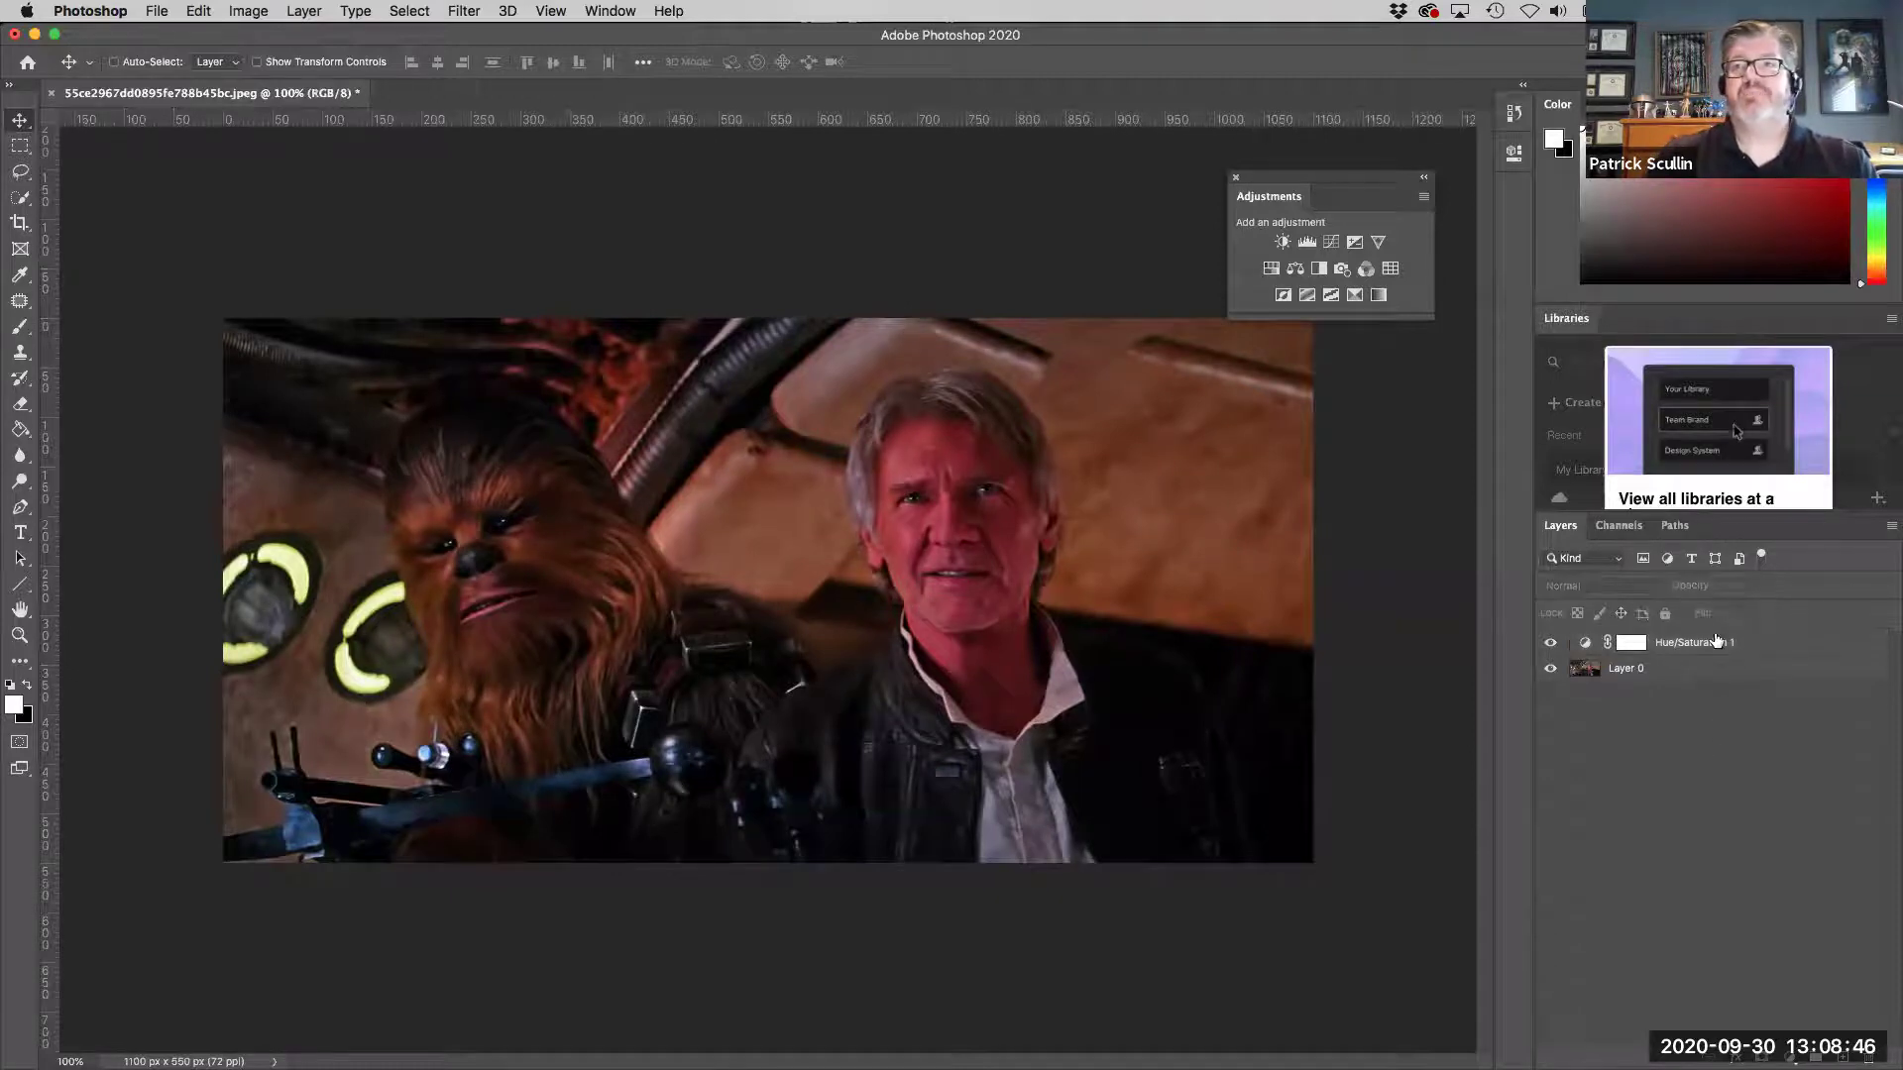
pyautogui.click(1716, 641)
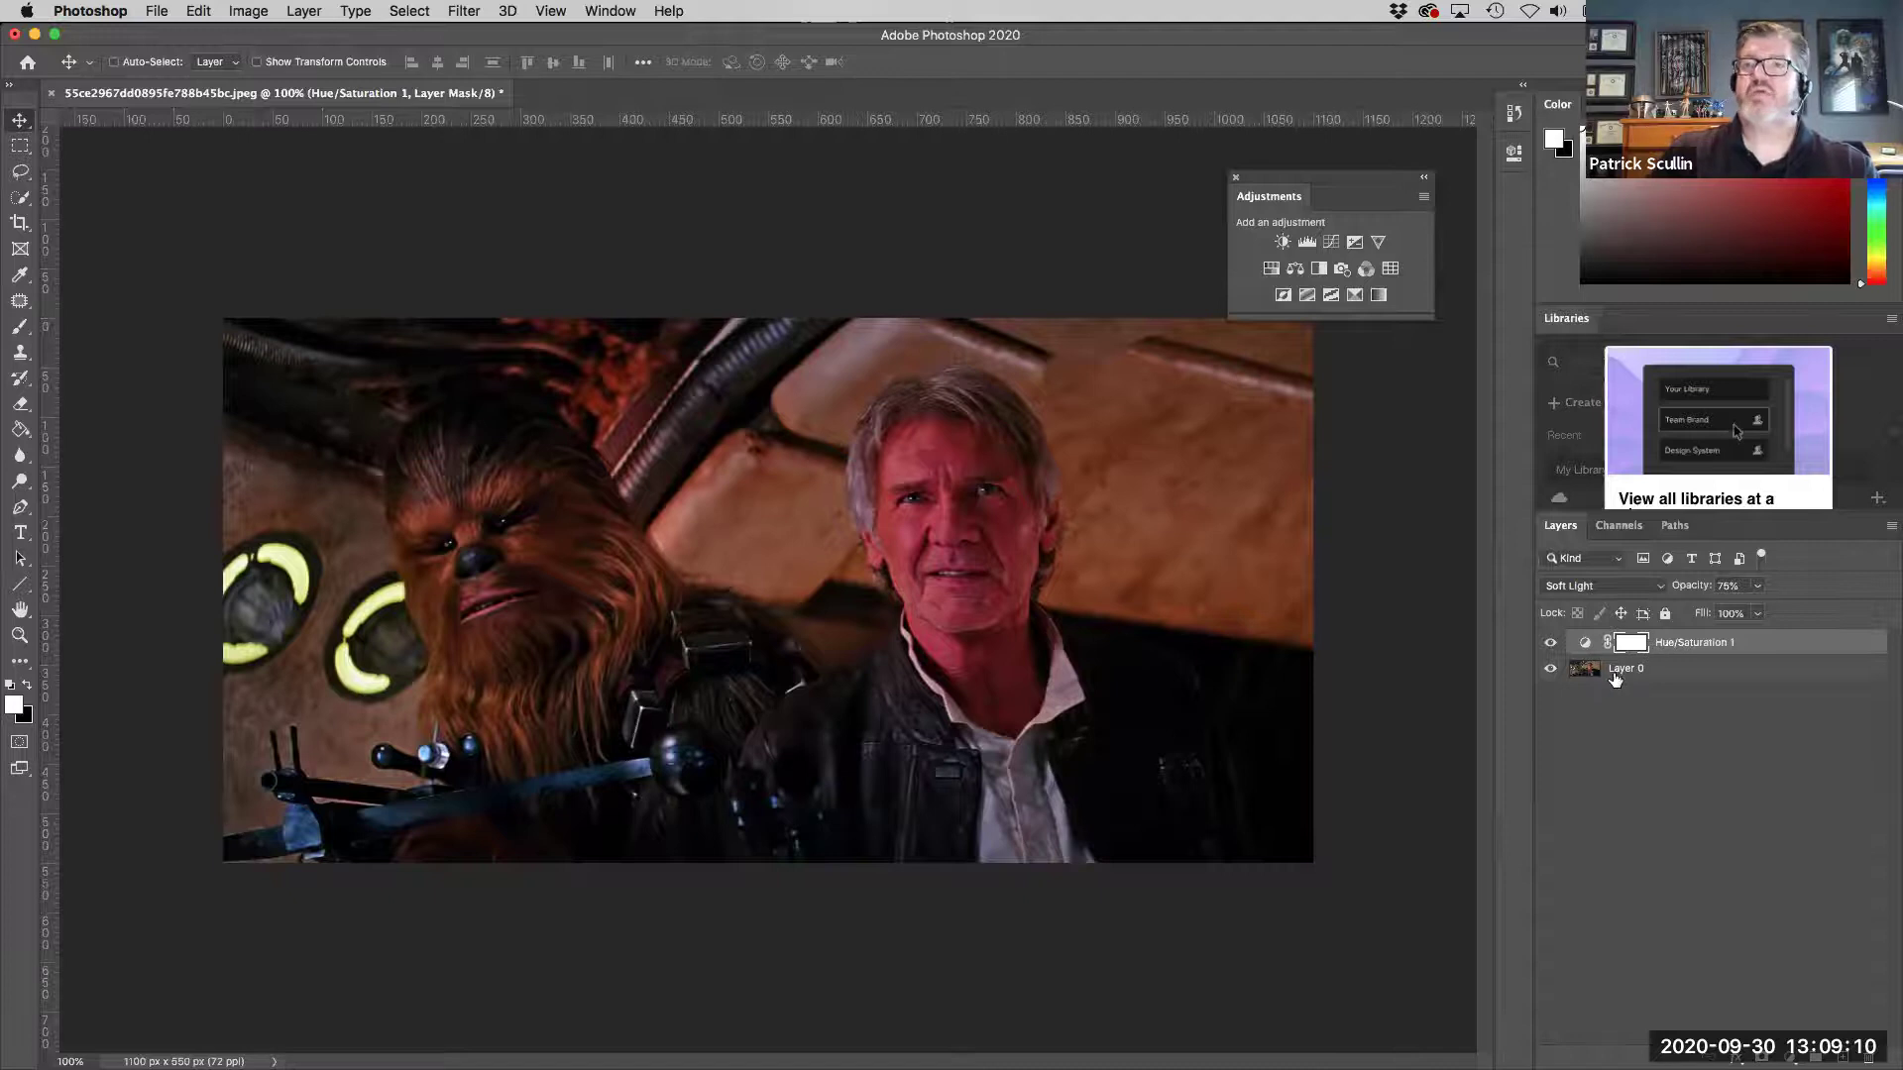
# Add a Levels layer with white input 192 and midtones 1.35, then reselect Hue/Saturation 1.
pyautogui.click(1309, 242)
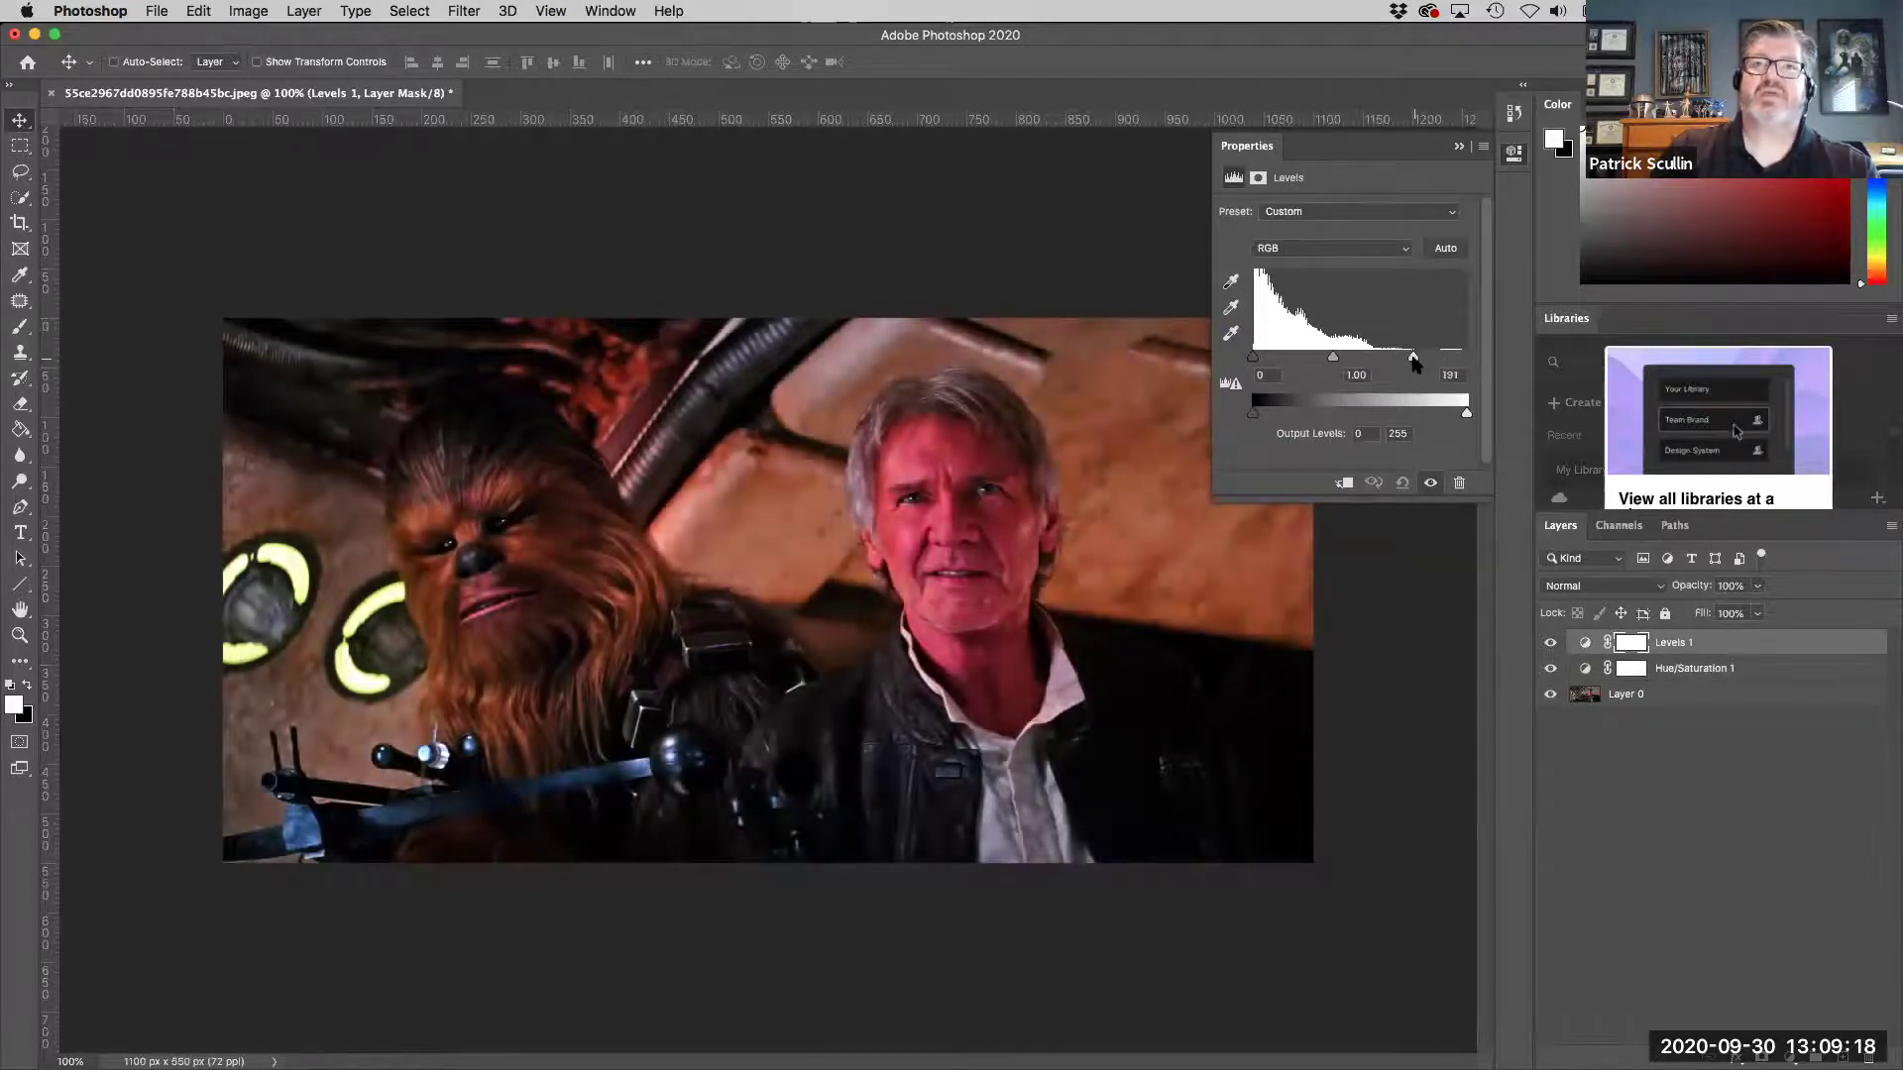
pyautogui.moveTo(1466, 357); pyautogui.dragTo(1316, 358)
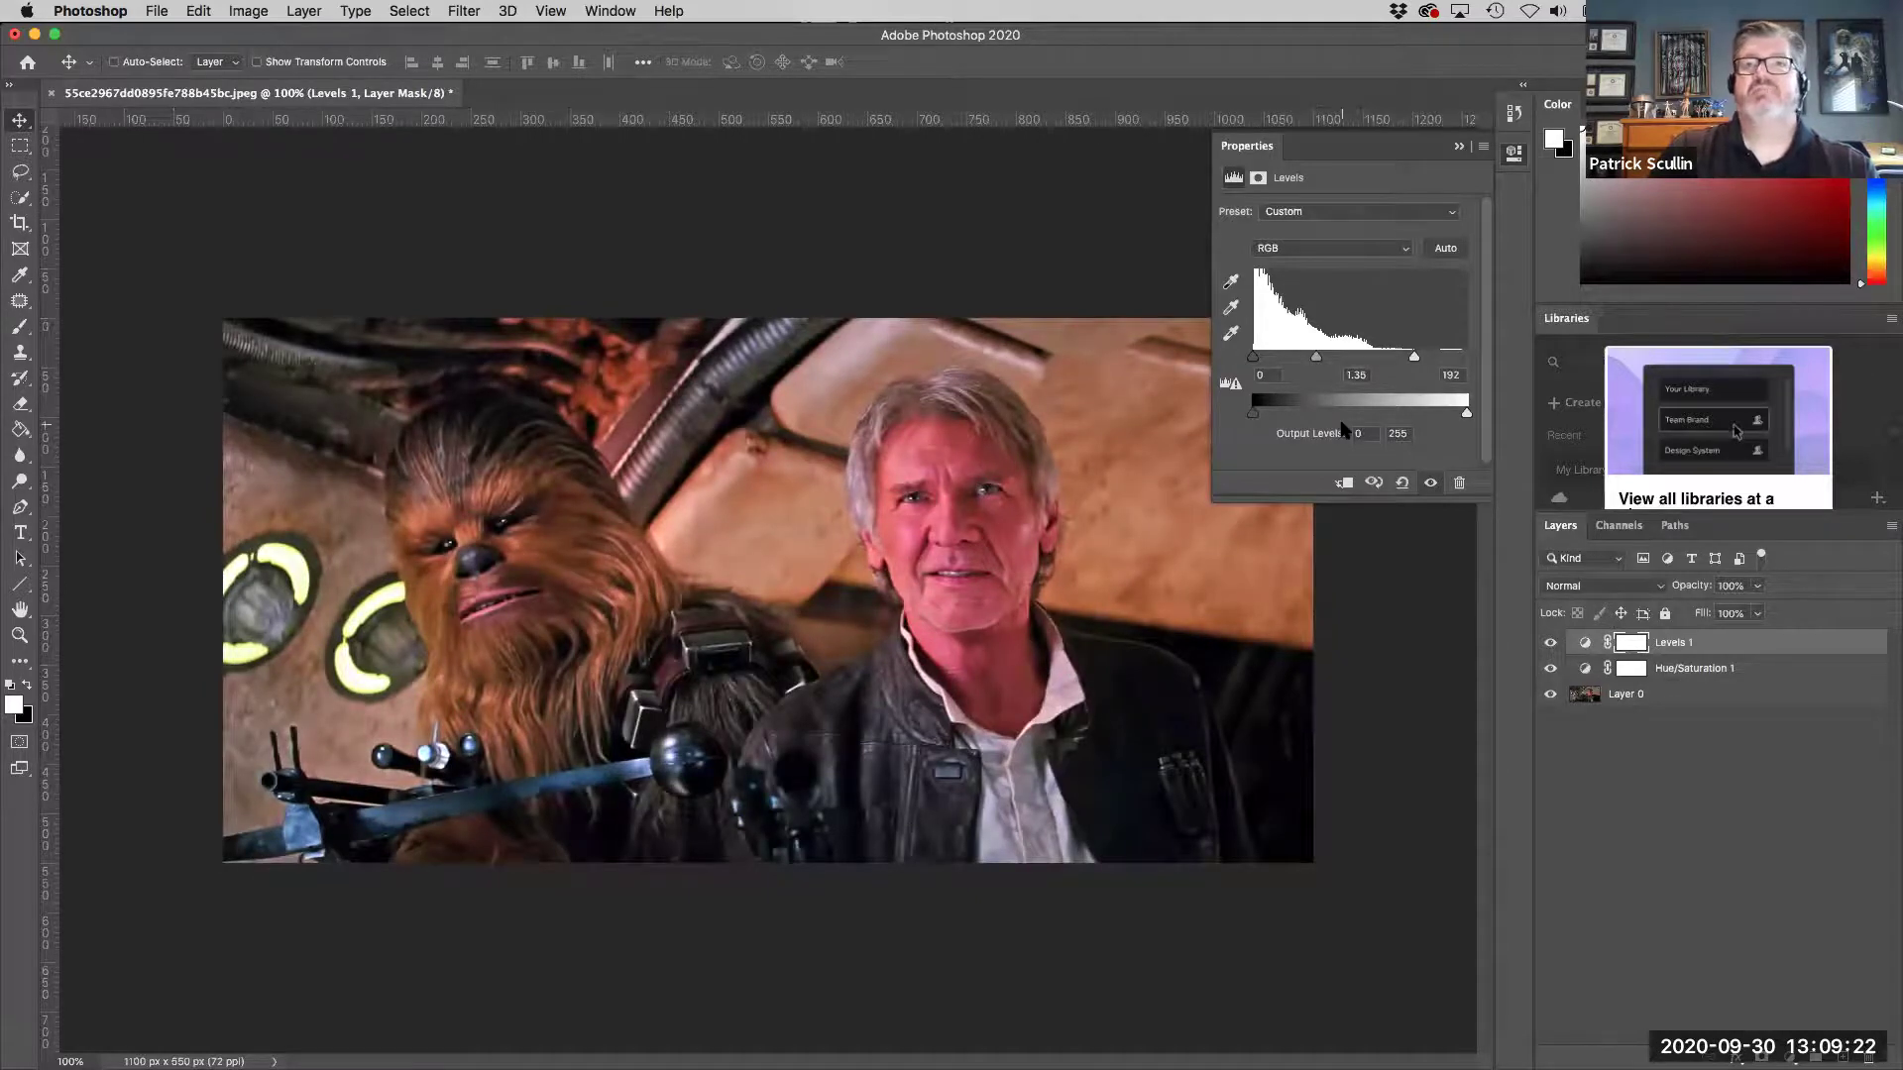
pyautogui.click(1456, 146)
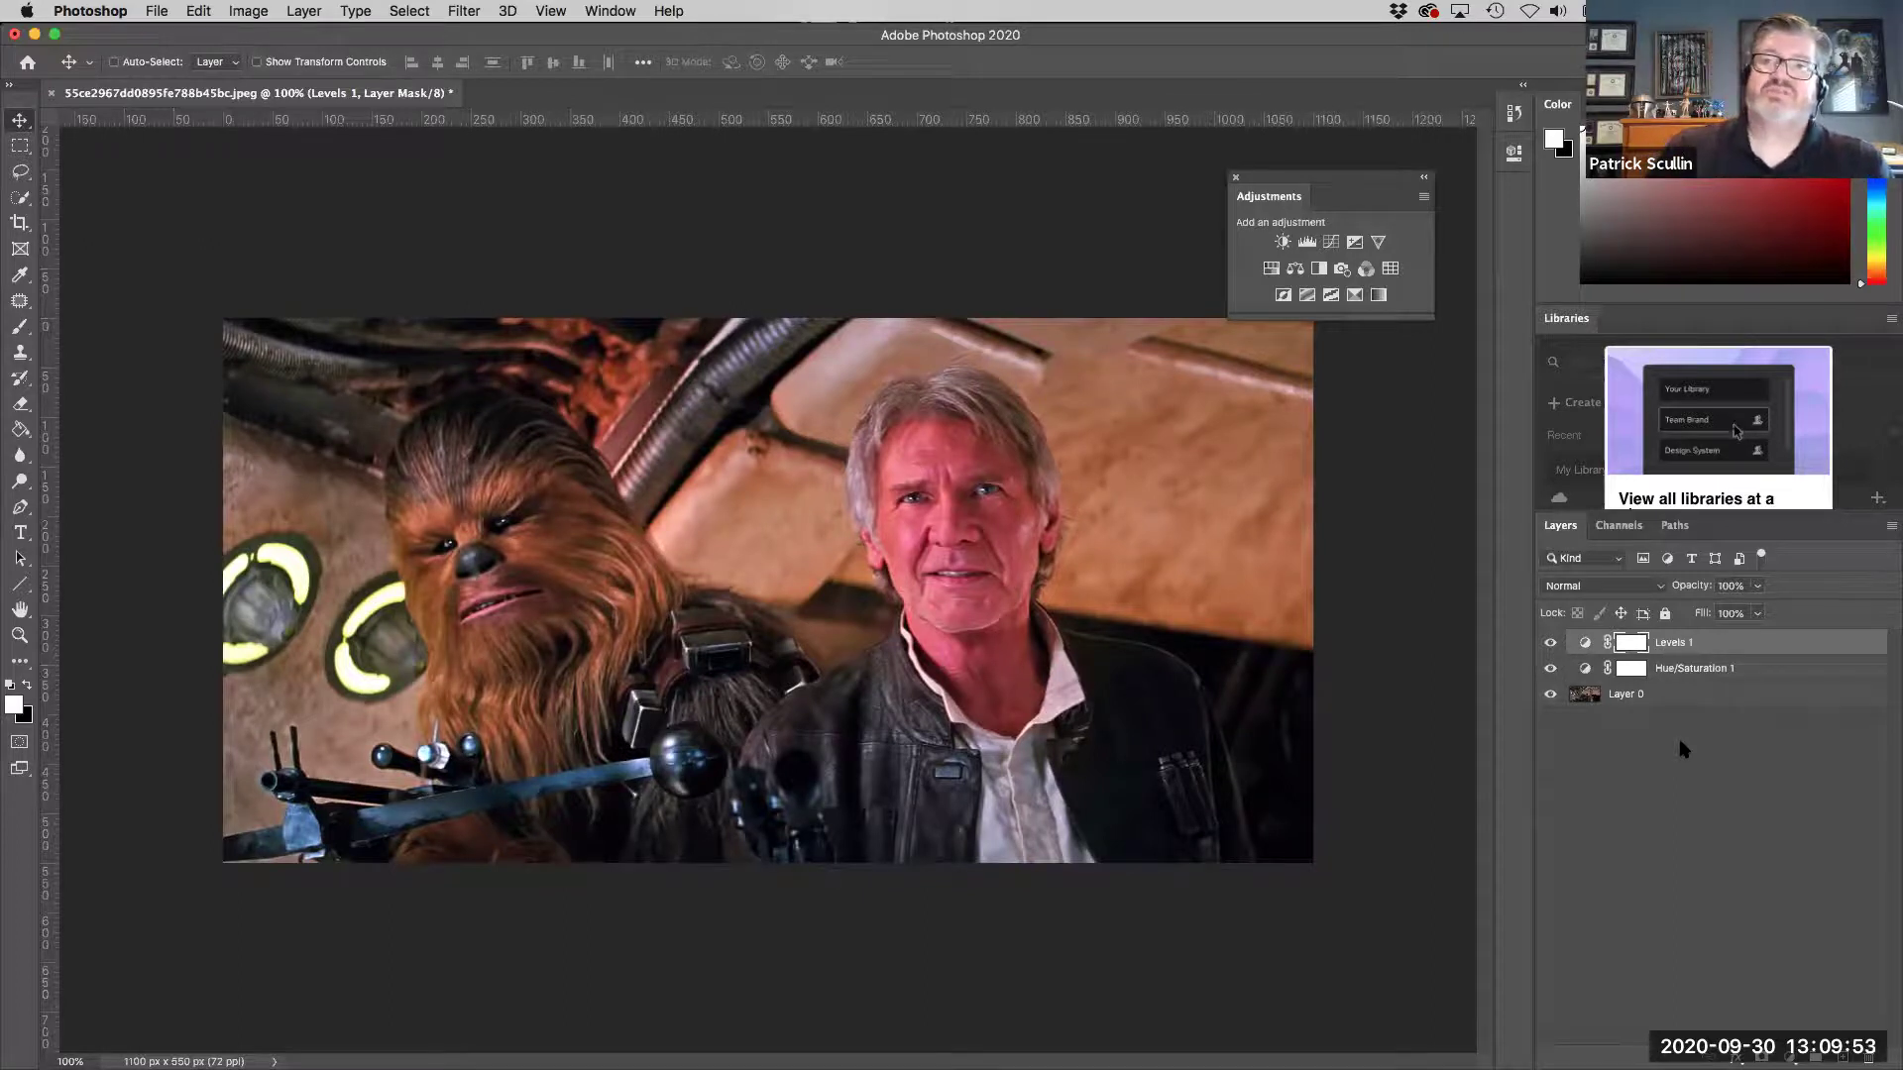
pyautogui.click(1629, 672)
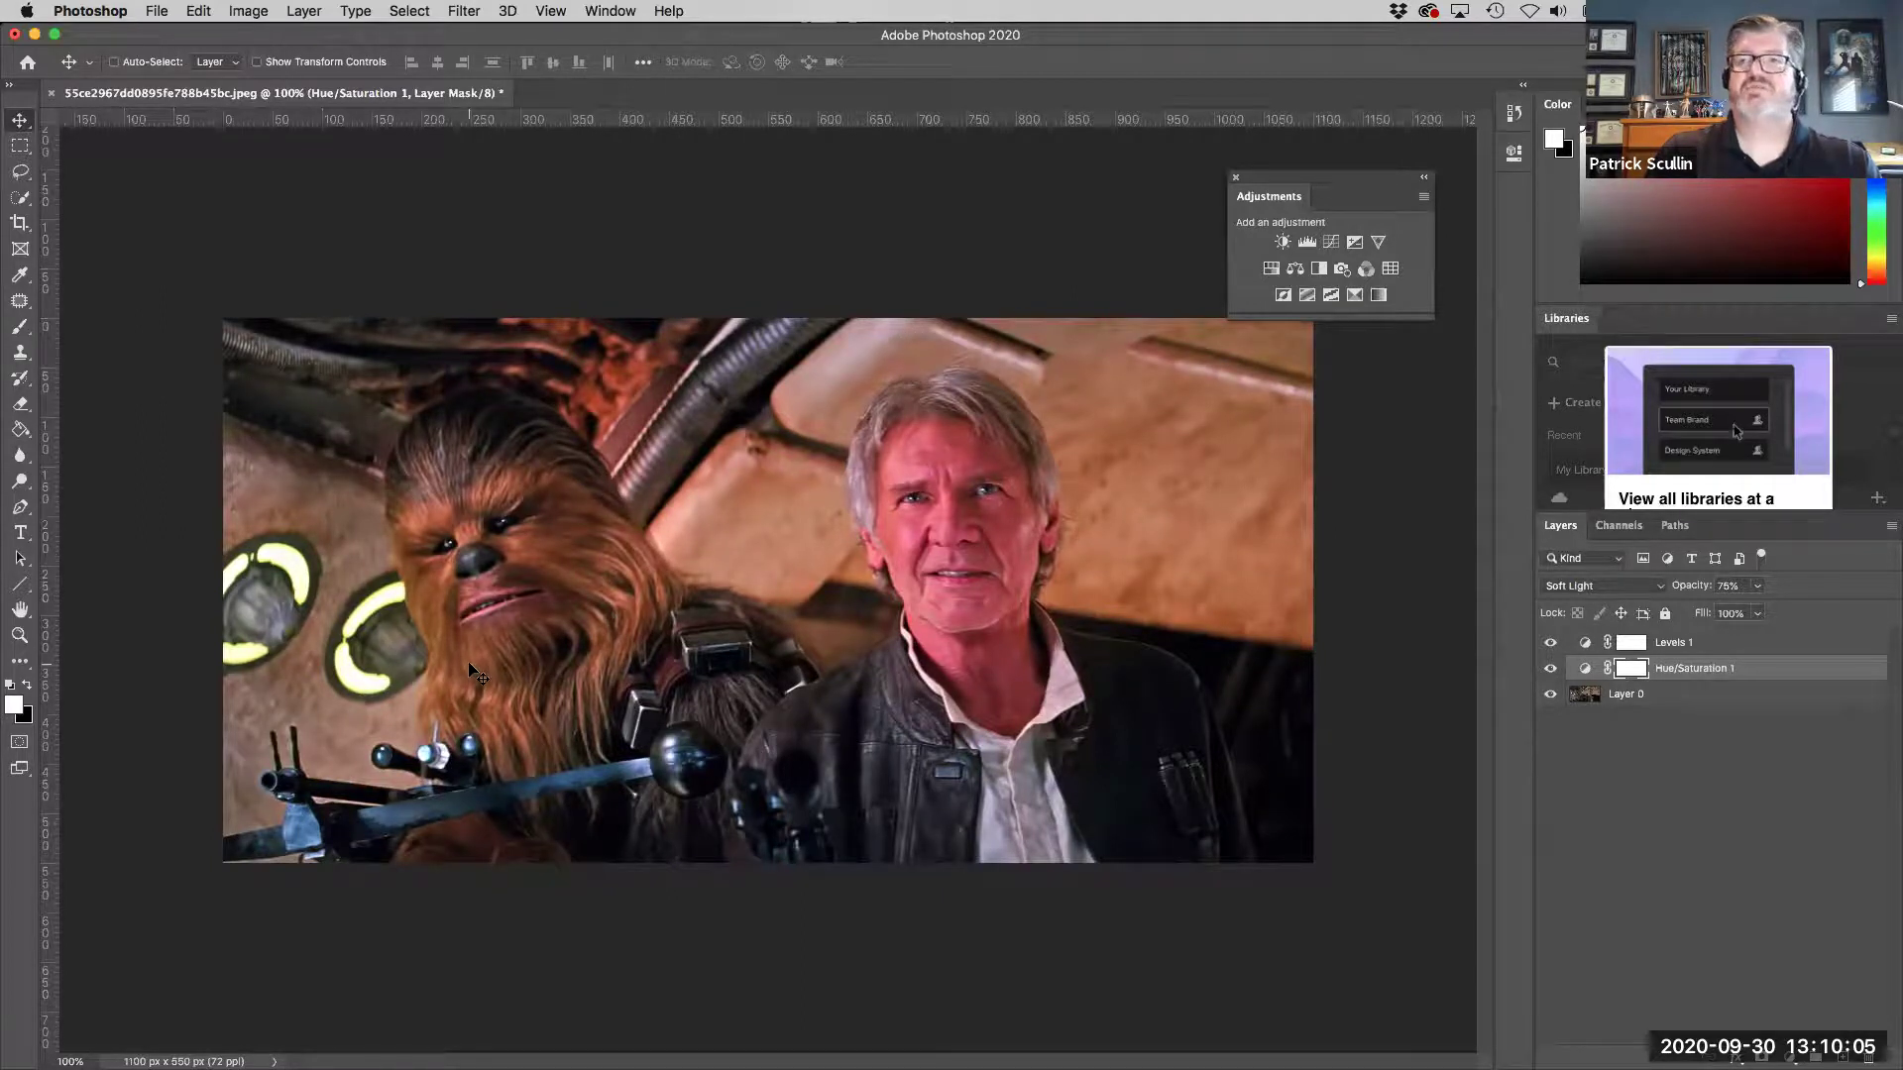
# Quick-select Chewbacca and Han Solo, removing the stray gap and right-side background.
pyautogui.click(11, 198)
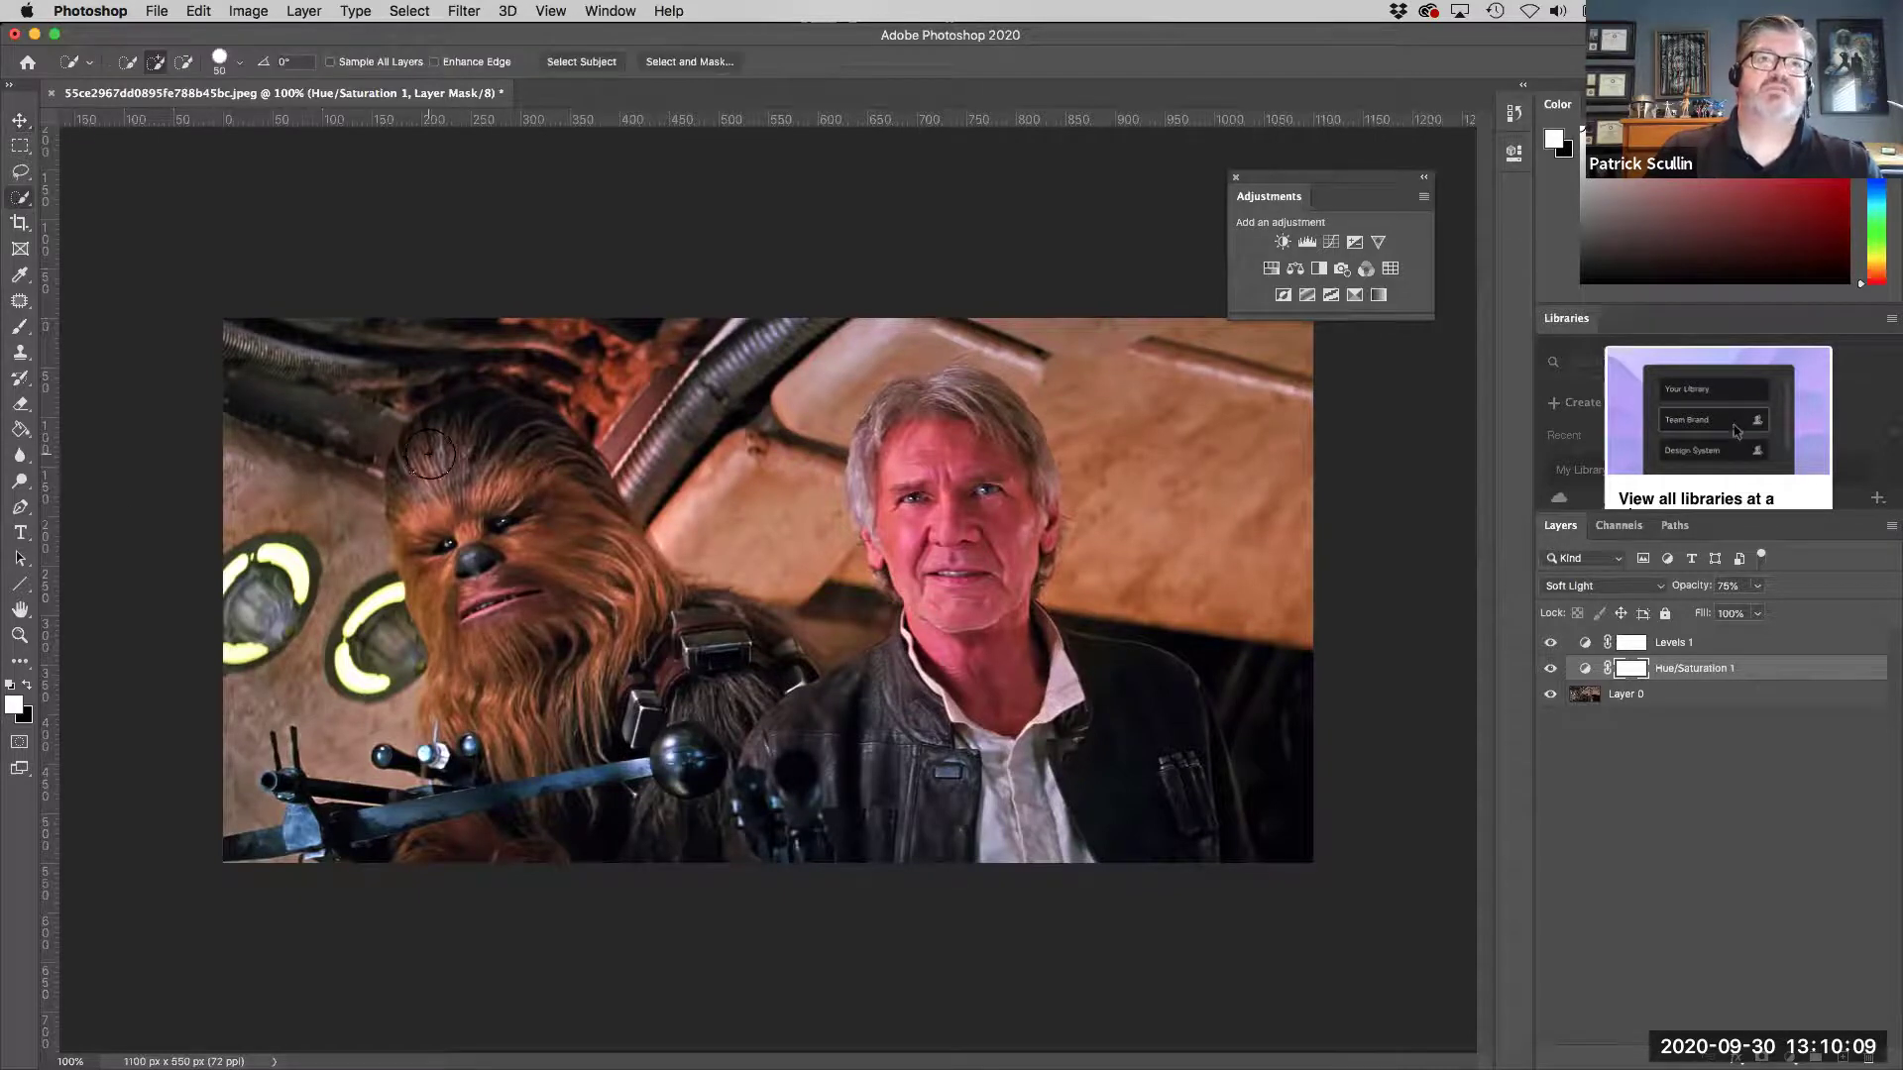
pyautogui.moveTo(465, 439)
pyautogui.mouseDown()
pyautogui.moveTo(512, 542)
pyautogui.moveTo(767, 765)
pyautogui.mouseUp()
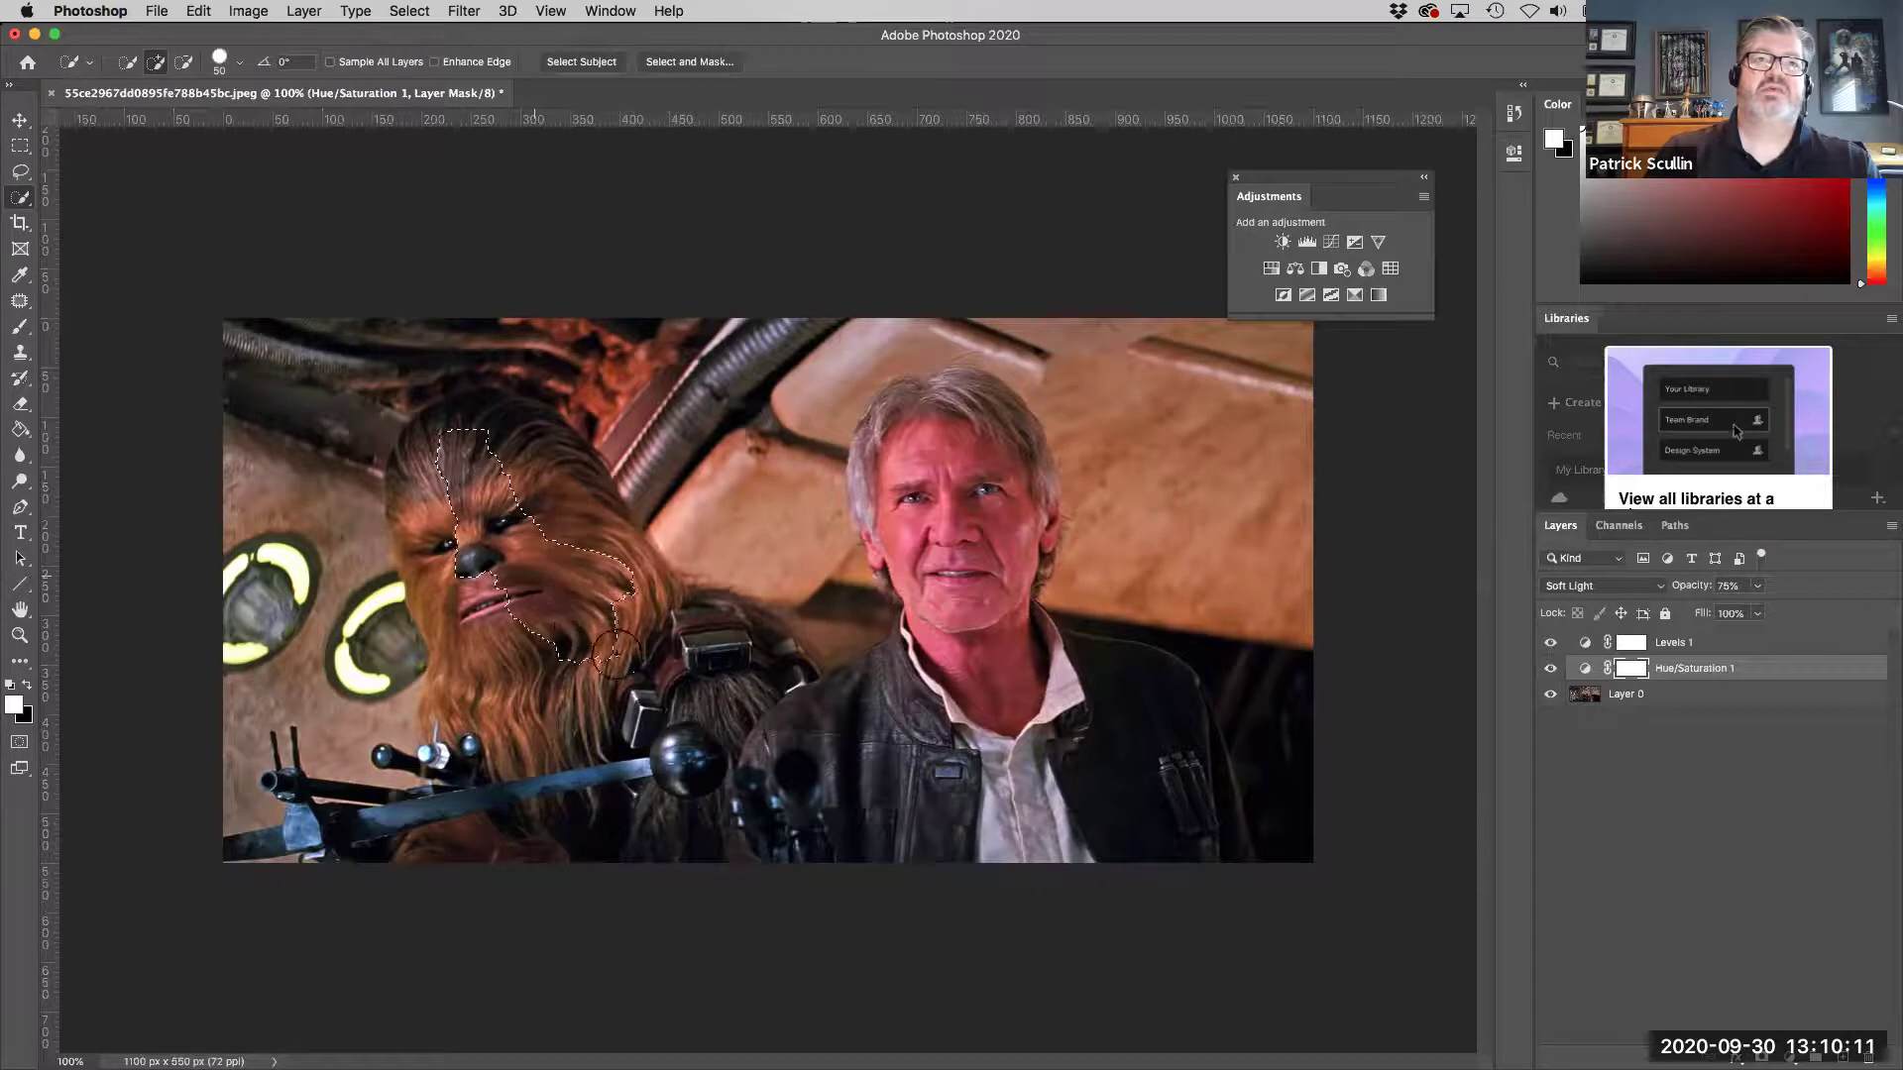
pyautogui.moveTo(714, 647)
pyautogui.mouseDown()
pyautogui.moveTo(438, 503)
pyautogui.moveTo(476, 819)
pyautogui.mouseUp()
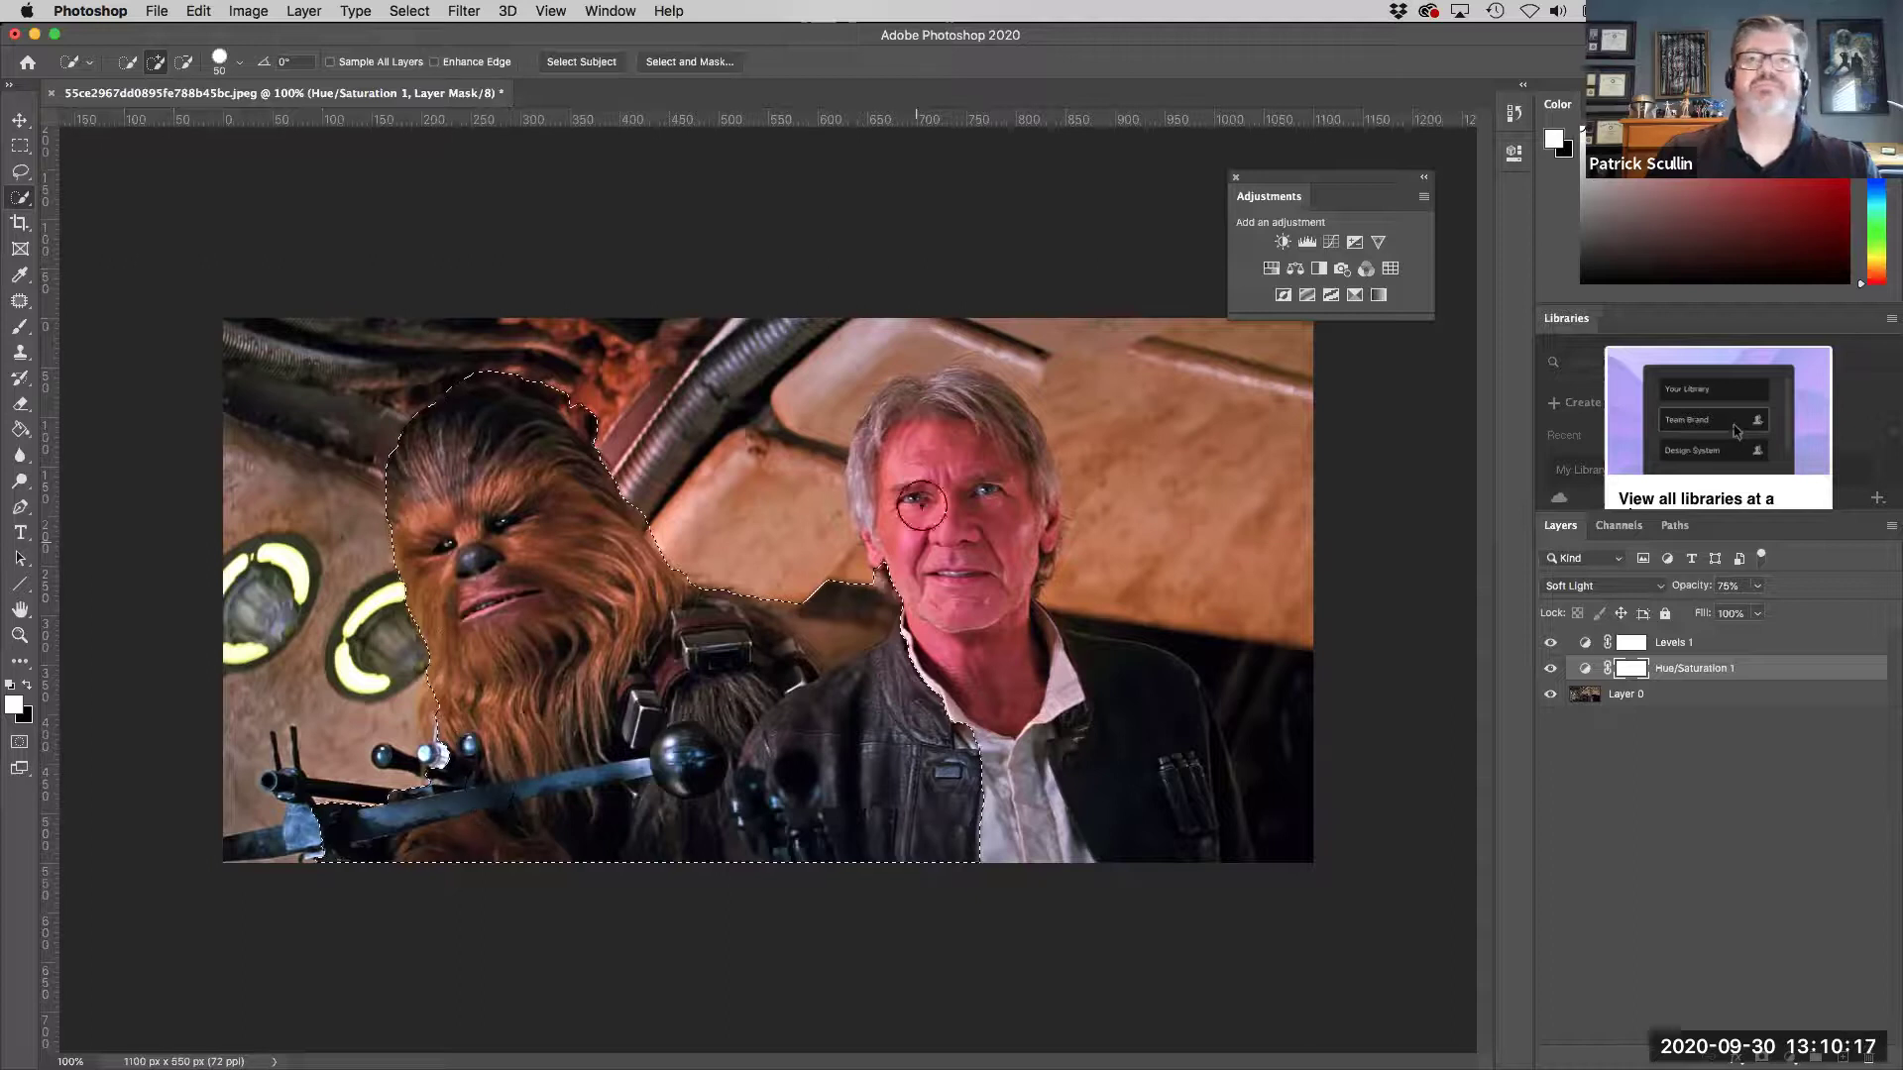
pyautogui.moveTo(934, 439); pyautogui.dragTo(985, 616)
pyautogui.moveTo(1014, 700); pyautogui.dragTo(1131, 747)
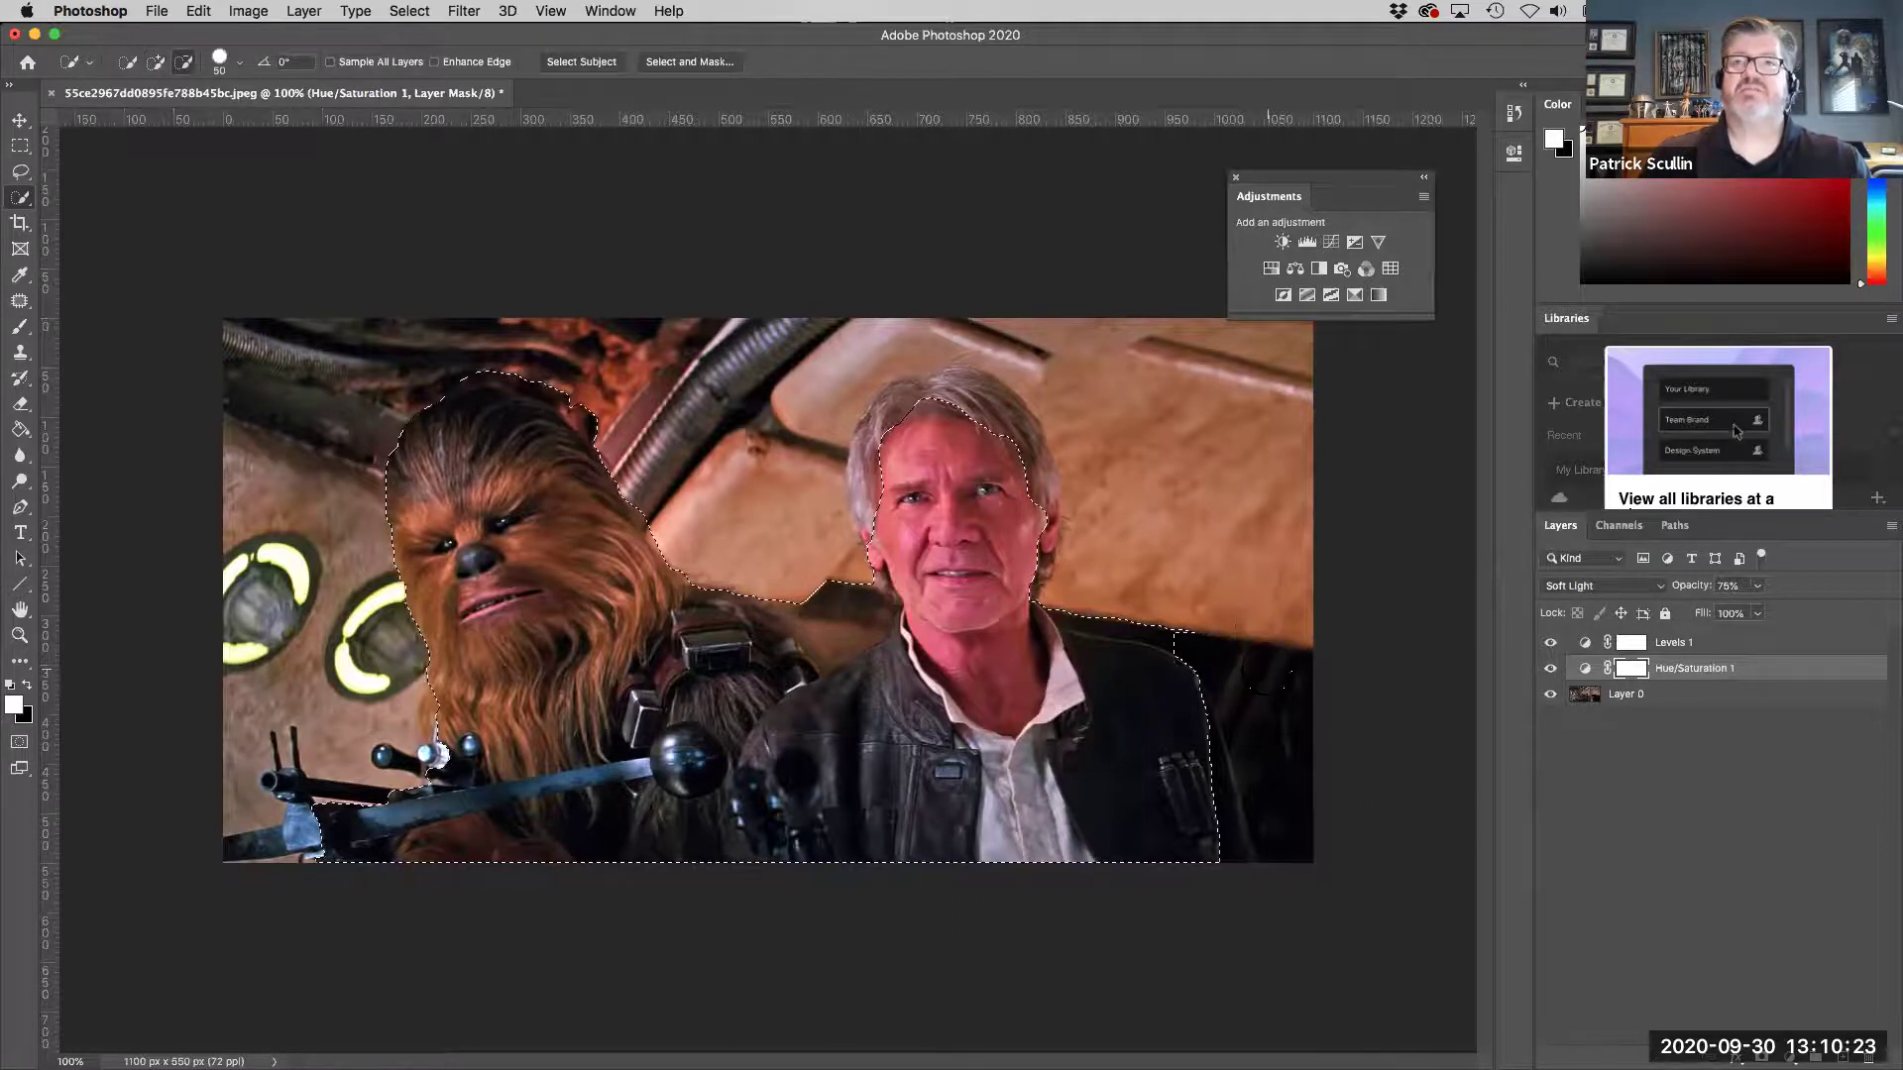
pyautogui.moveTo(1249, 655); pyautogui.dragTo(1152, 613)
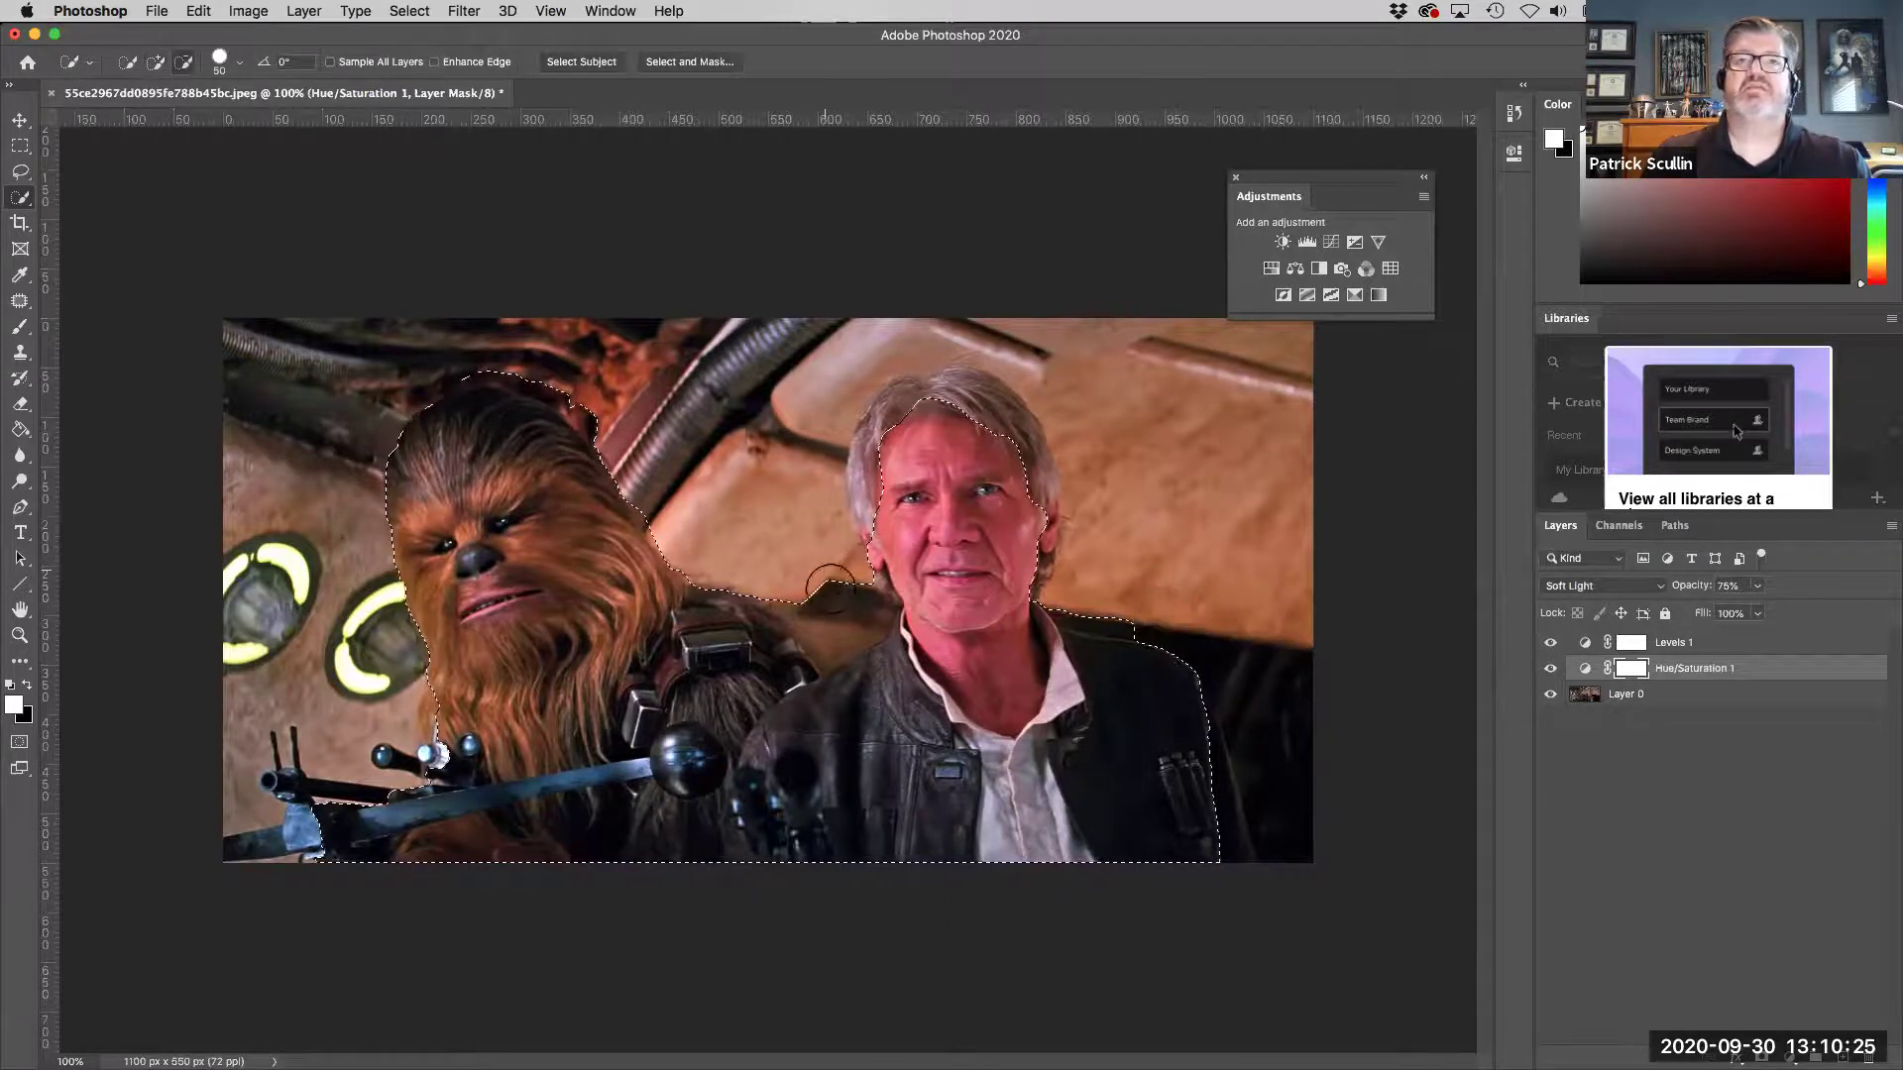
pyautogui.moveTo(834, 592); pyautogui.dragTo(814, 636)
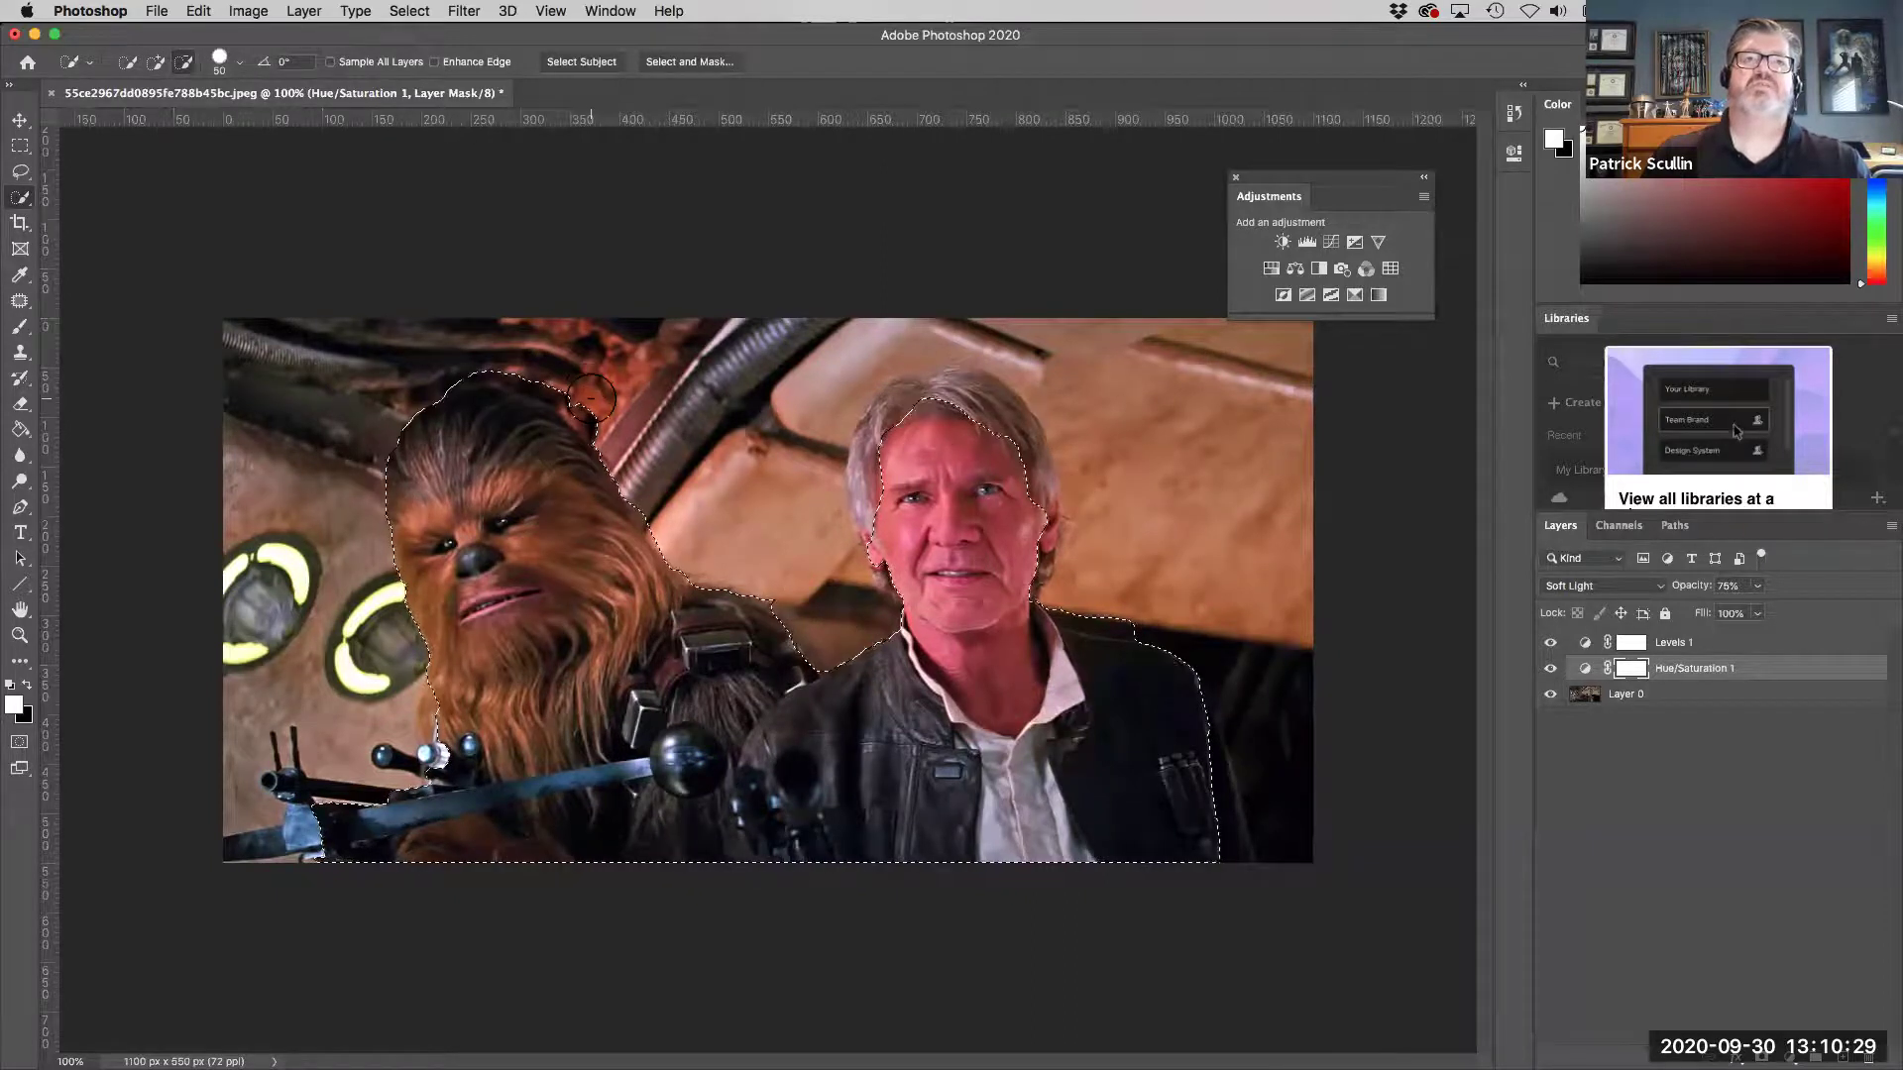
pyautogui.moveTo(595, 385)
pyautogui.mouseDown()
pyautogui.moveTo(491, 381)
pyautogui.moveTo(460, 341)
pyautogui.mouseUp()
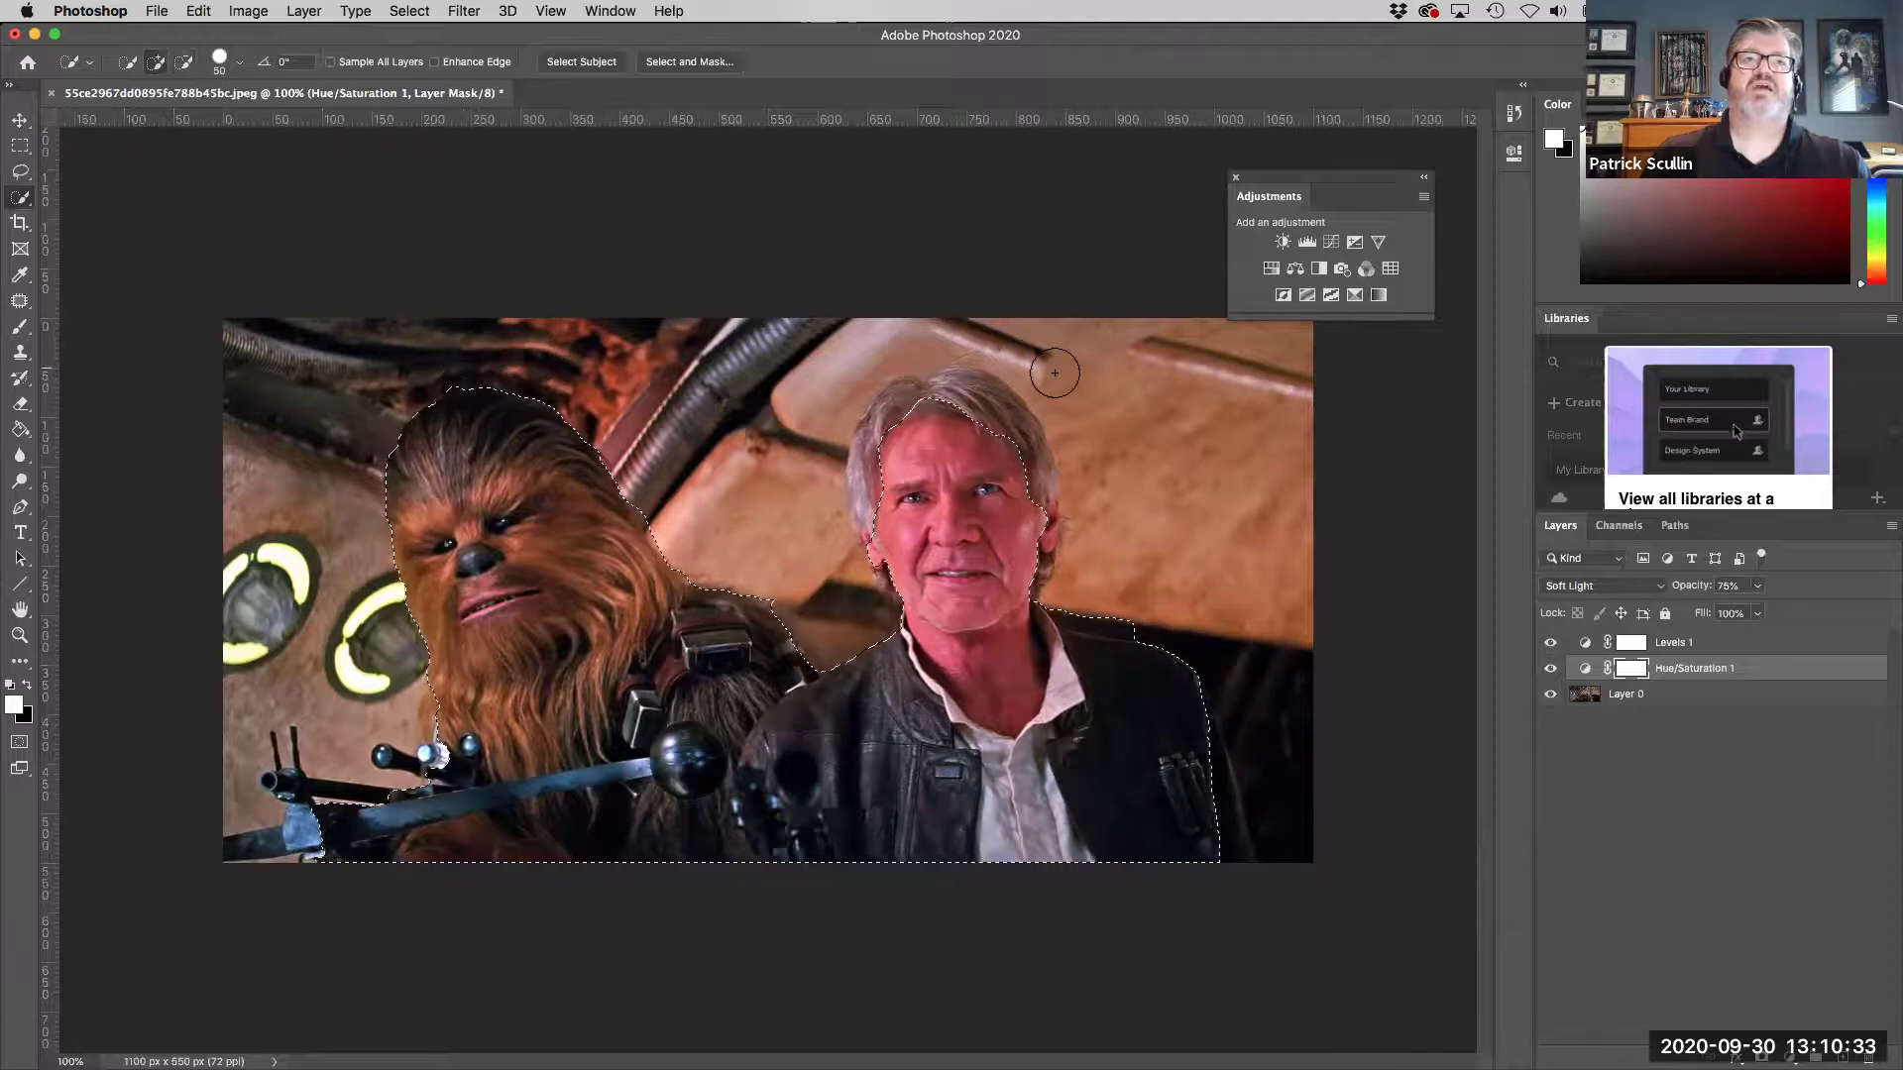
pyautogui.moveTo(888, 453)
pyautogui.mouseDown()
pyautogui.moveTo(910, 438)
pyautogui.moveTo(1036, 492)
pyautogui.moveTo(948, 410)
pyautogui.moveTo(974, 401)
pyautogui.moveTo(869, 468)
pyautogui.moveTo(942, 491)
pyautogui.mouseUp()
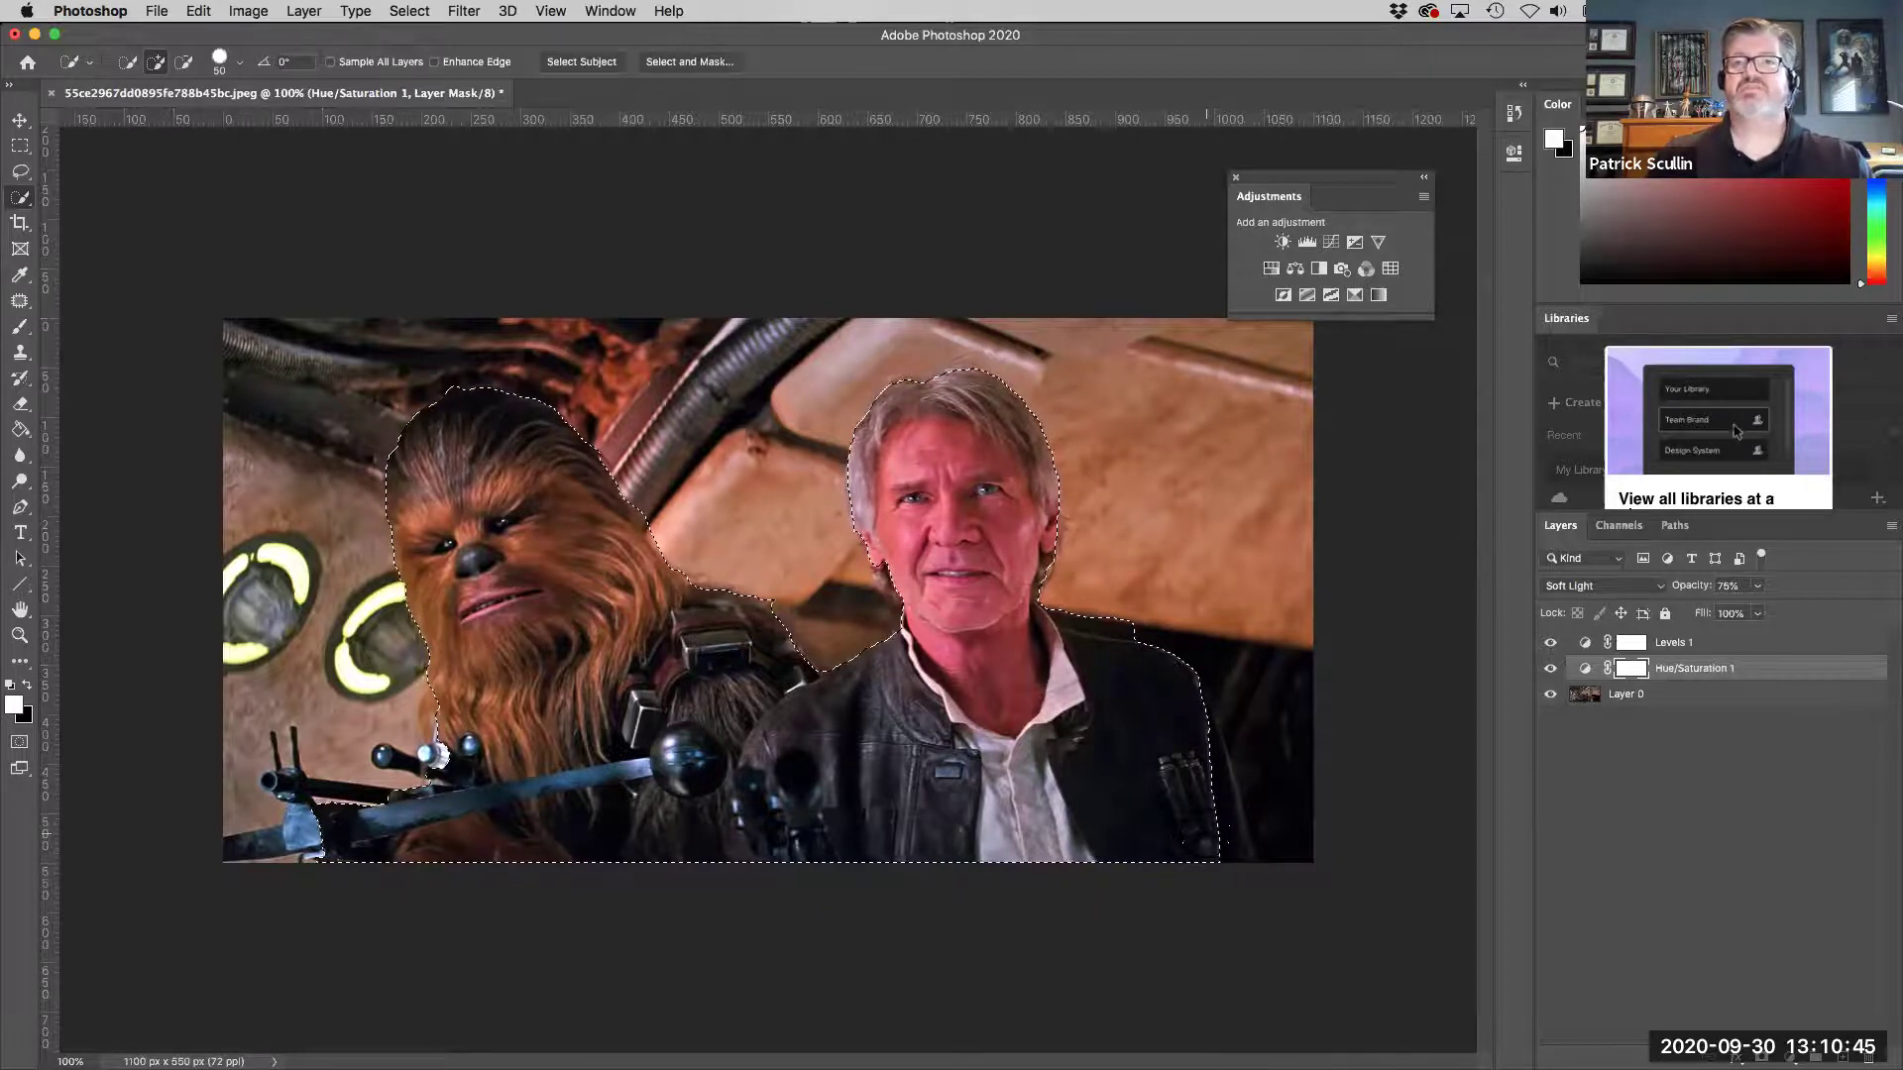
pyautogui.click(1247, 833)
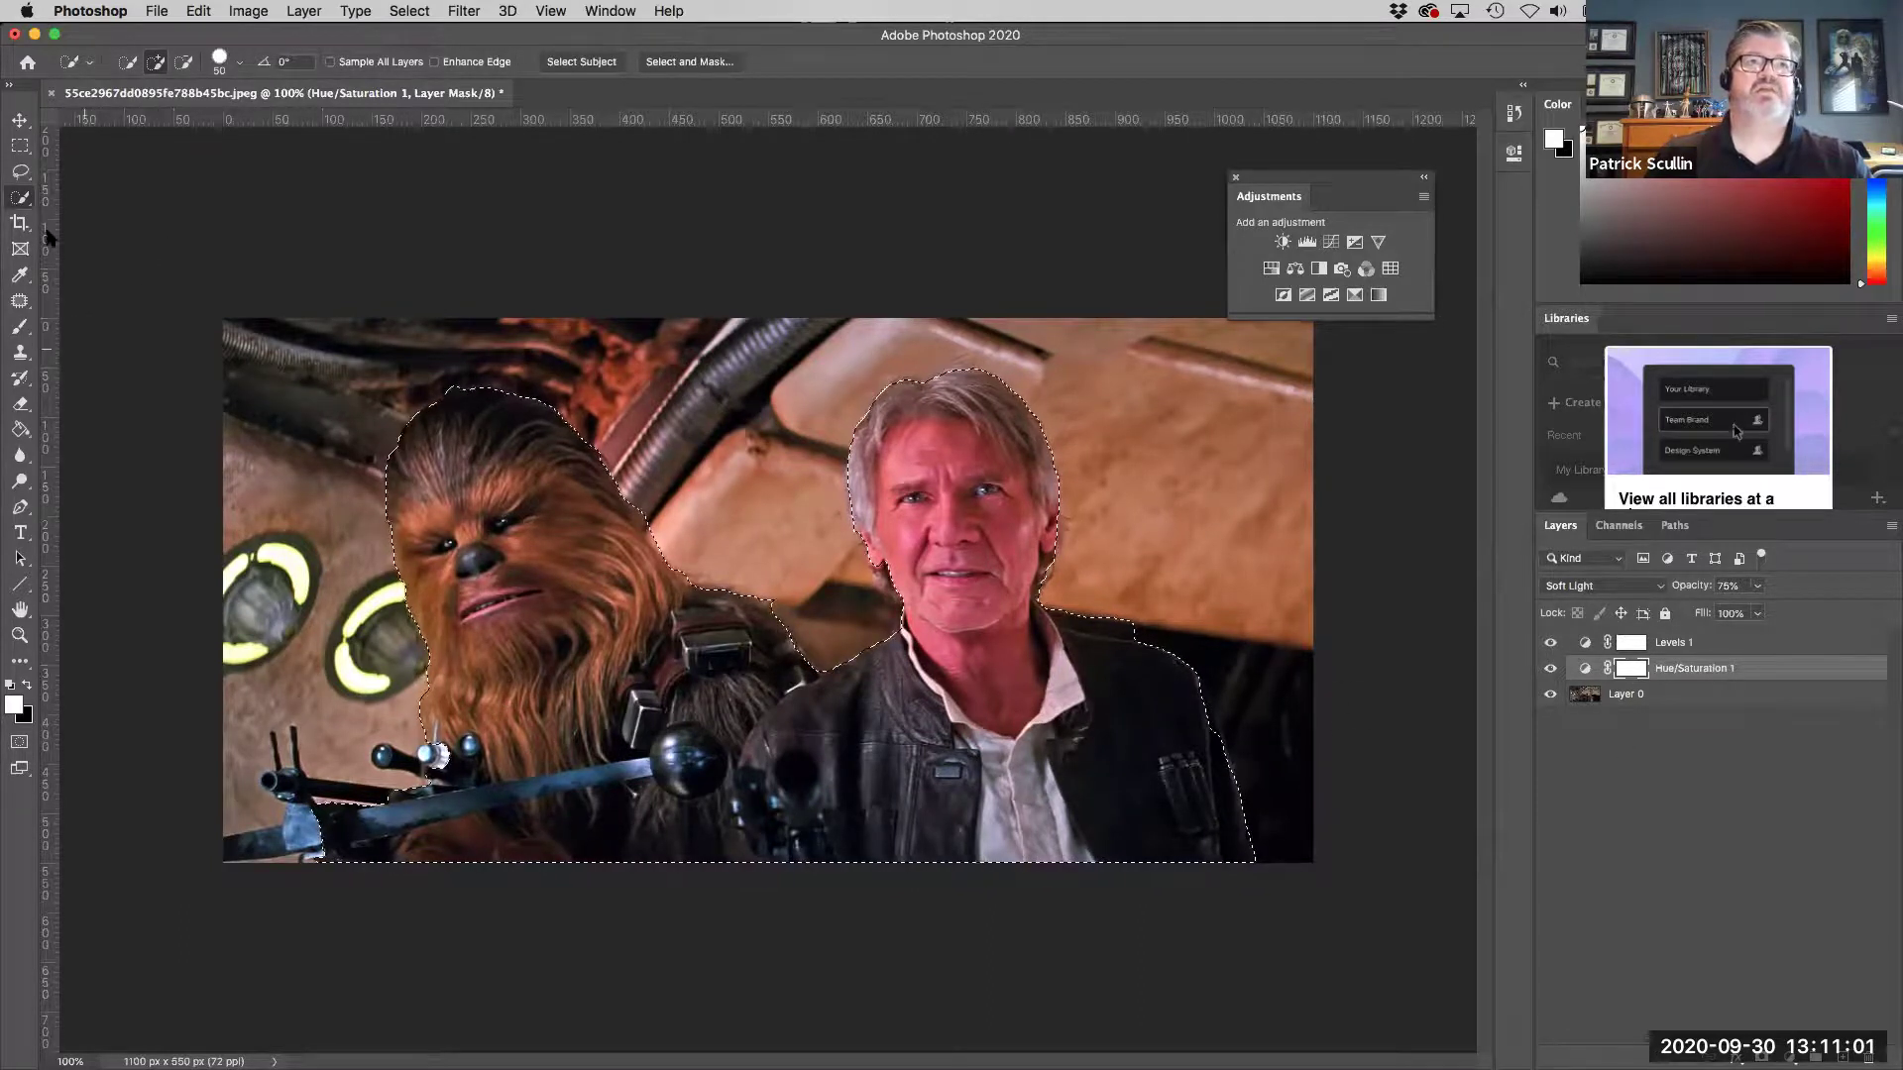
# Fill the selected Hue/Saturation mask area with black, then deselect.
pyautogui.click(198, 11)
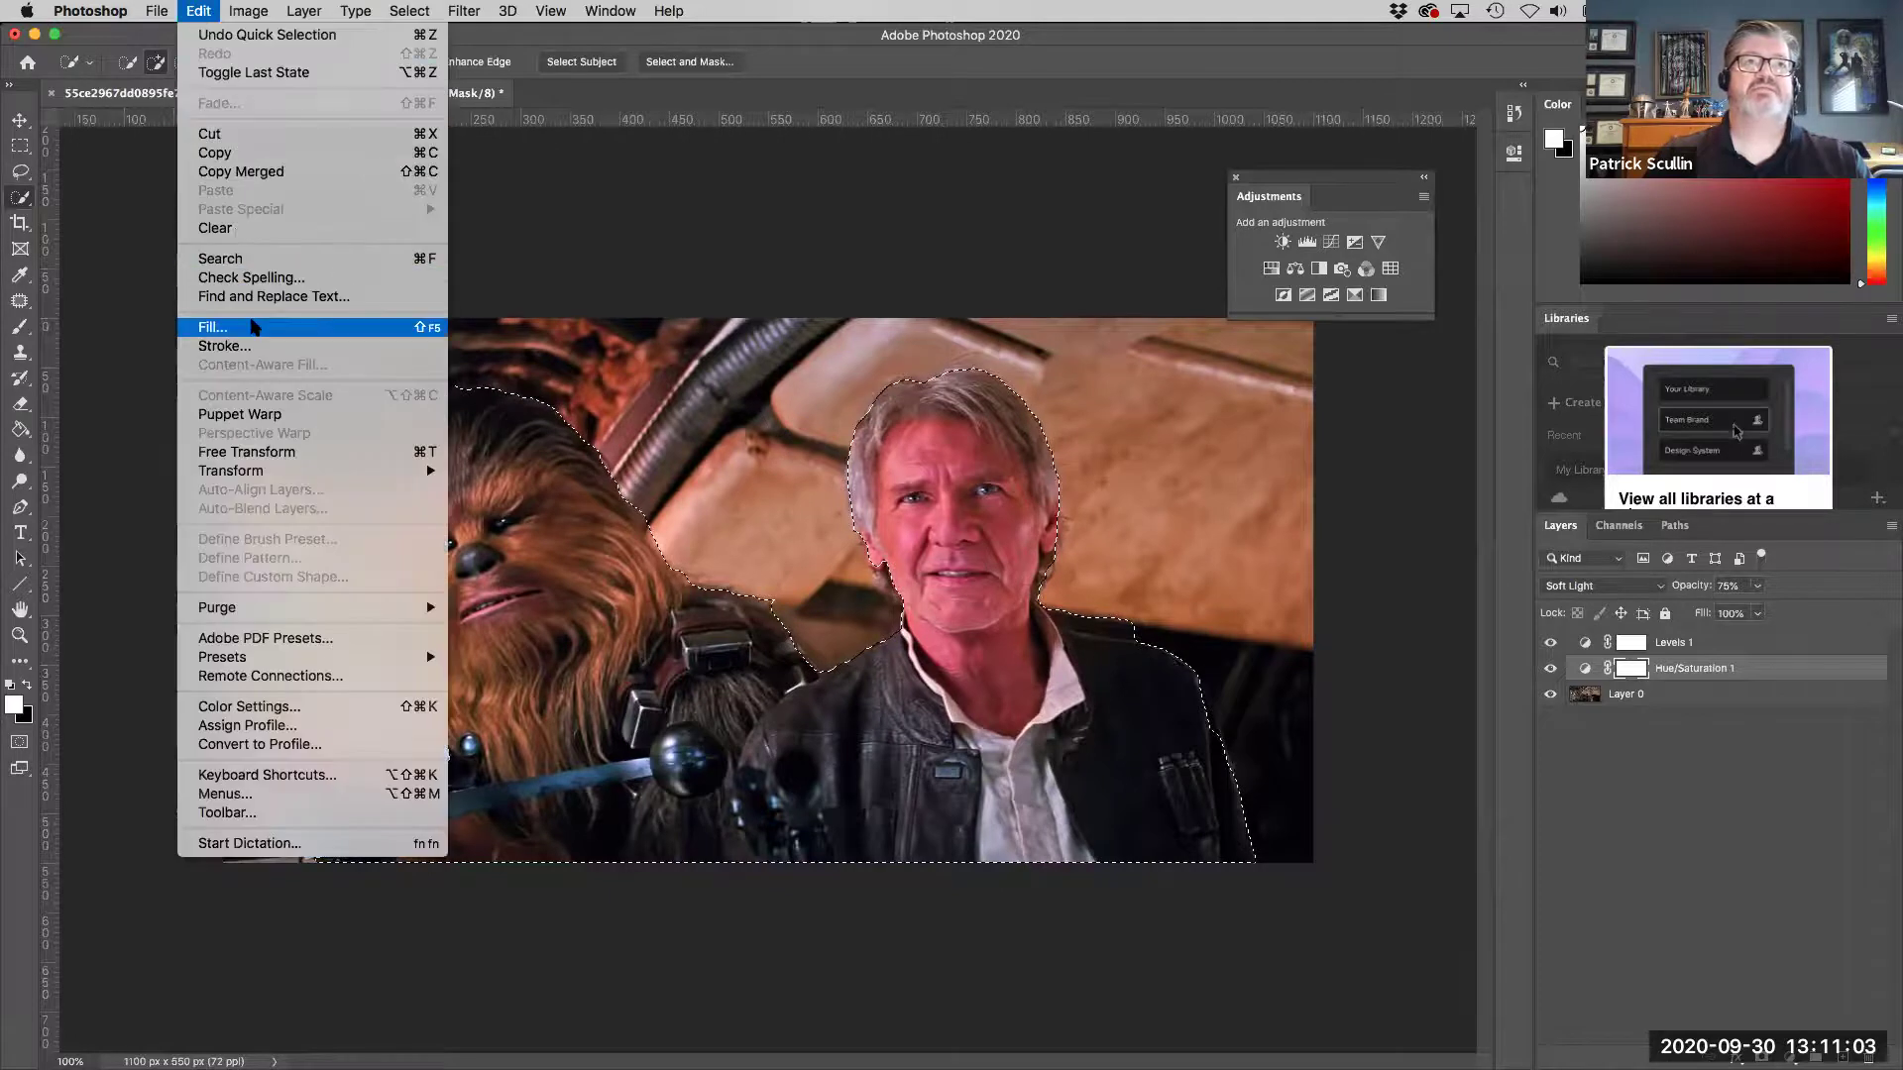
pyautogui.click(254, 325)
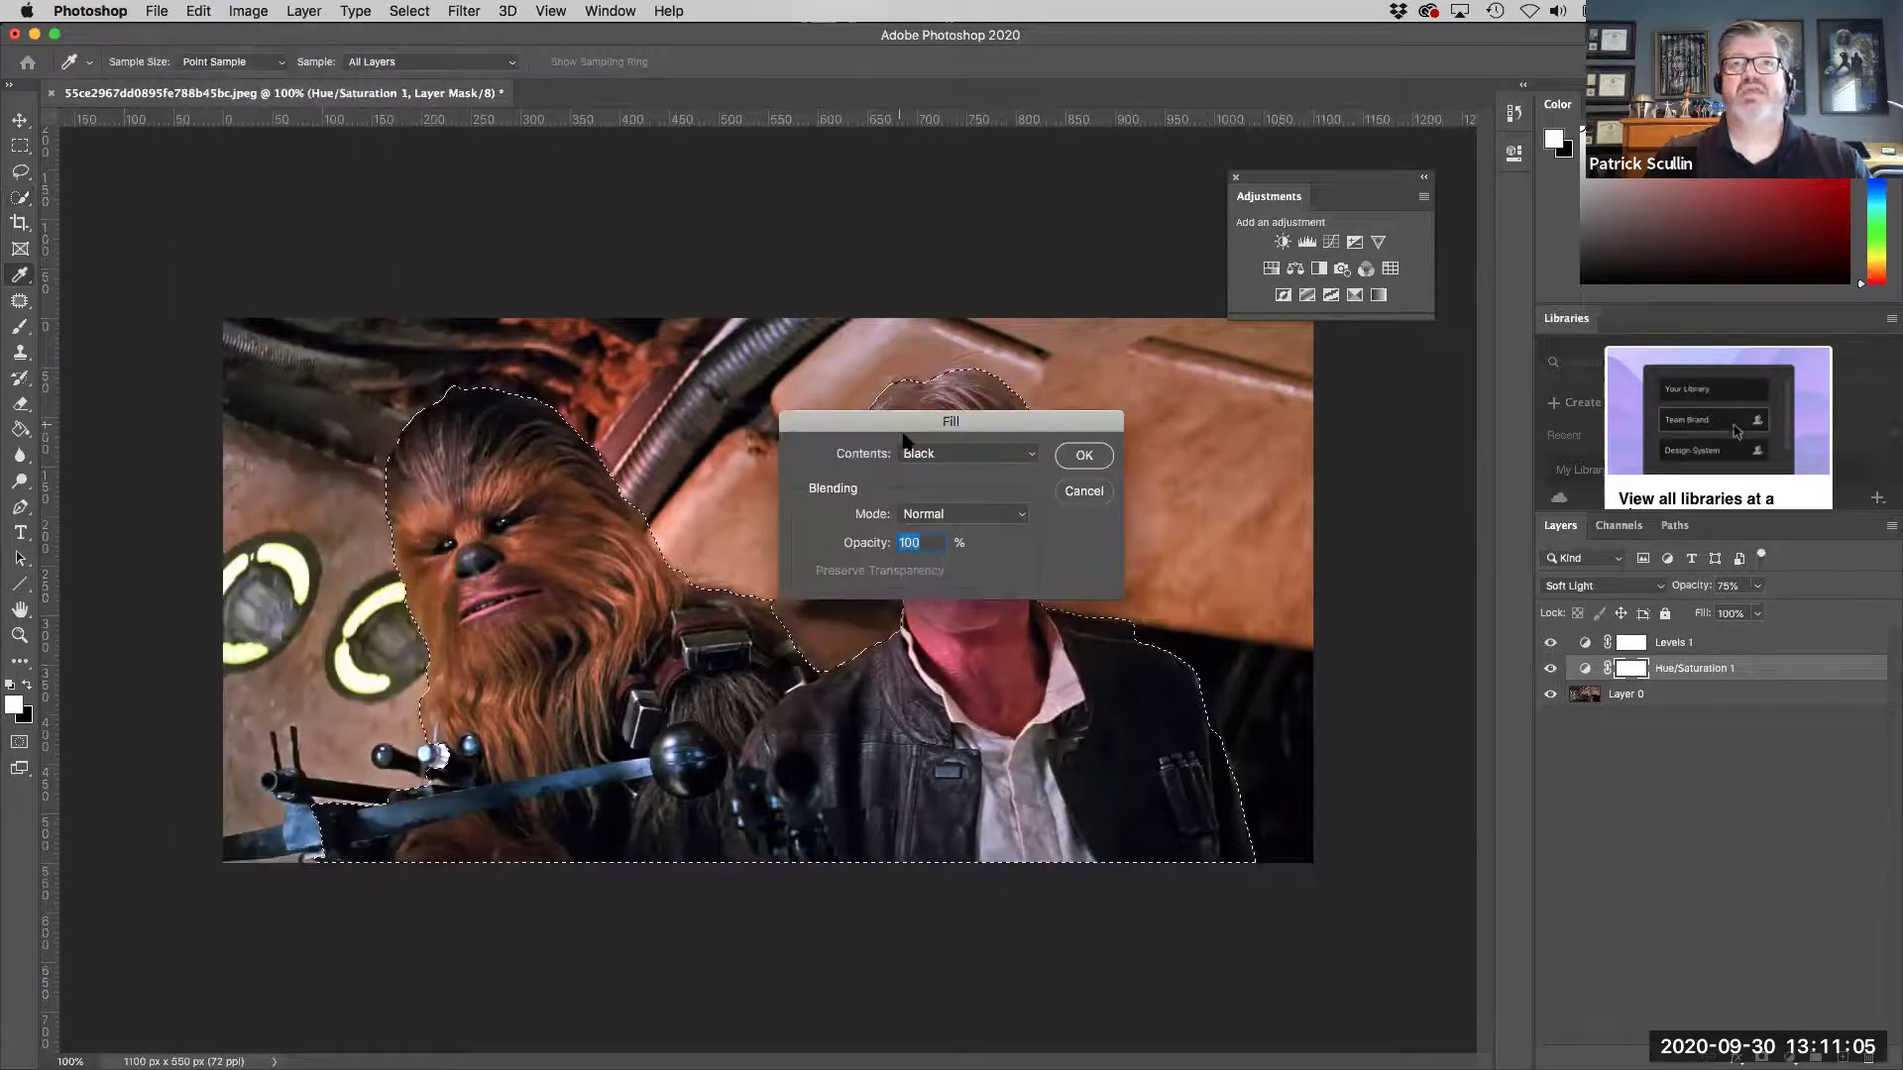
pyautogui.click(1084, 455)
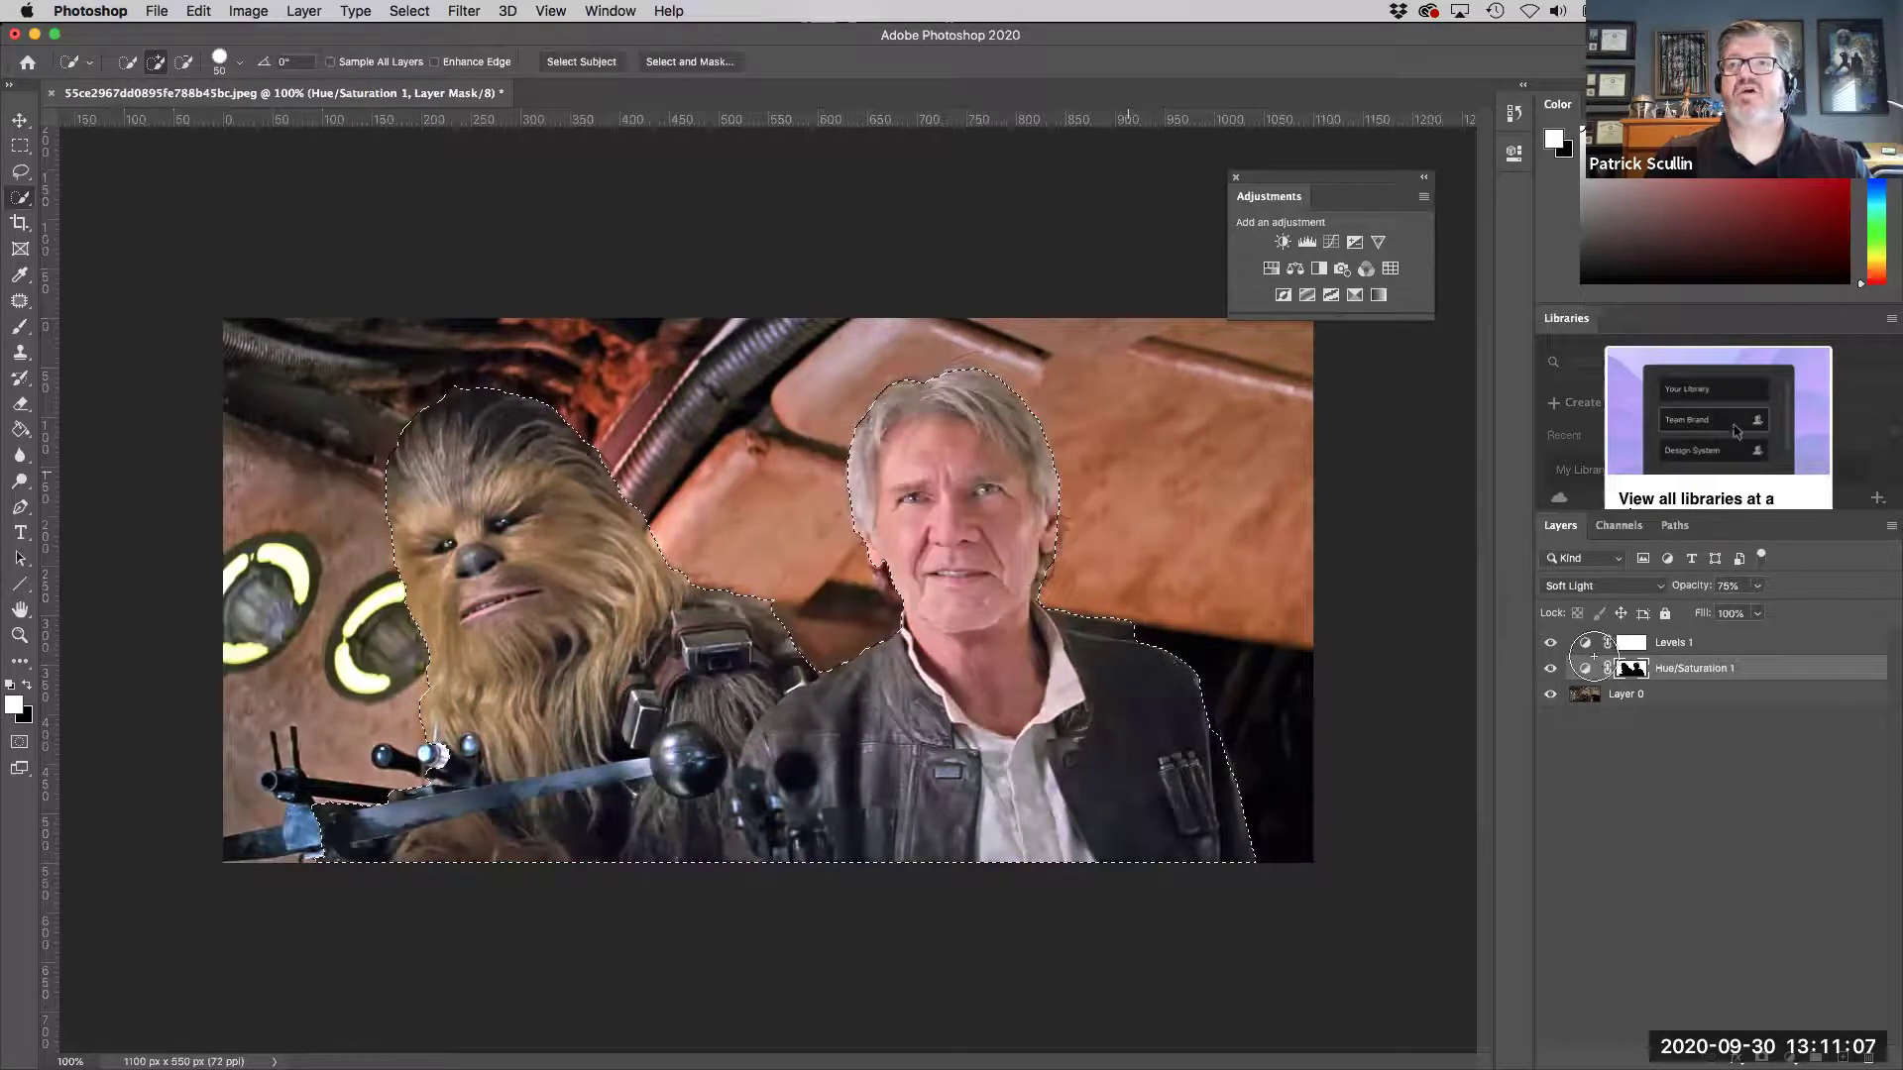
pyautogui.hotkey('ctrl', 'd')
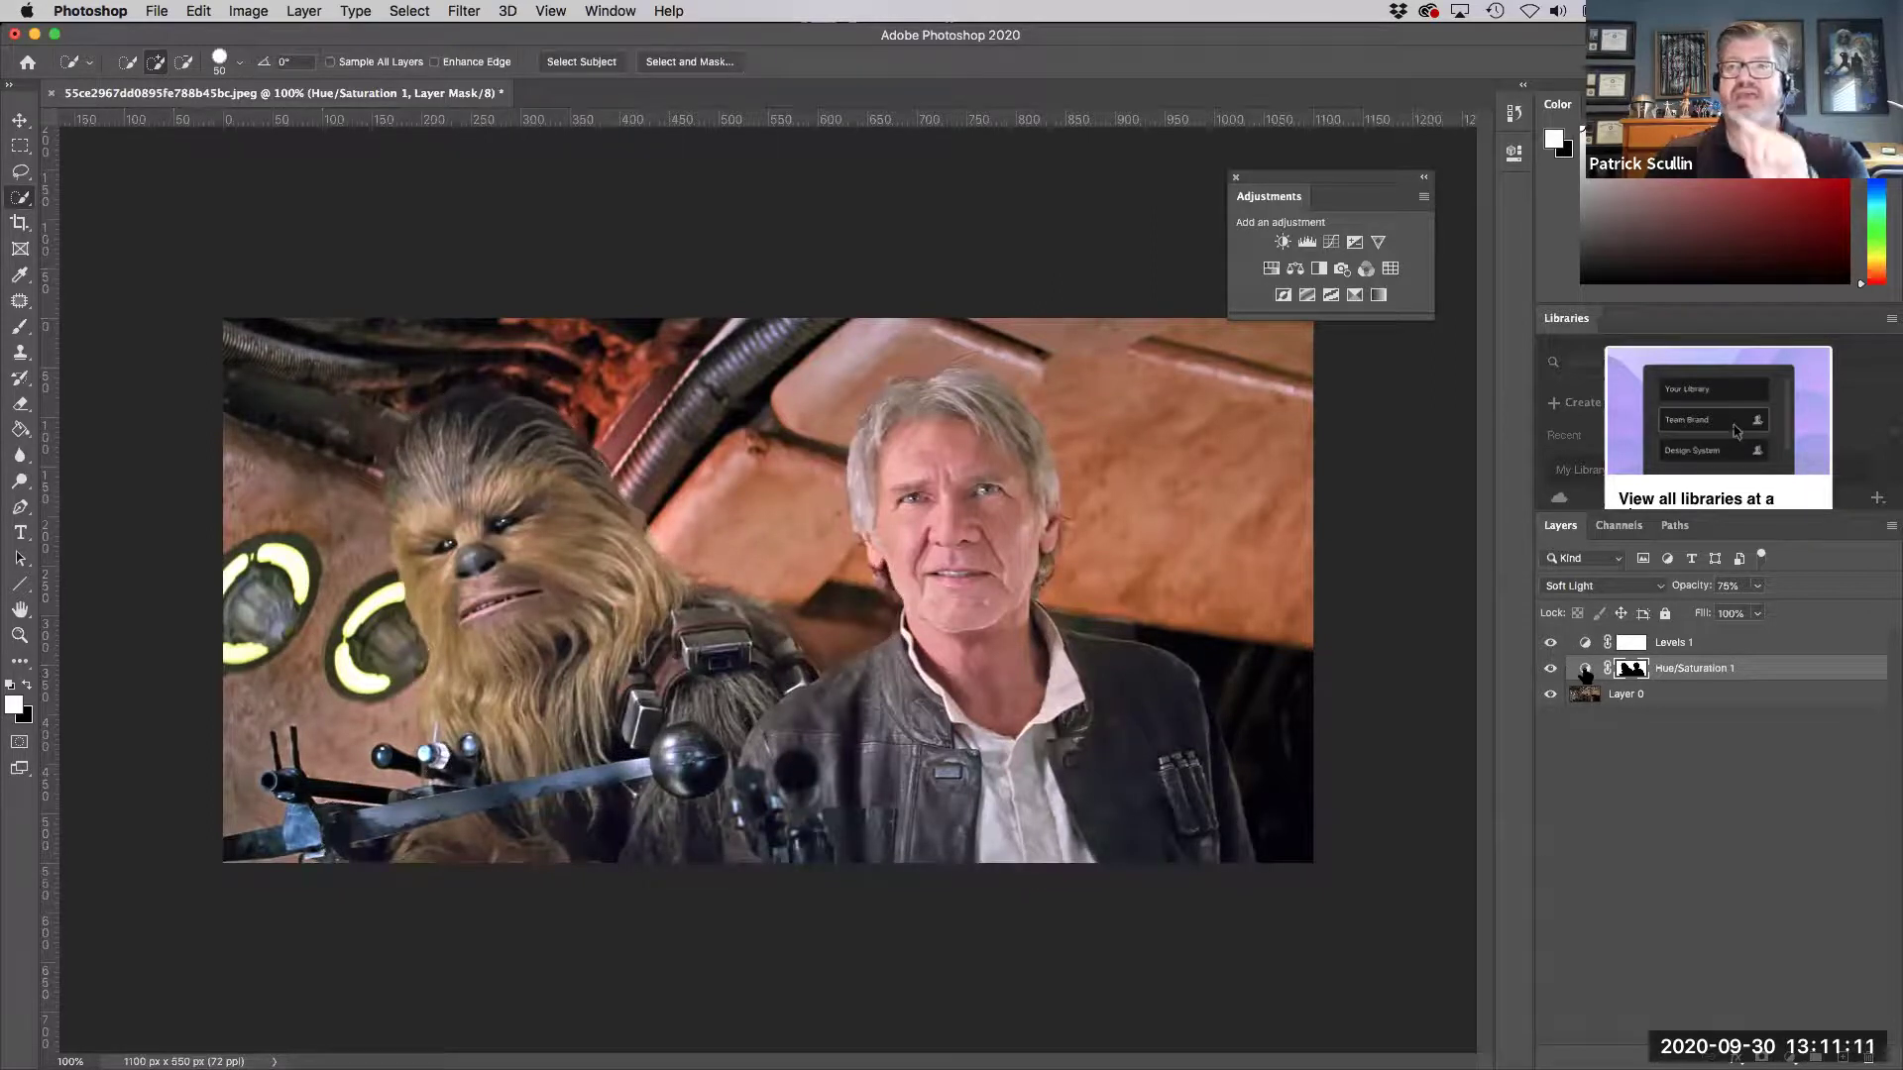
# Shift the Hue/Saturation hue to tint the cockpit pinkish-purple, with saturation +86.
pyautogui.click(1584, 669)
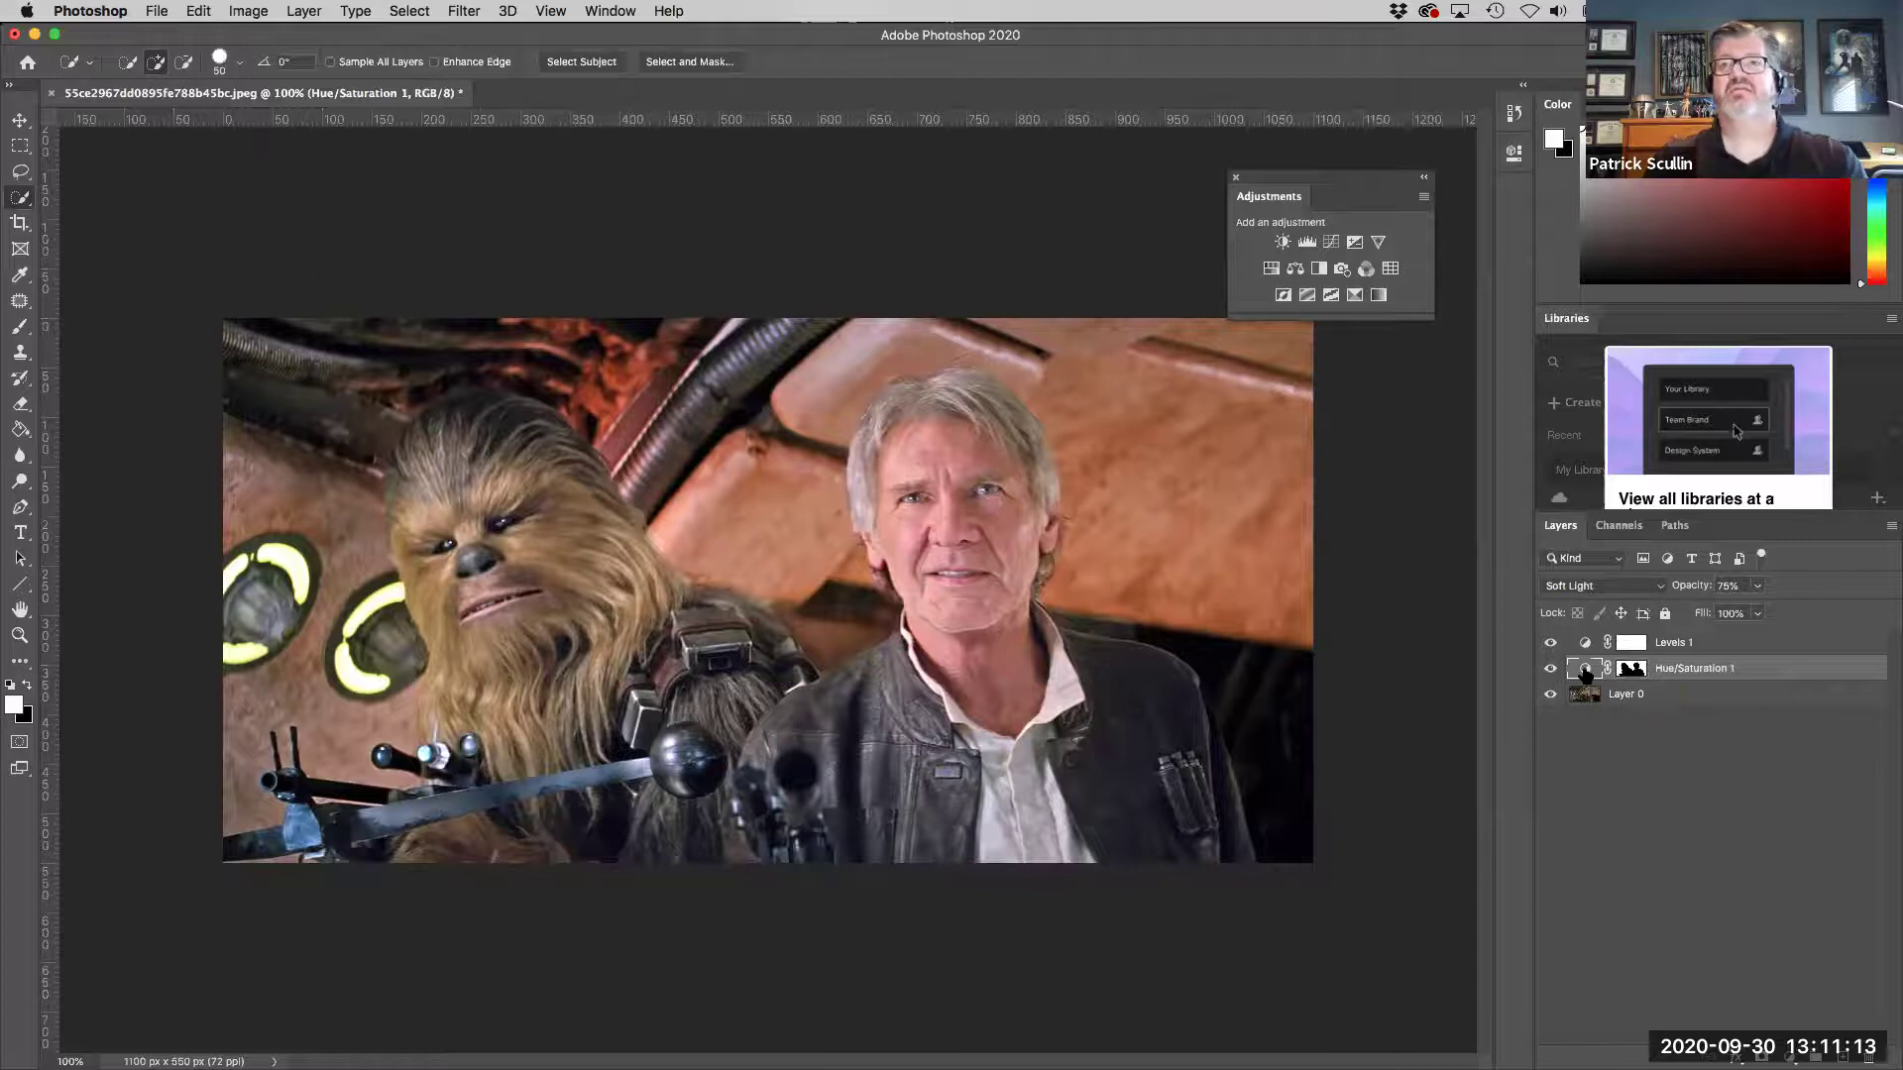
pyautogui.doubleClick(1583, 668)
pyautogui.moveTo(1339, 293); pyautogui.dragTo(1366, 285)
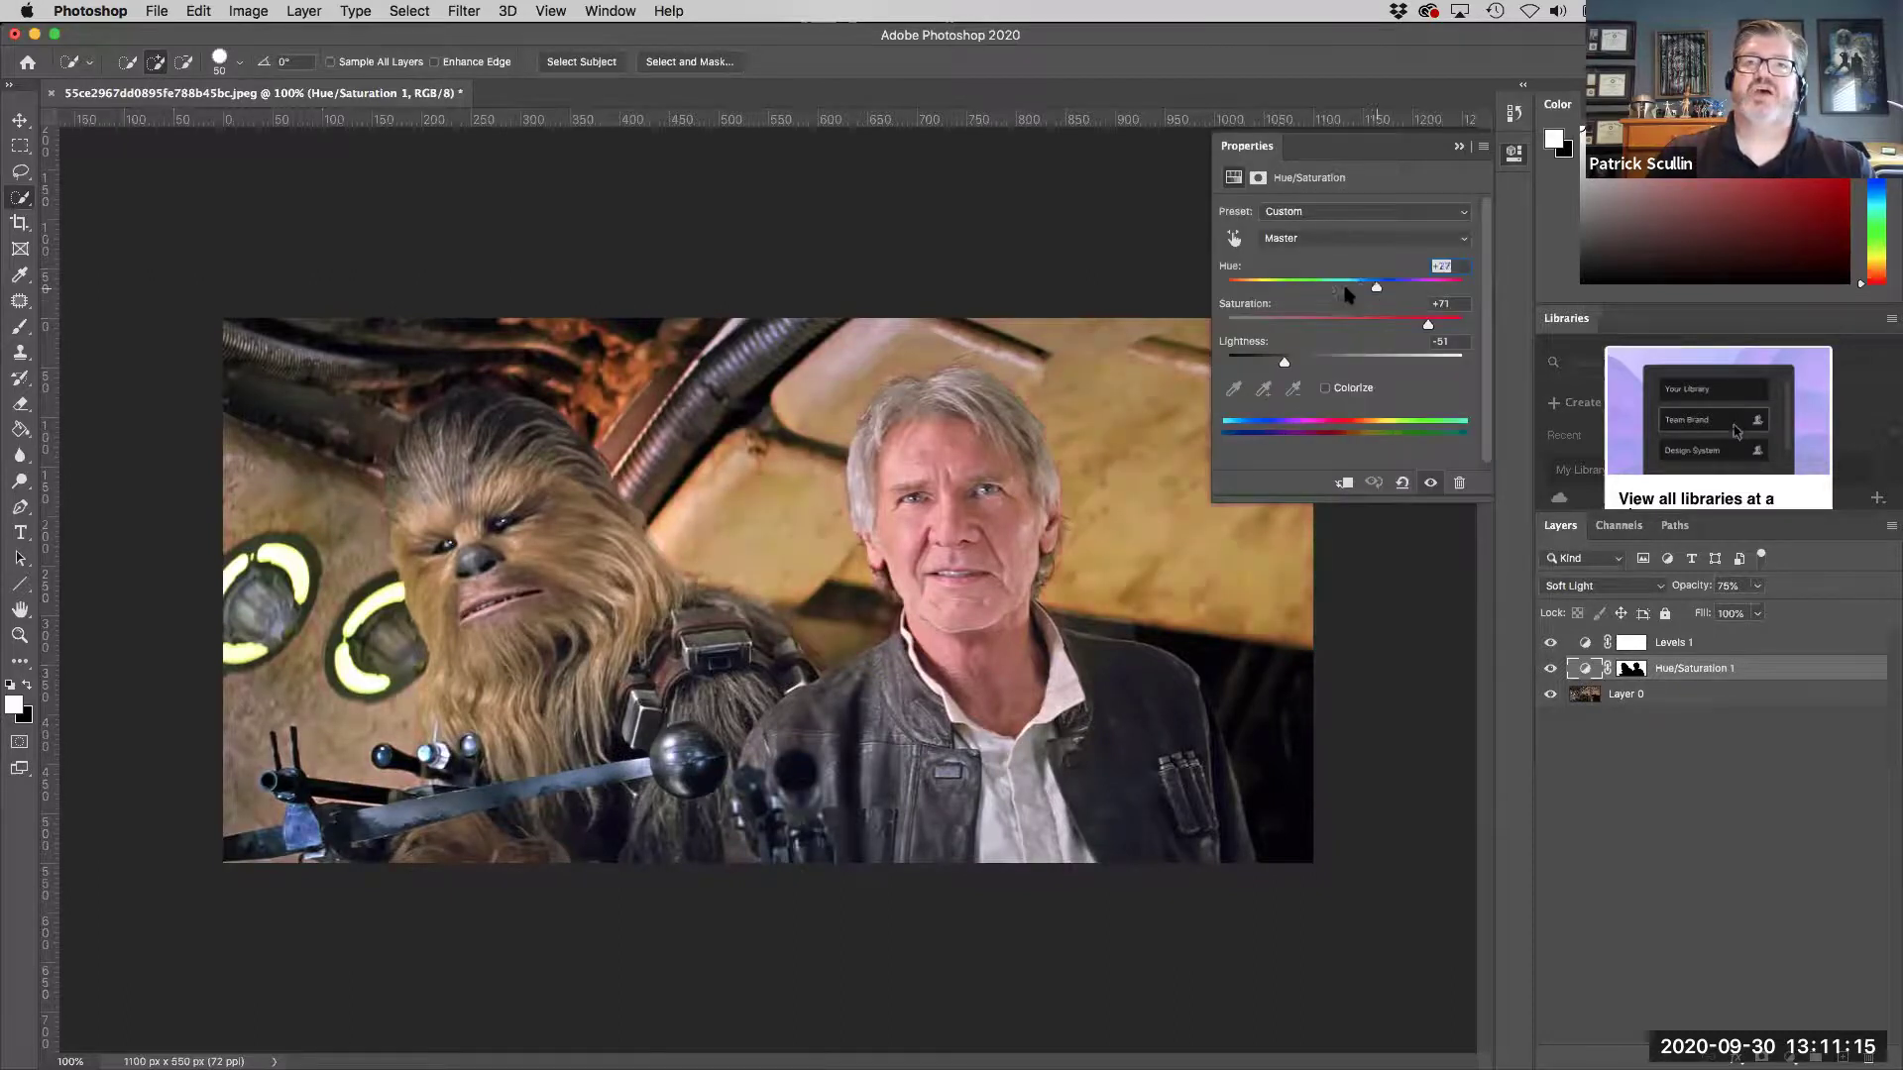
pyautogui.moveTo(1254, 302); pyautogui.dragTo(1234, 304)
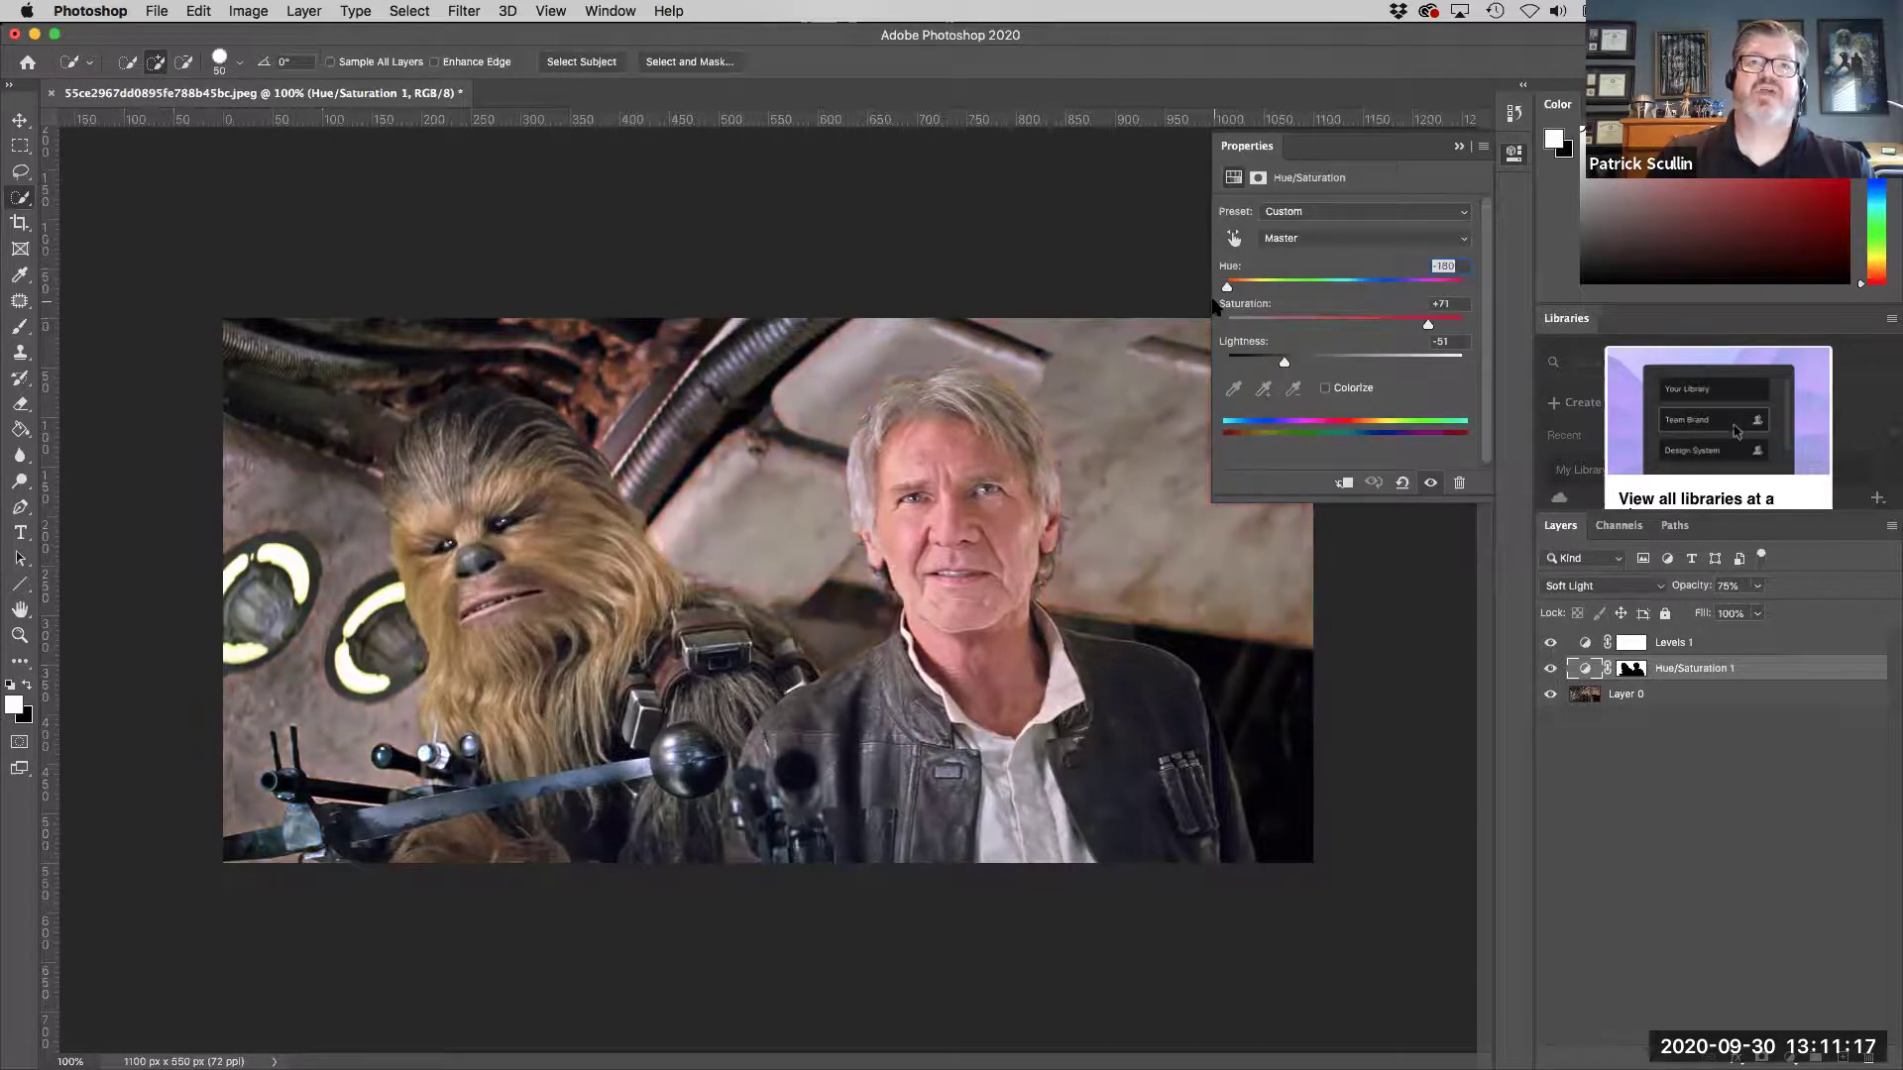
pyautogui.moveTo(1429, 325); pyautogui.dragTo(1447, 326)
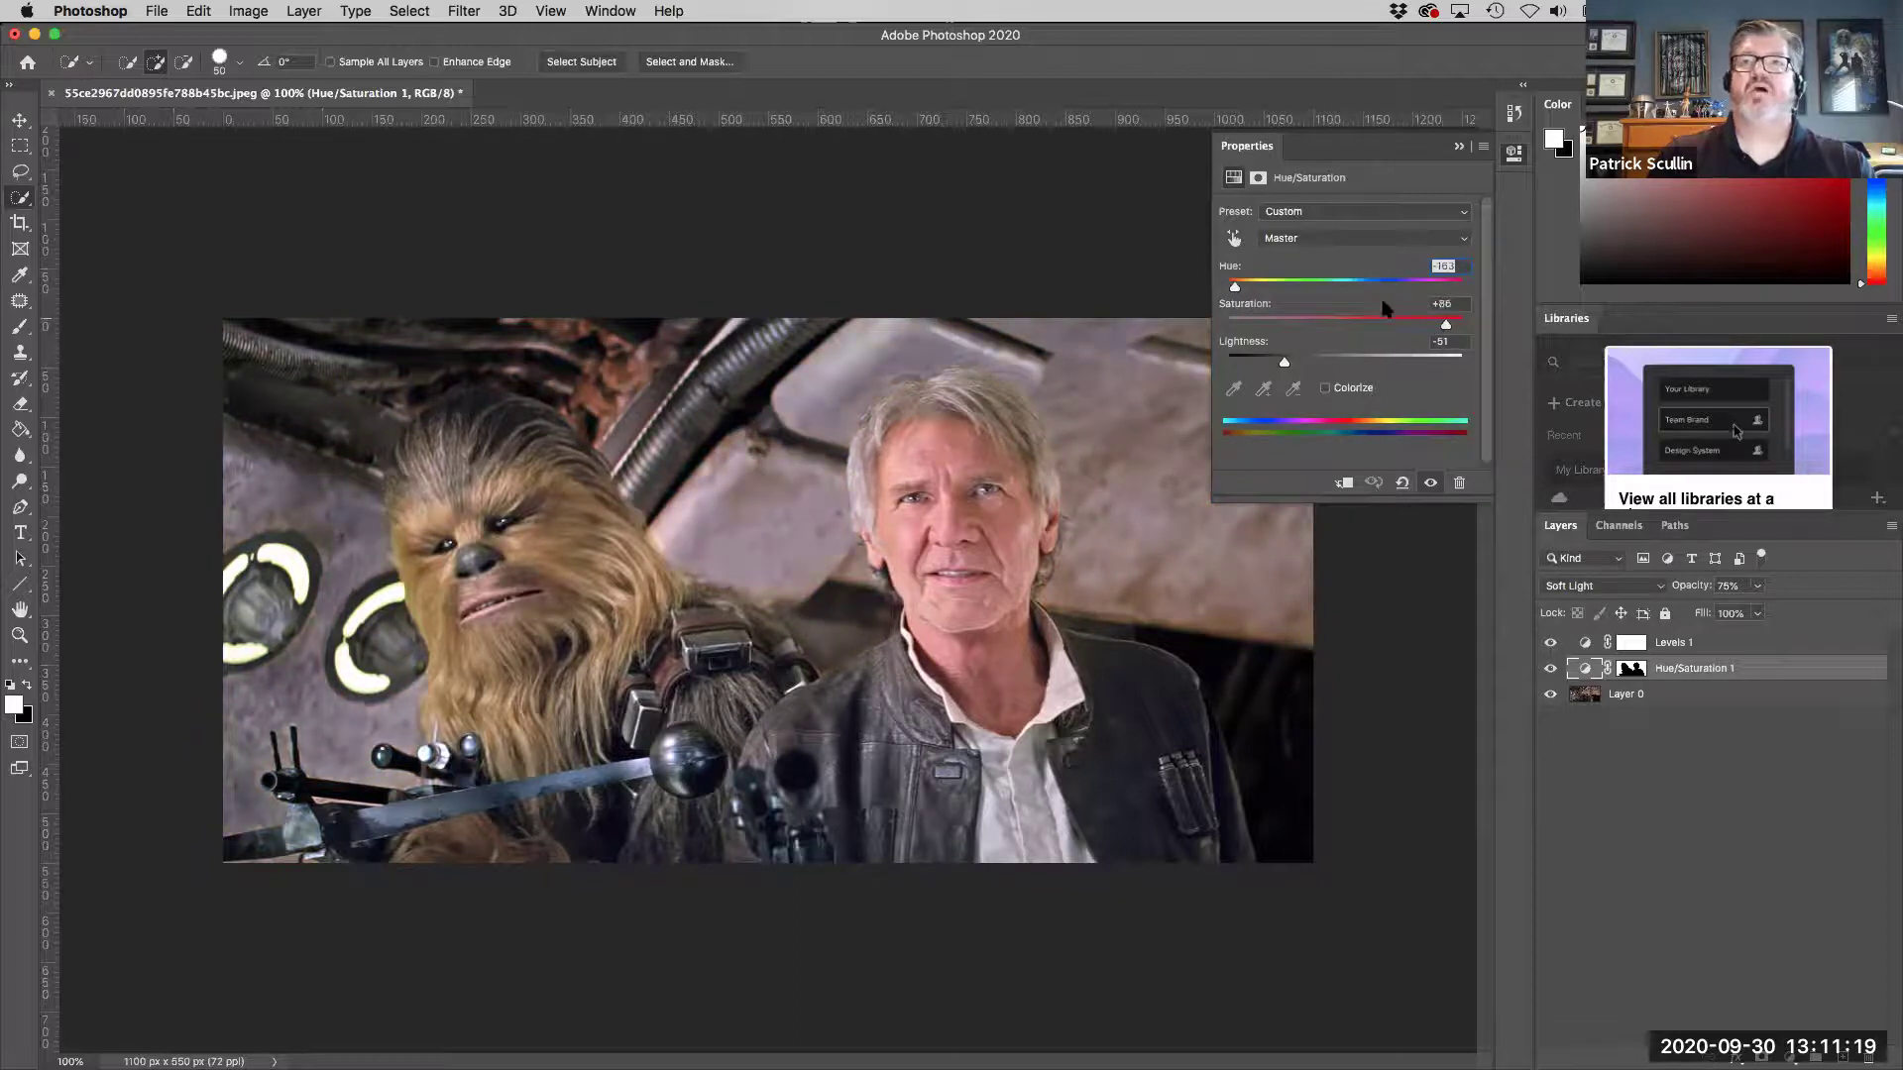
pyautogui.moveTo(1241, 290); pyautogui.dragTo(1263, 288)
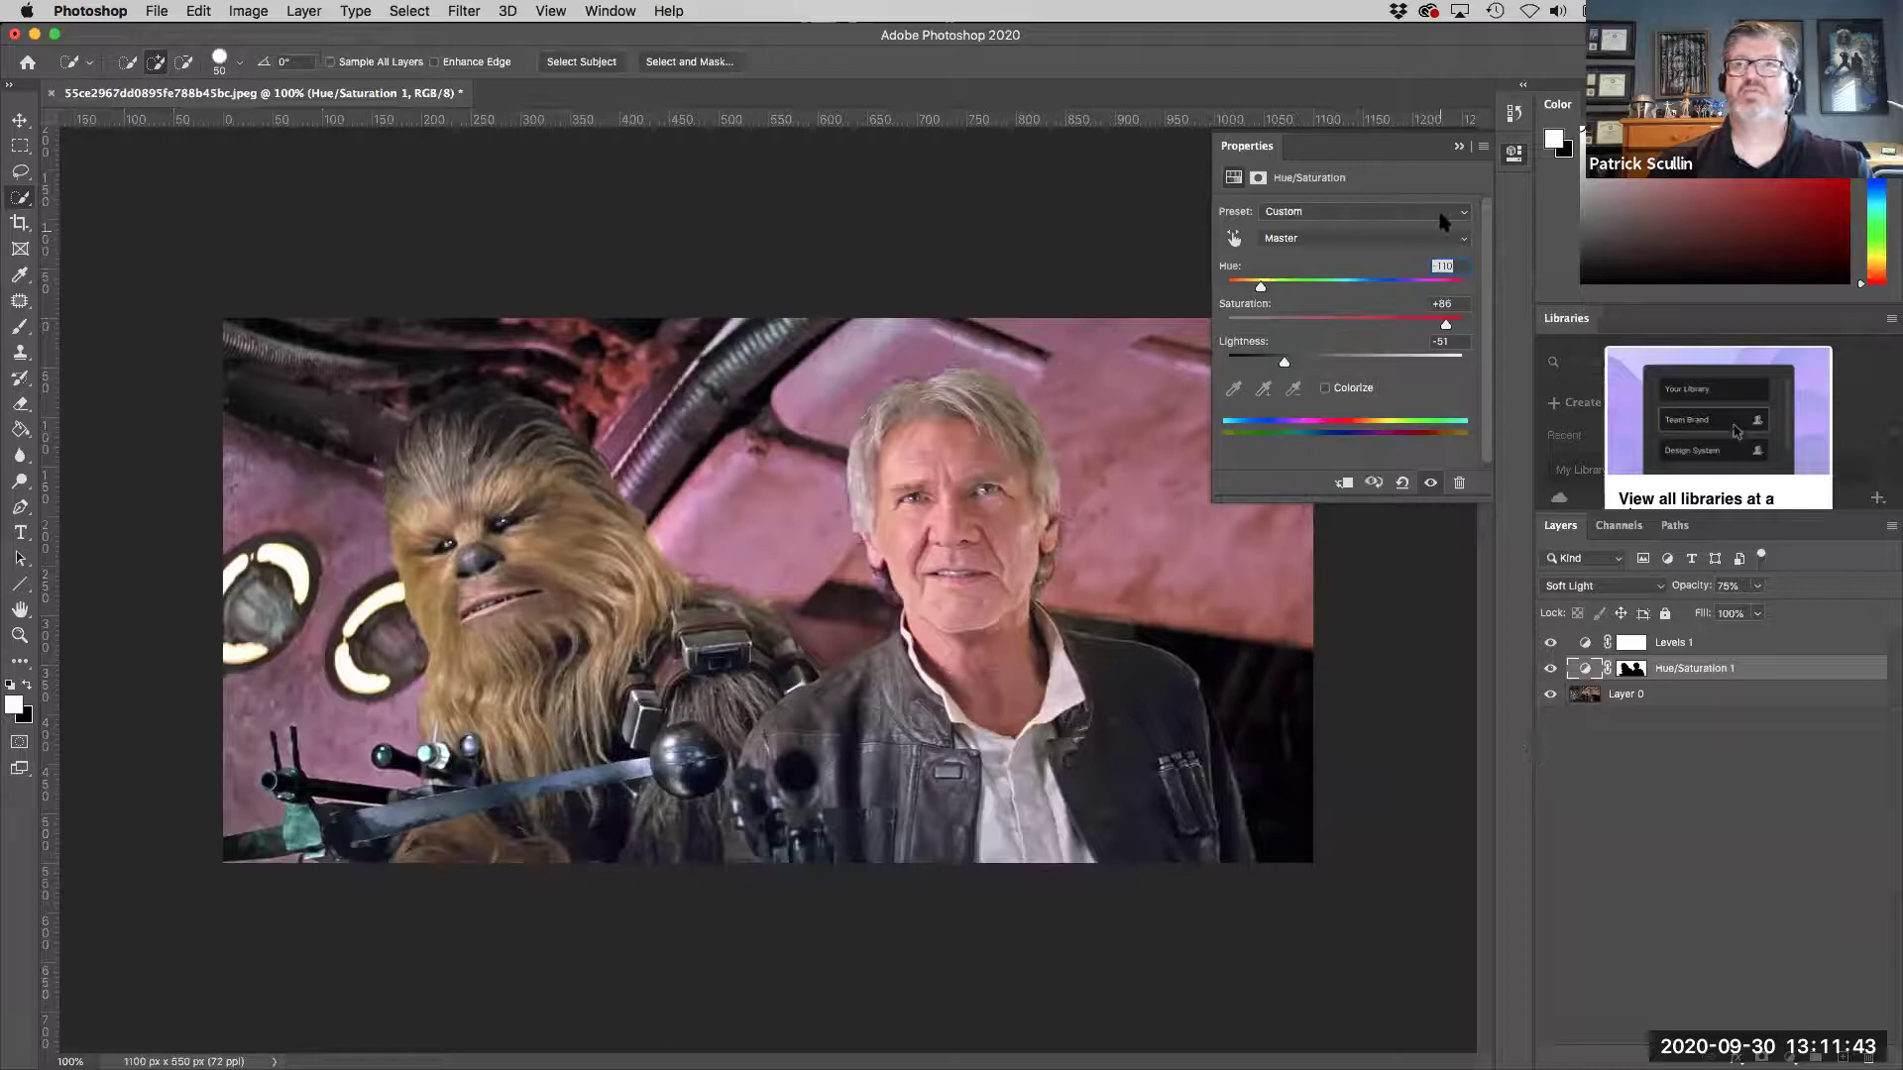
pyautogui.click(1459, 149)
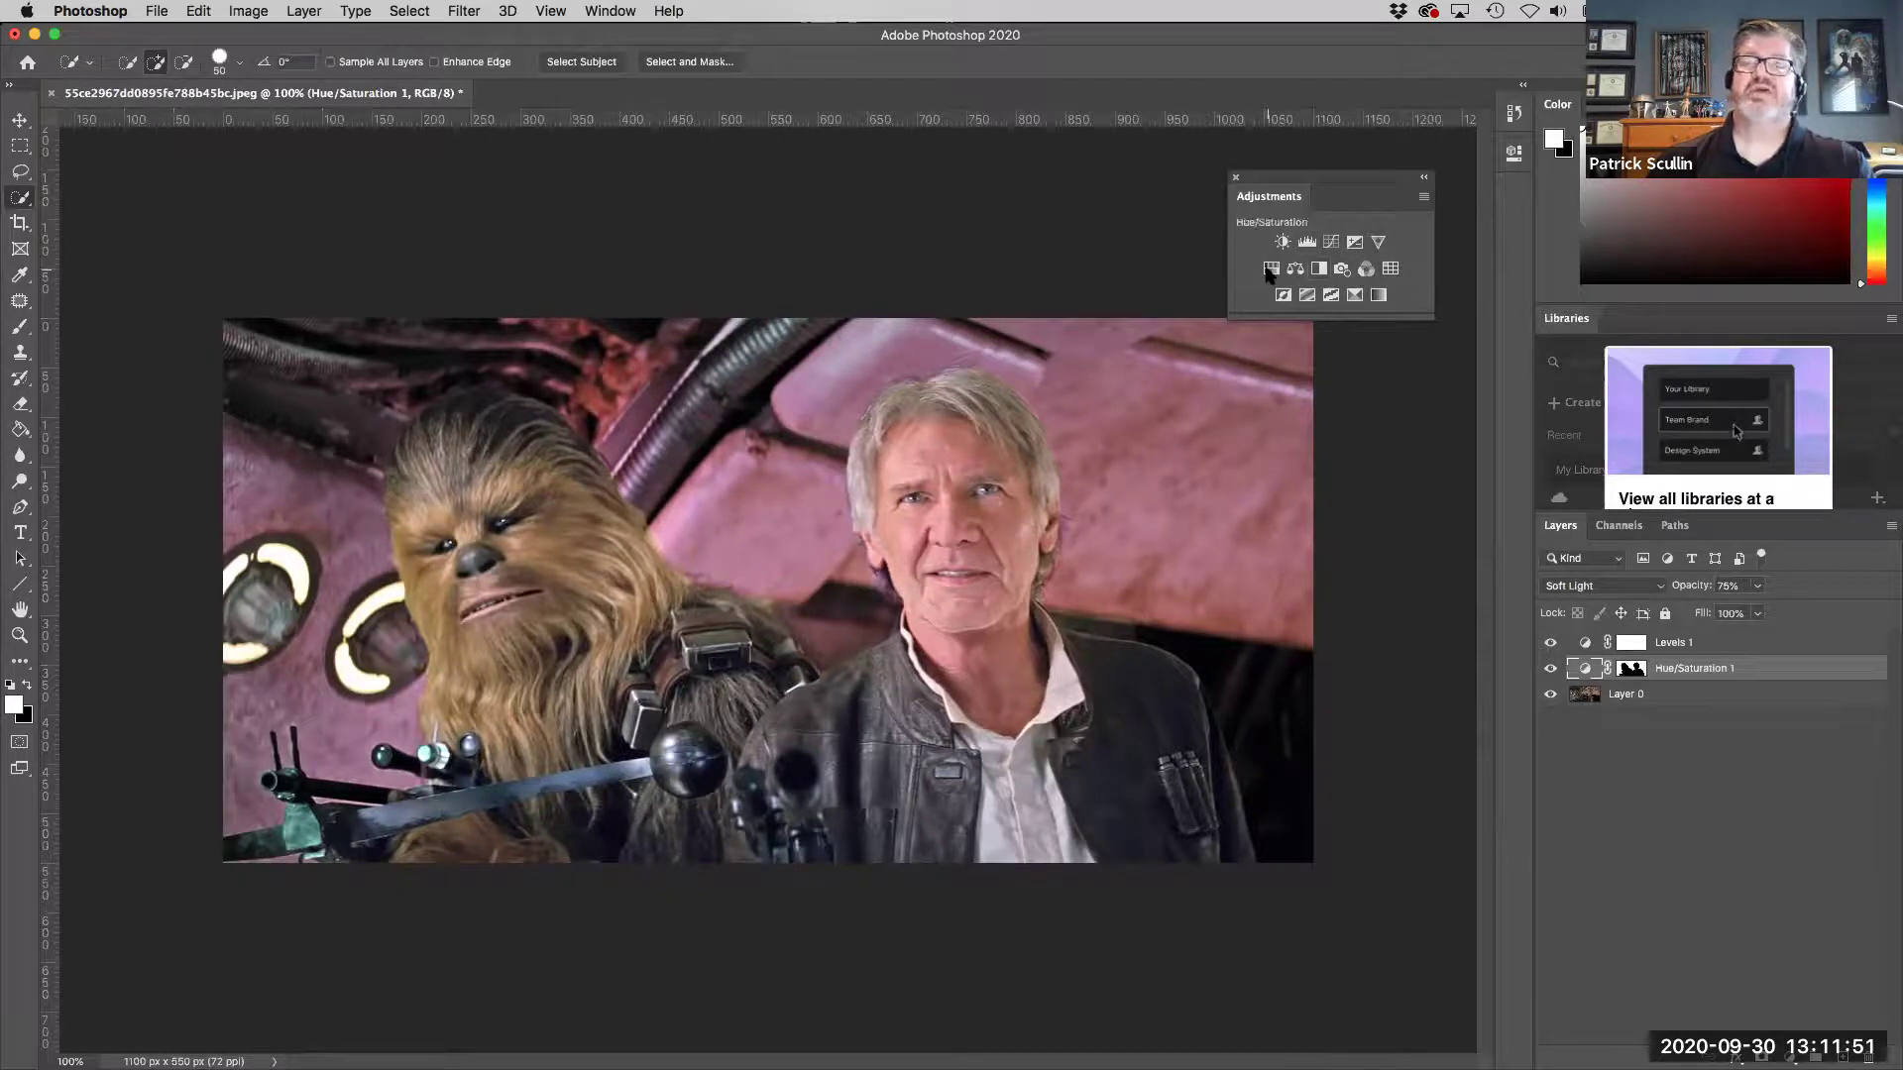
# Select the Levels 1 layer and glance at Image > Adjustments without choosing a command.
pyautogui.click(1724, 642)
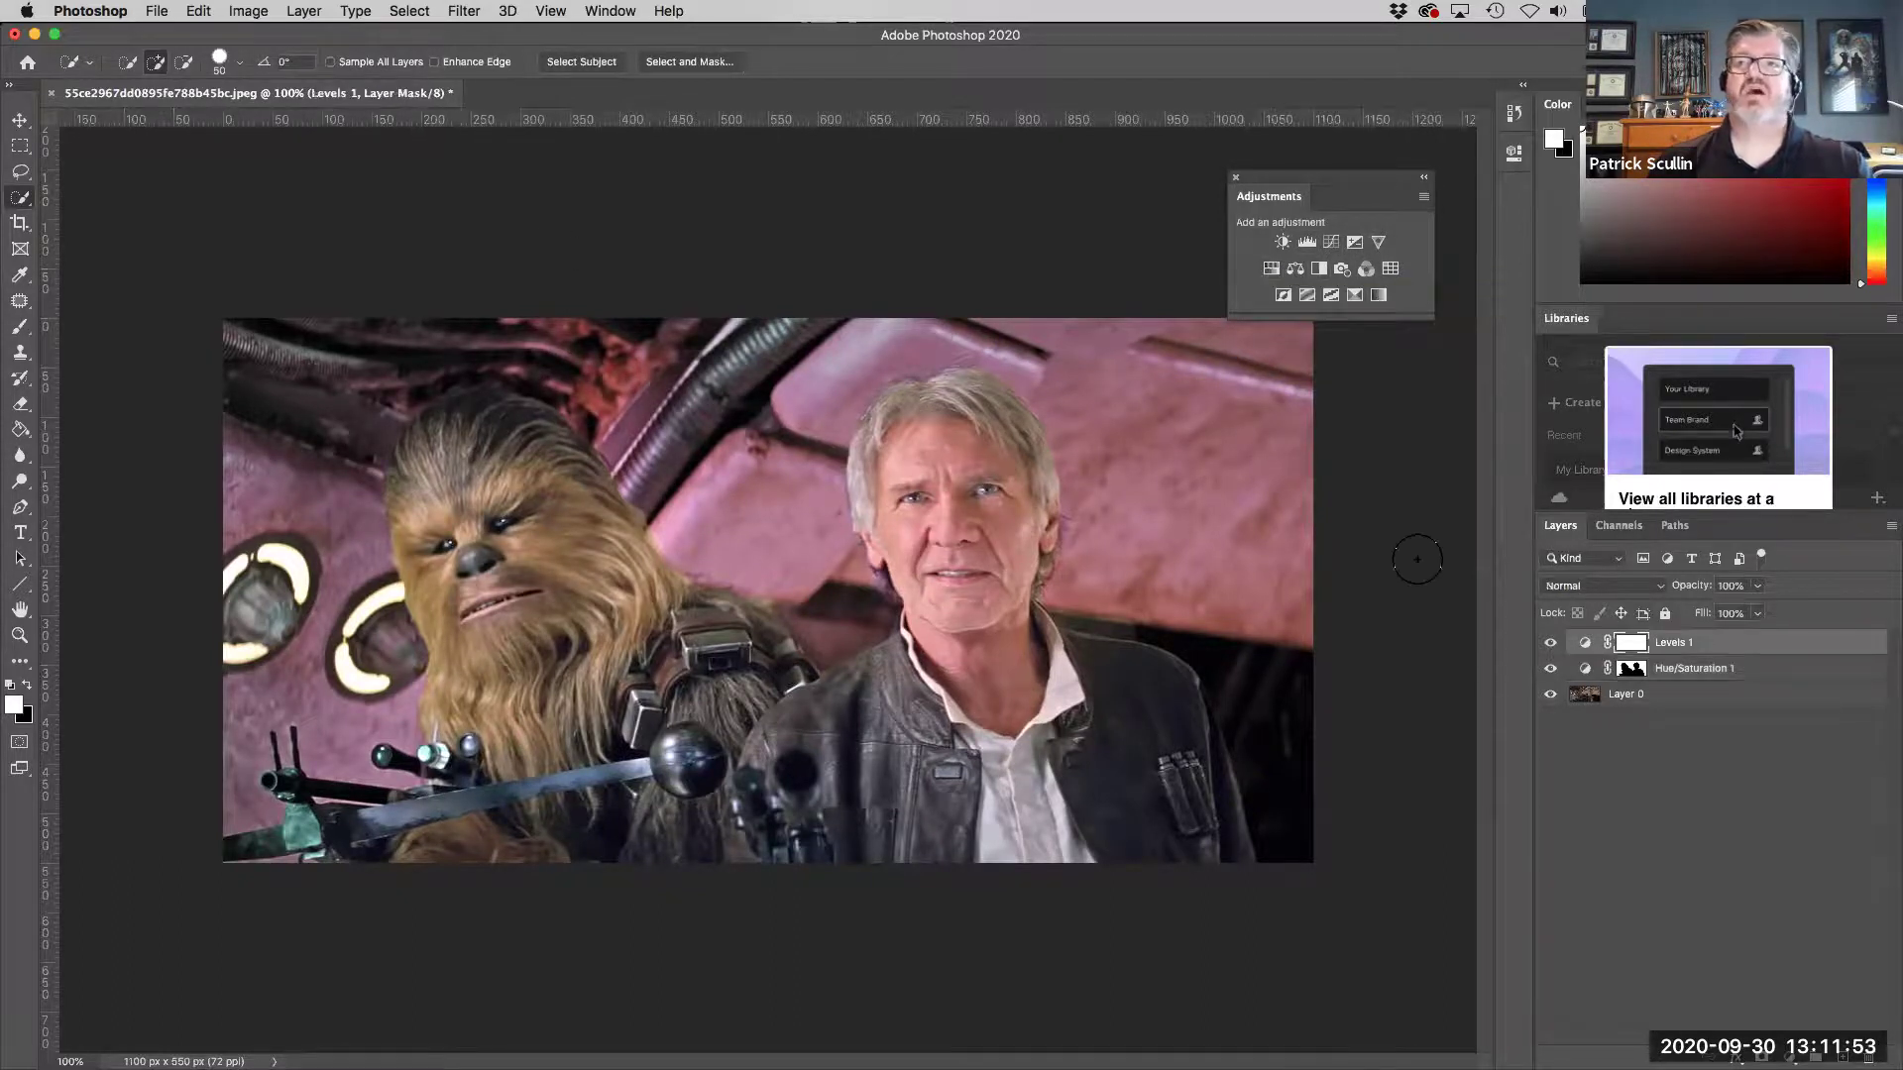
pyautogui.click(248, 11)
pyautogui.moveTo(281, 66)
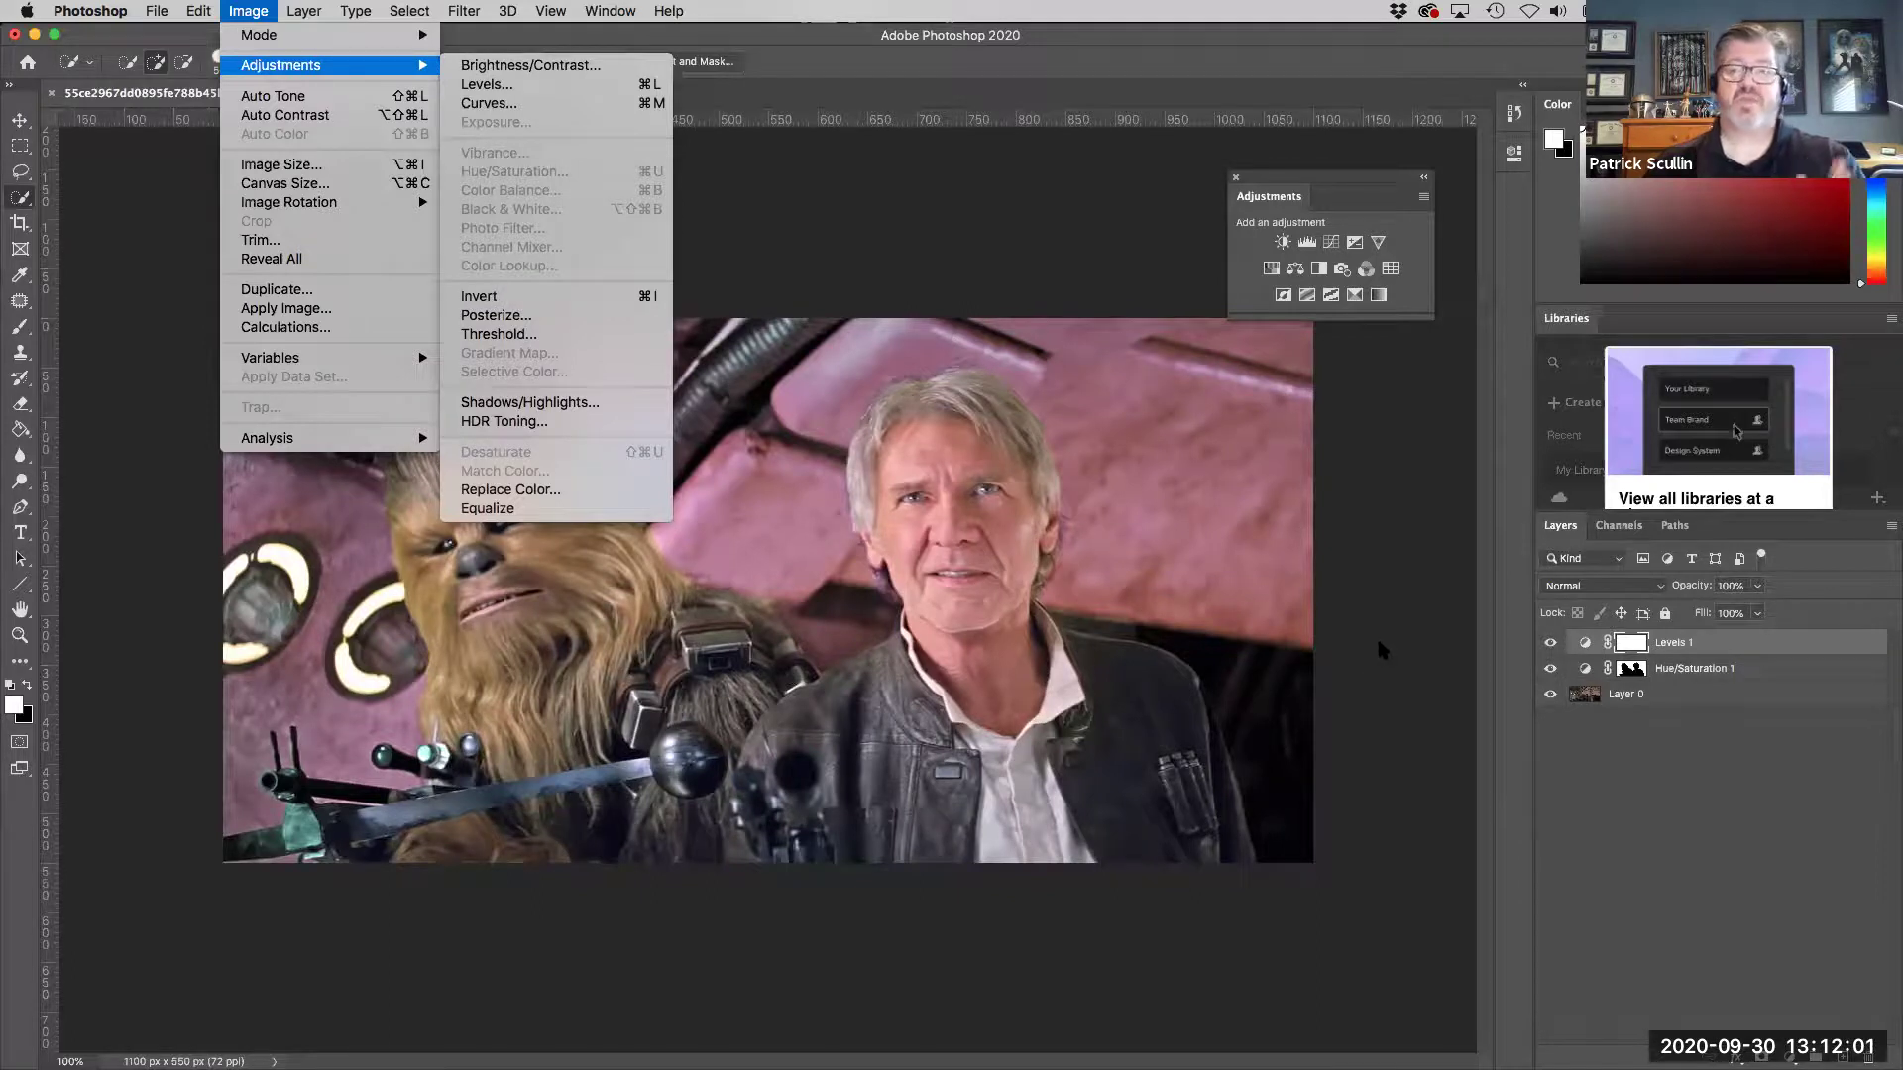
pyautogui.click(1353, 184)
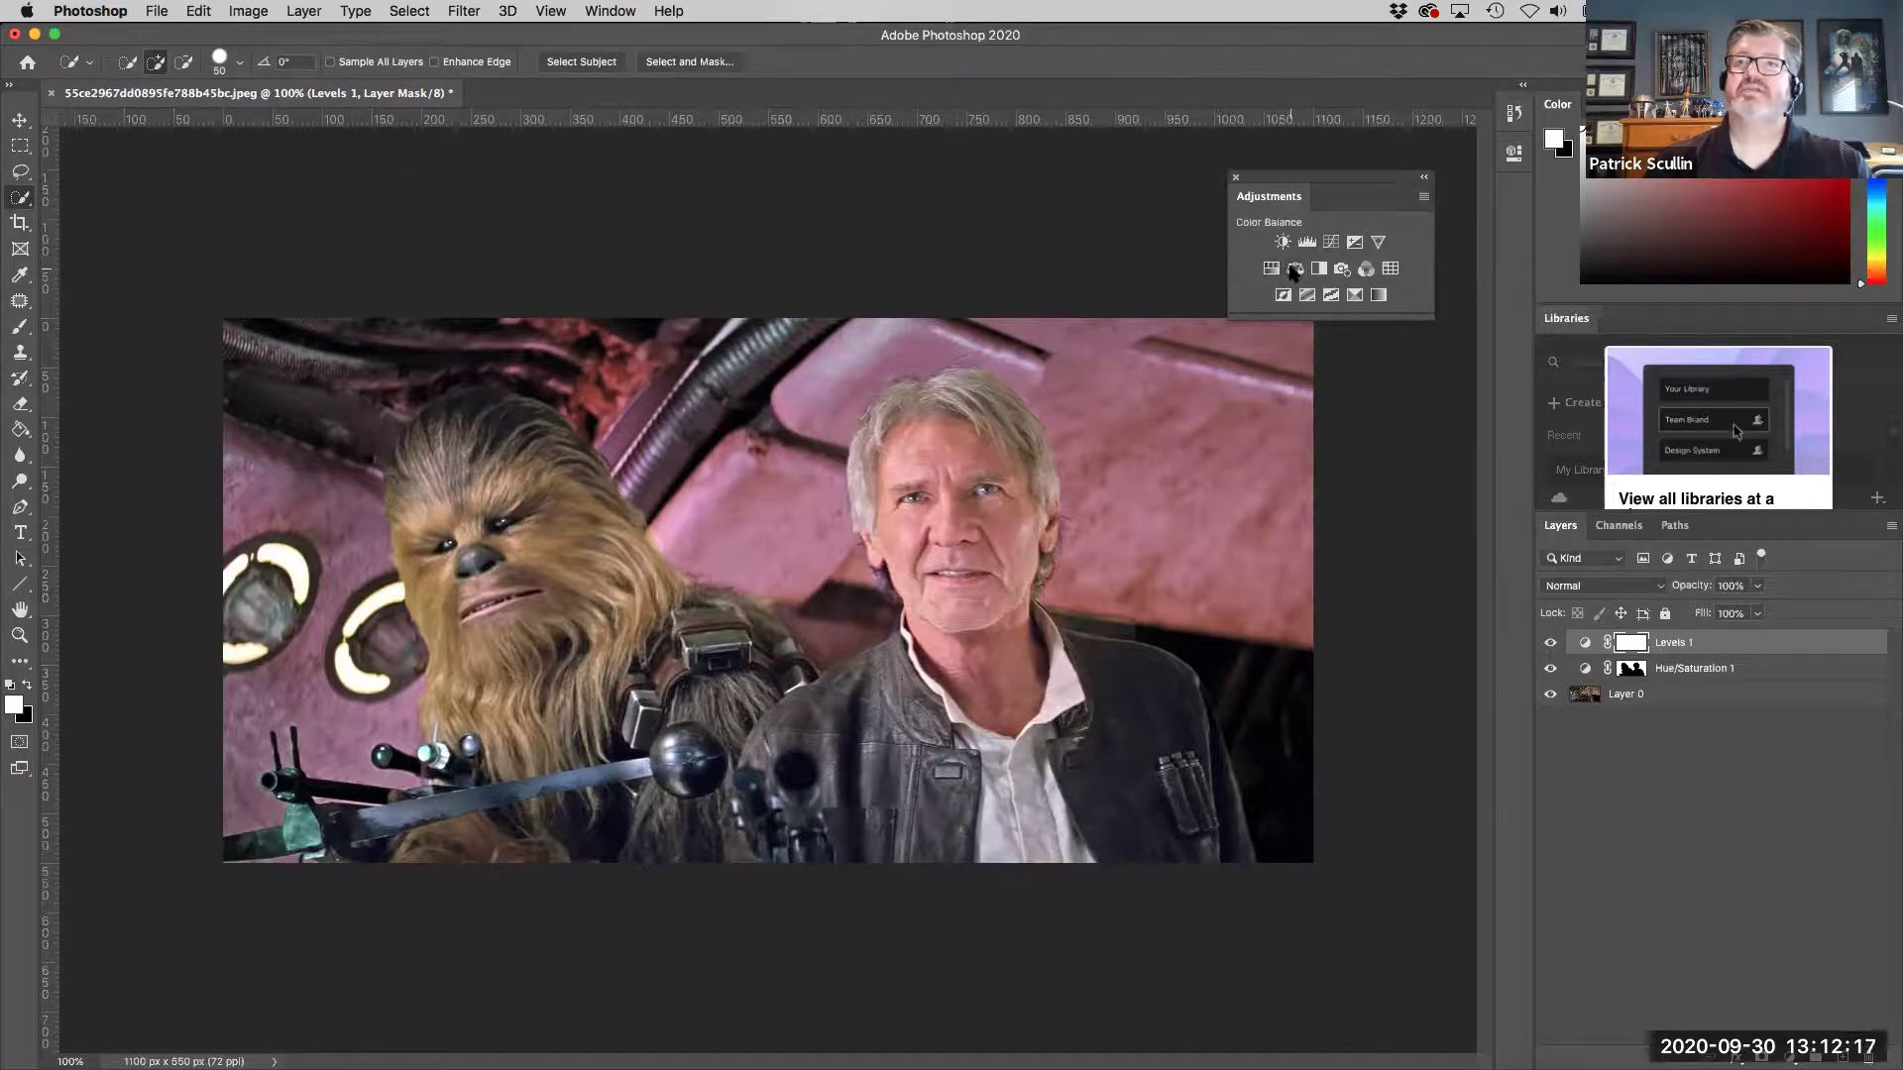
# Add a Color Balance layer with midtones Cyan/Red +57, Magenta/Green +62, Yellow/Blue +1.
pyautogui.click(1293, 270)
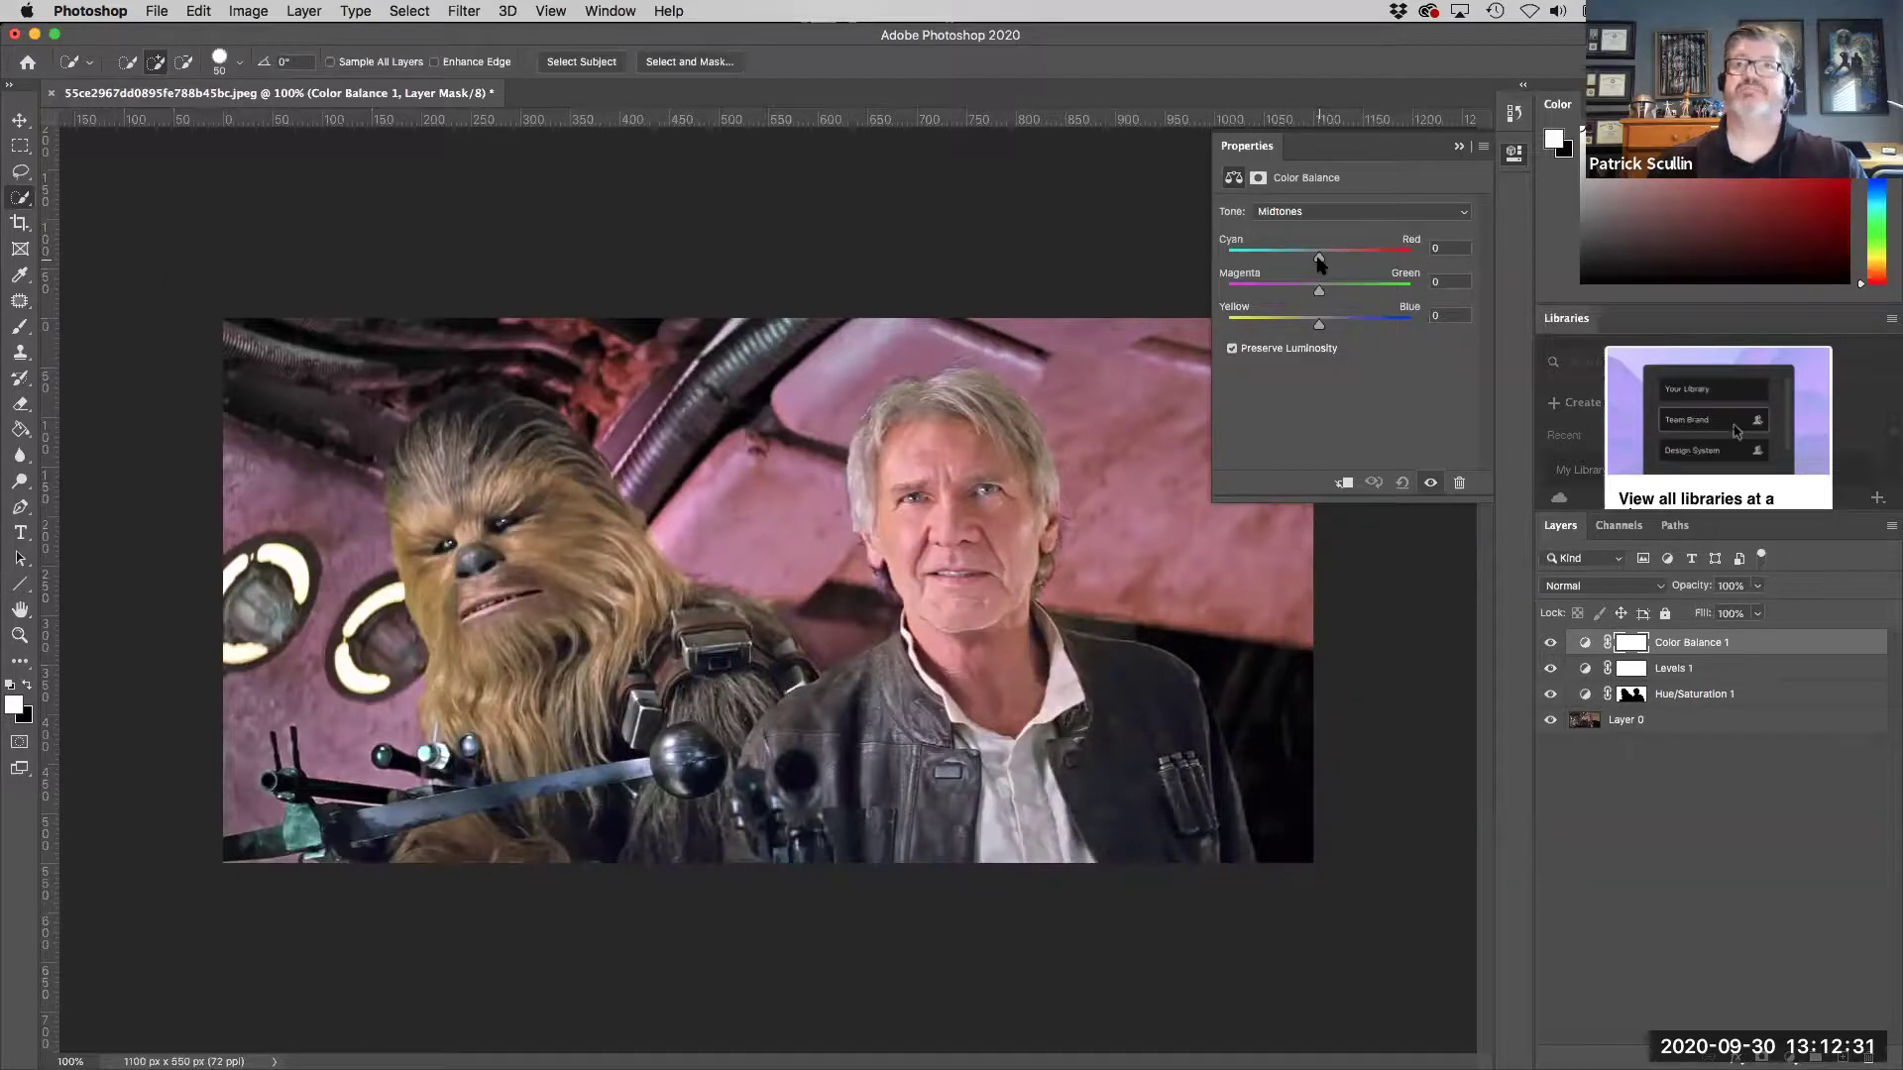
pyautogui.moveTo(1318, 261)
pyautogui.mouseDown()
pyautogui.moveTo(1268, 263)
pyautogui.moveTo(1371, 260)
pyautogui.moveTo(1254, 295)
pyautogui.moveTo(1376, 294)
pyautogui.mouseUp()
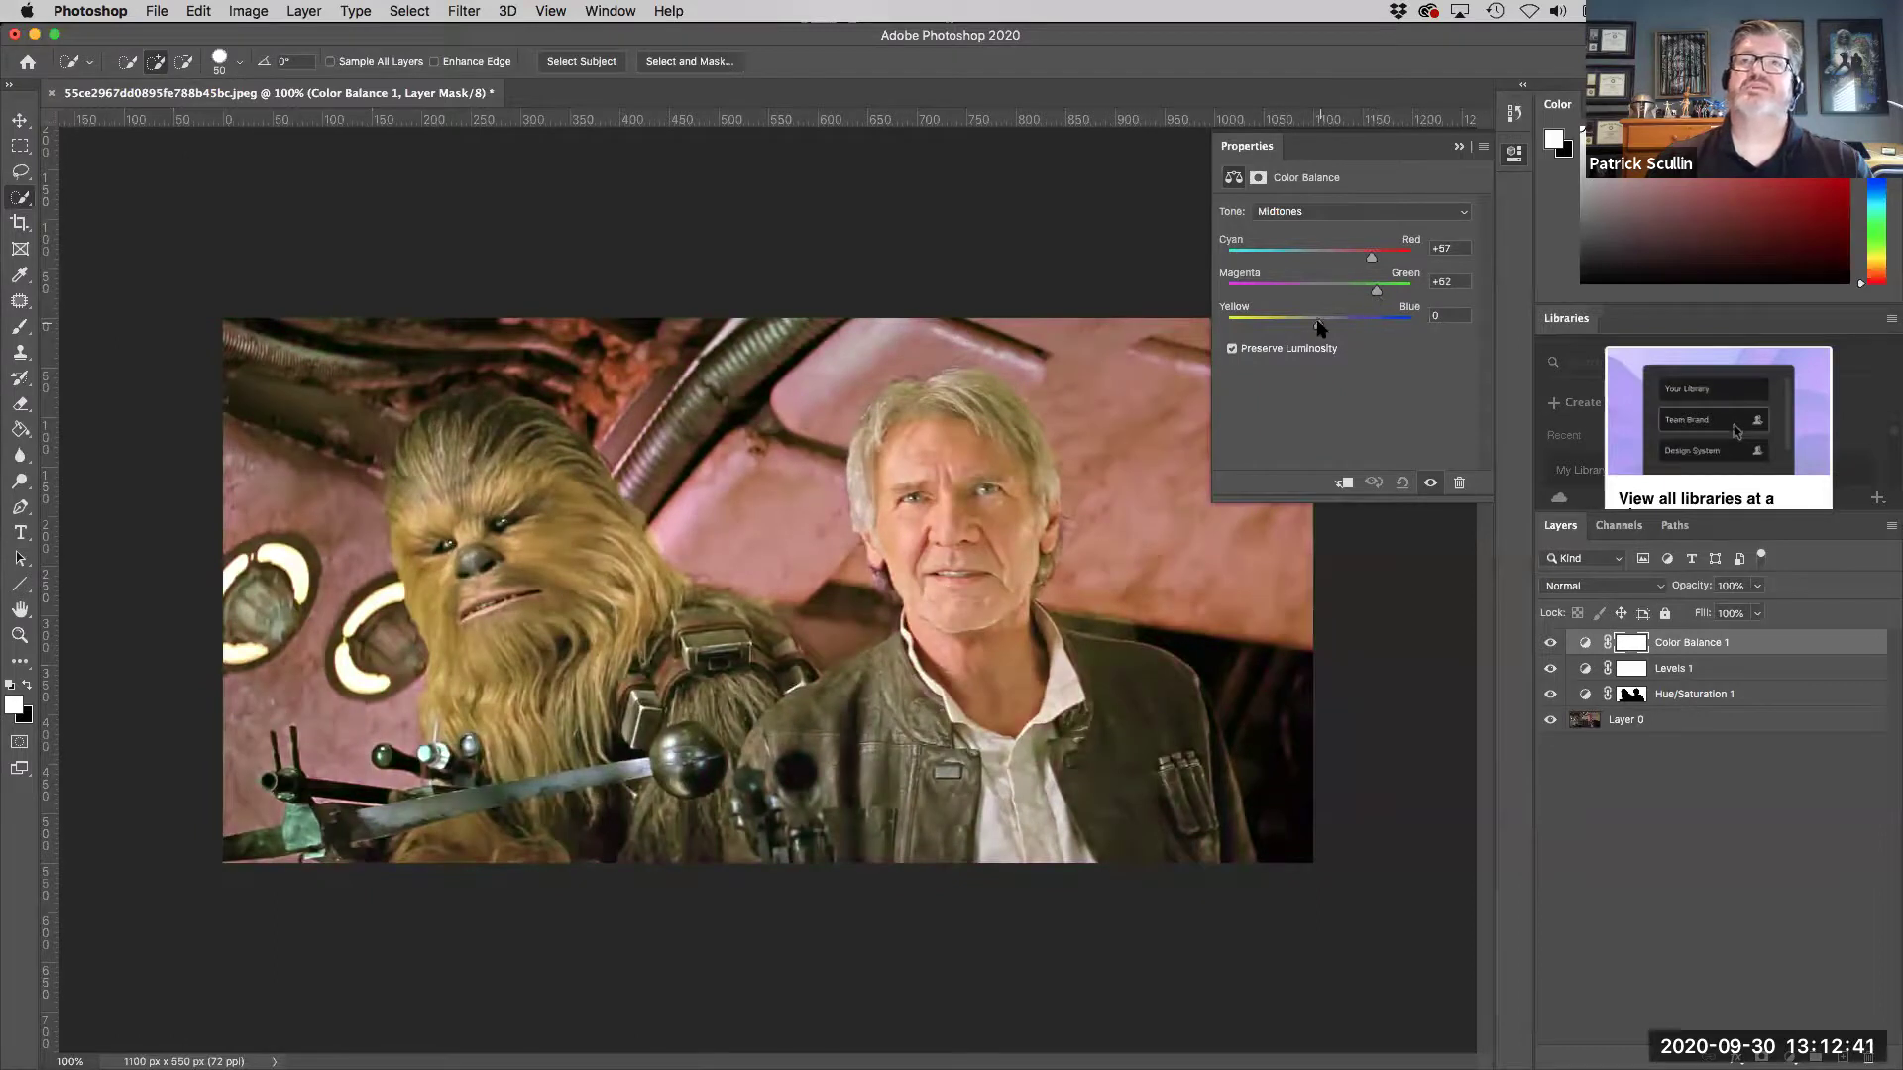
pyautogui.moveTo(1318, 324)
pyautogui.mouseDown()
pyautogui.moveTo(1366, 325)
pyautogui.moveTo(1289, 331)
pyautogui.moveTo(1320, 330)
pyautogui.mouseUp()
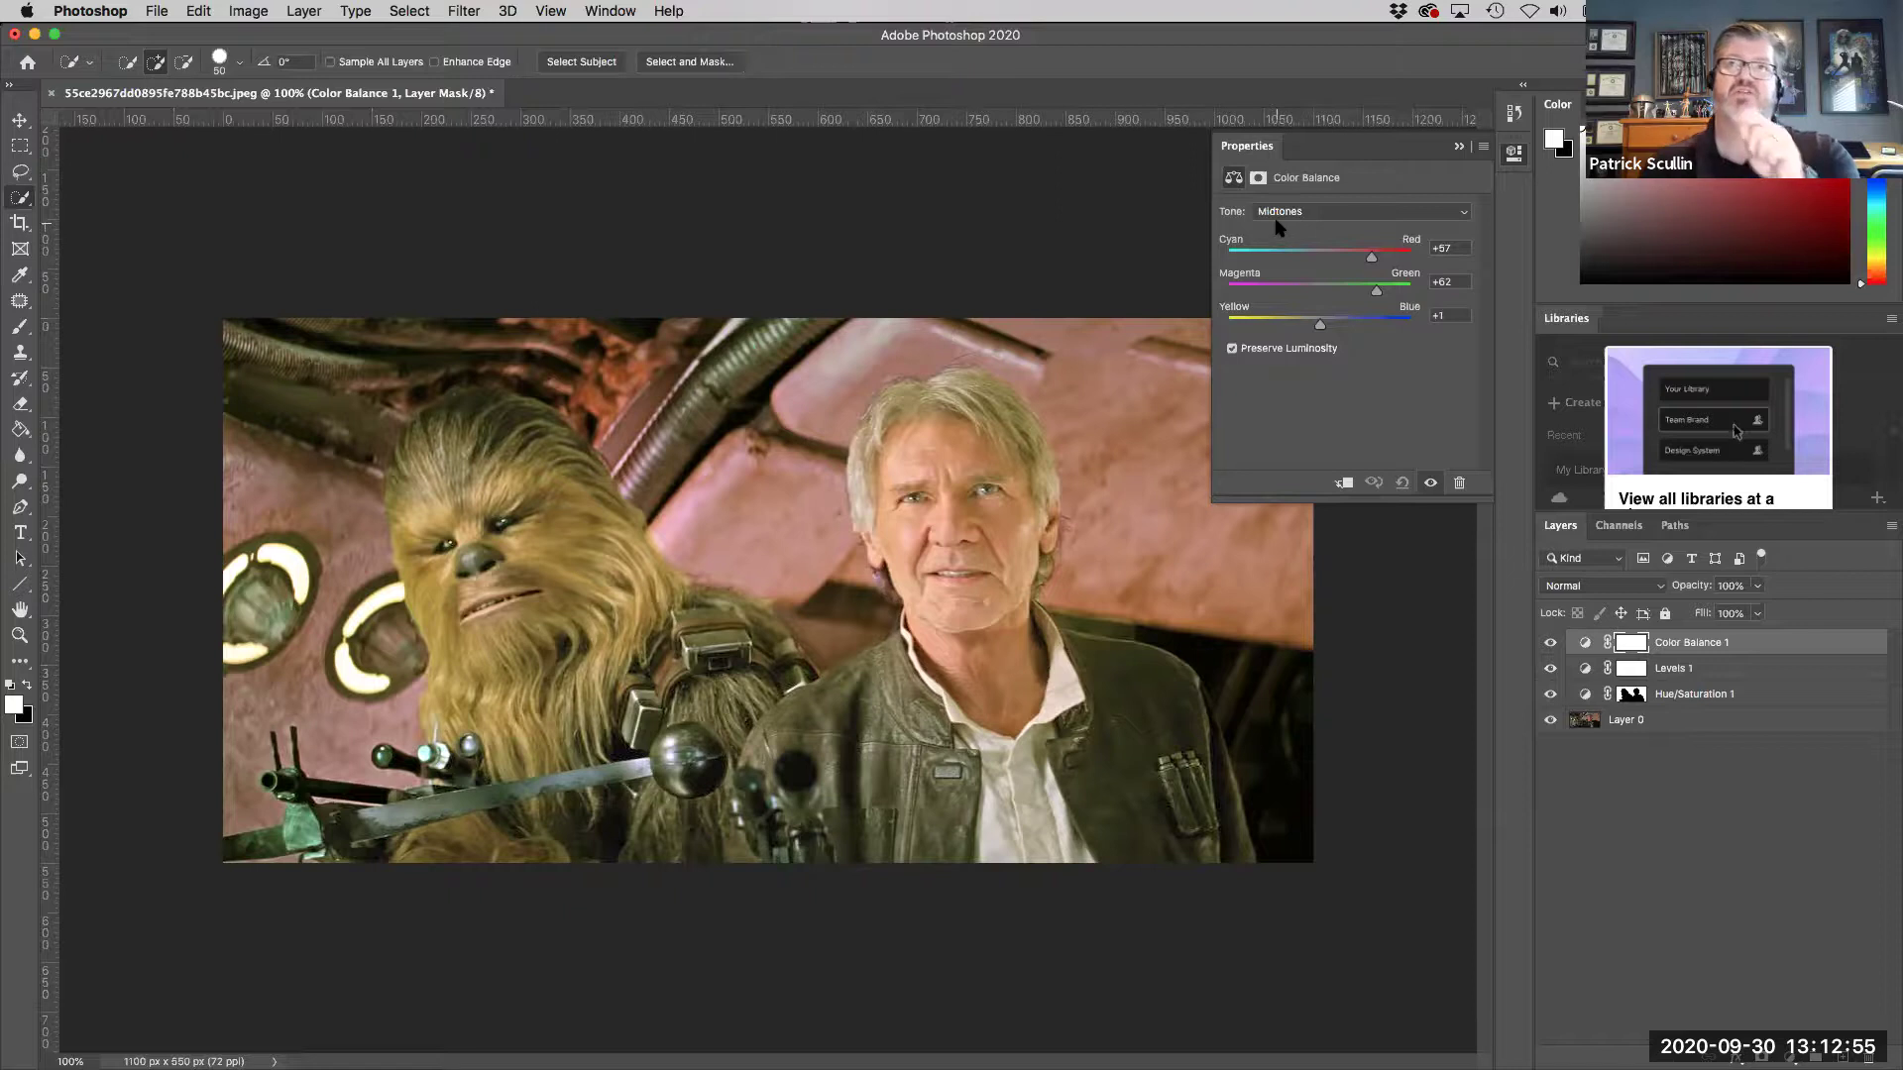
pyautogui.click(1466, 217)
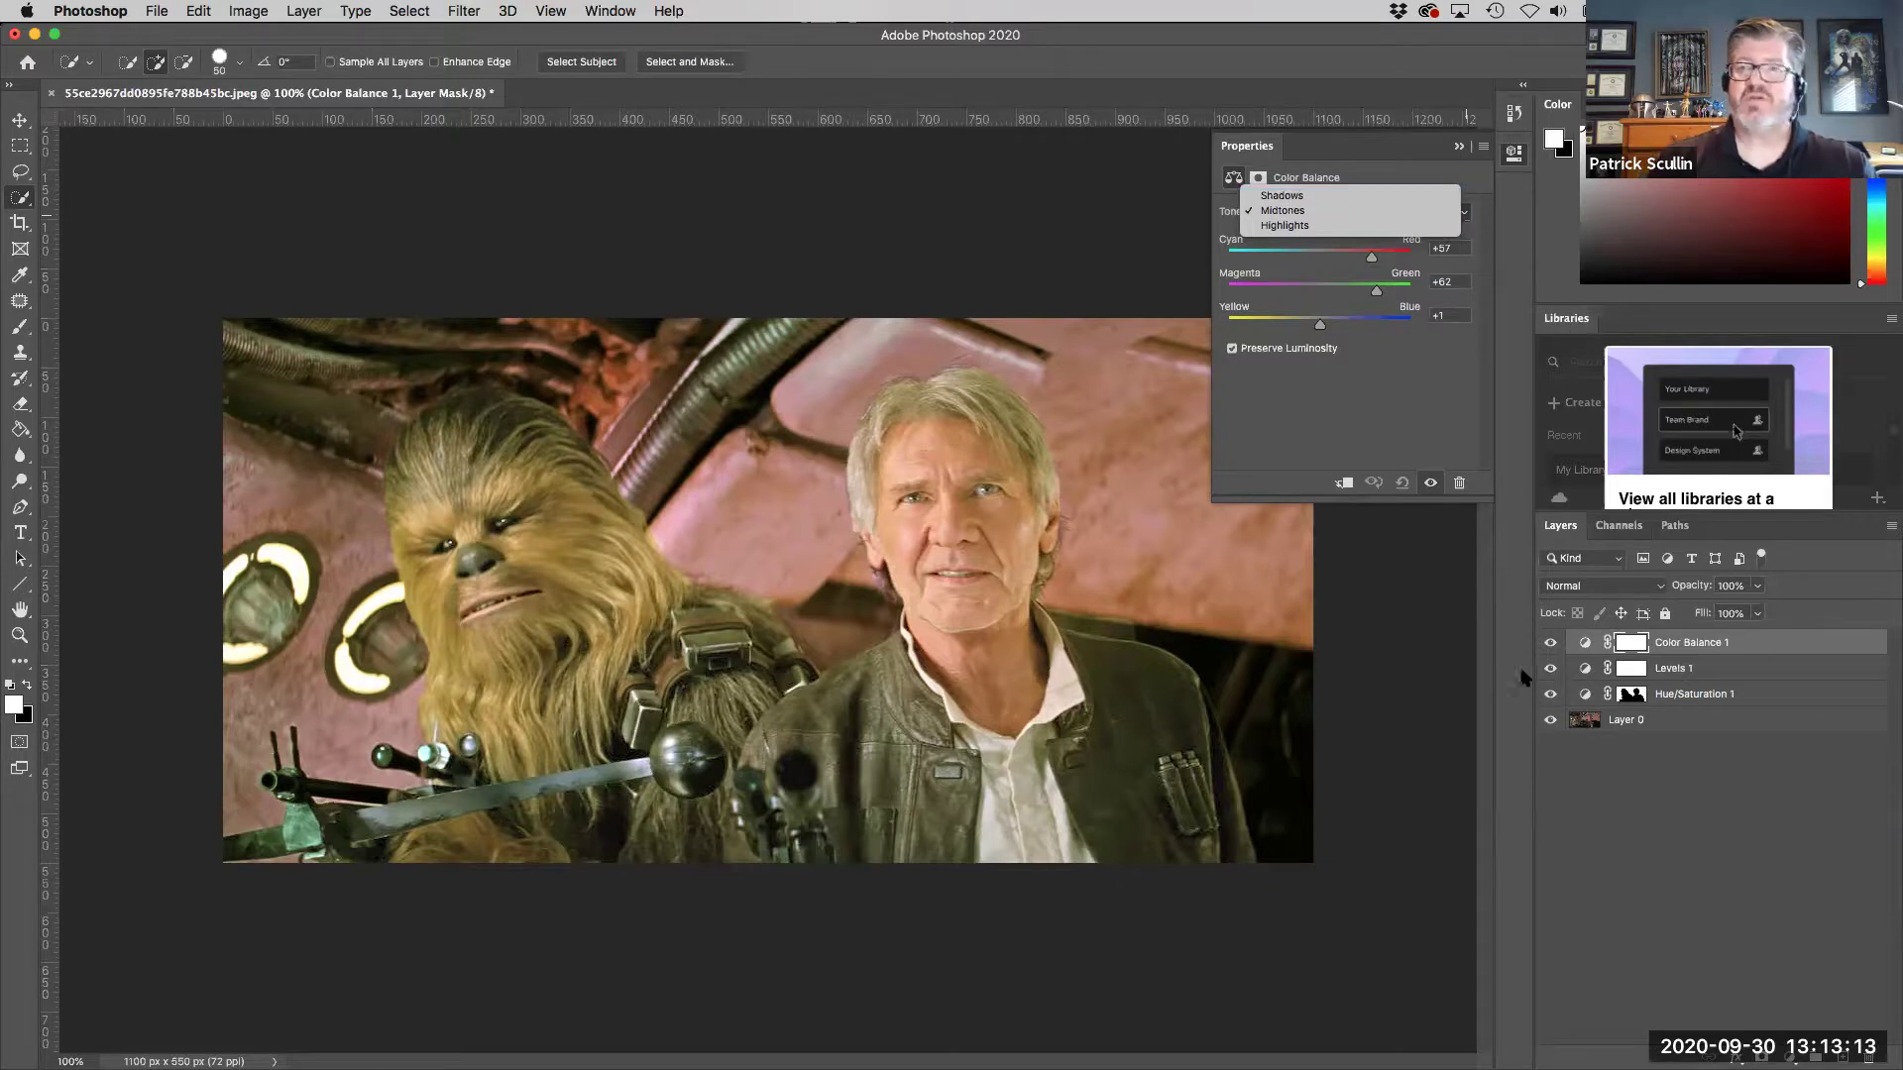
pyautogui.click(1618, 847)
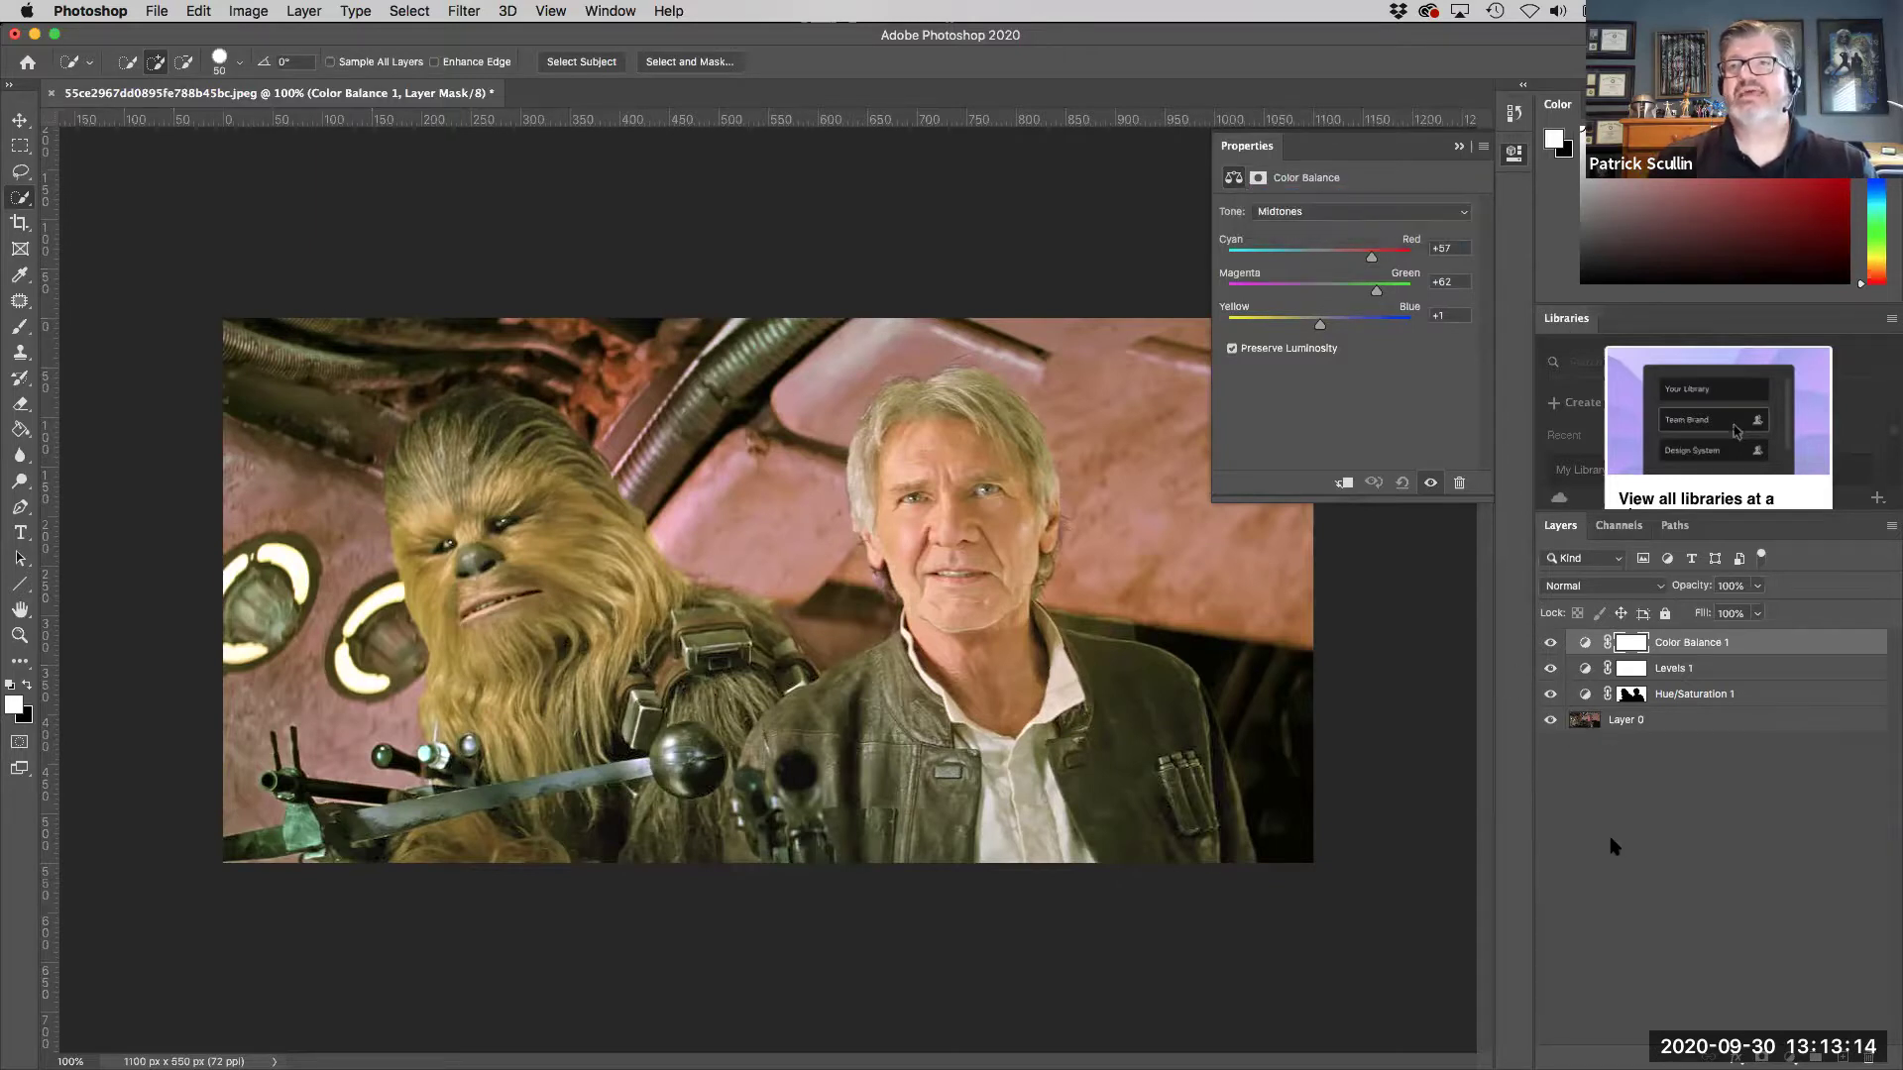
pyautogui.click(1457, 150)
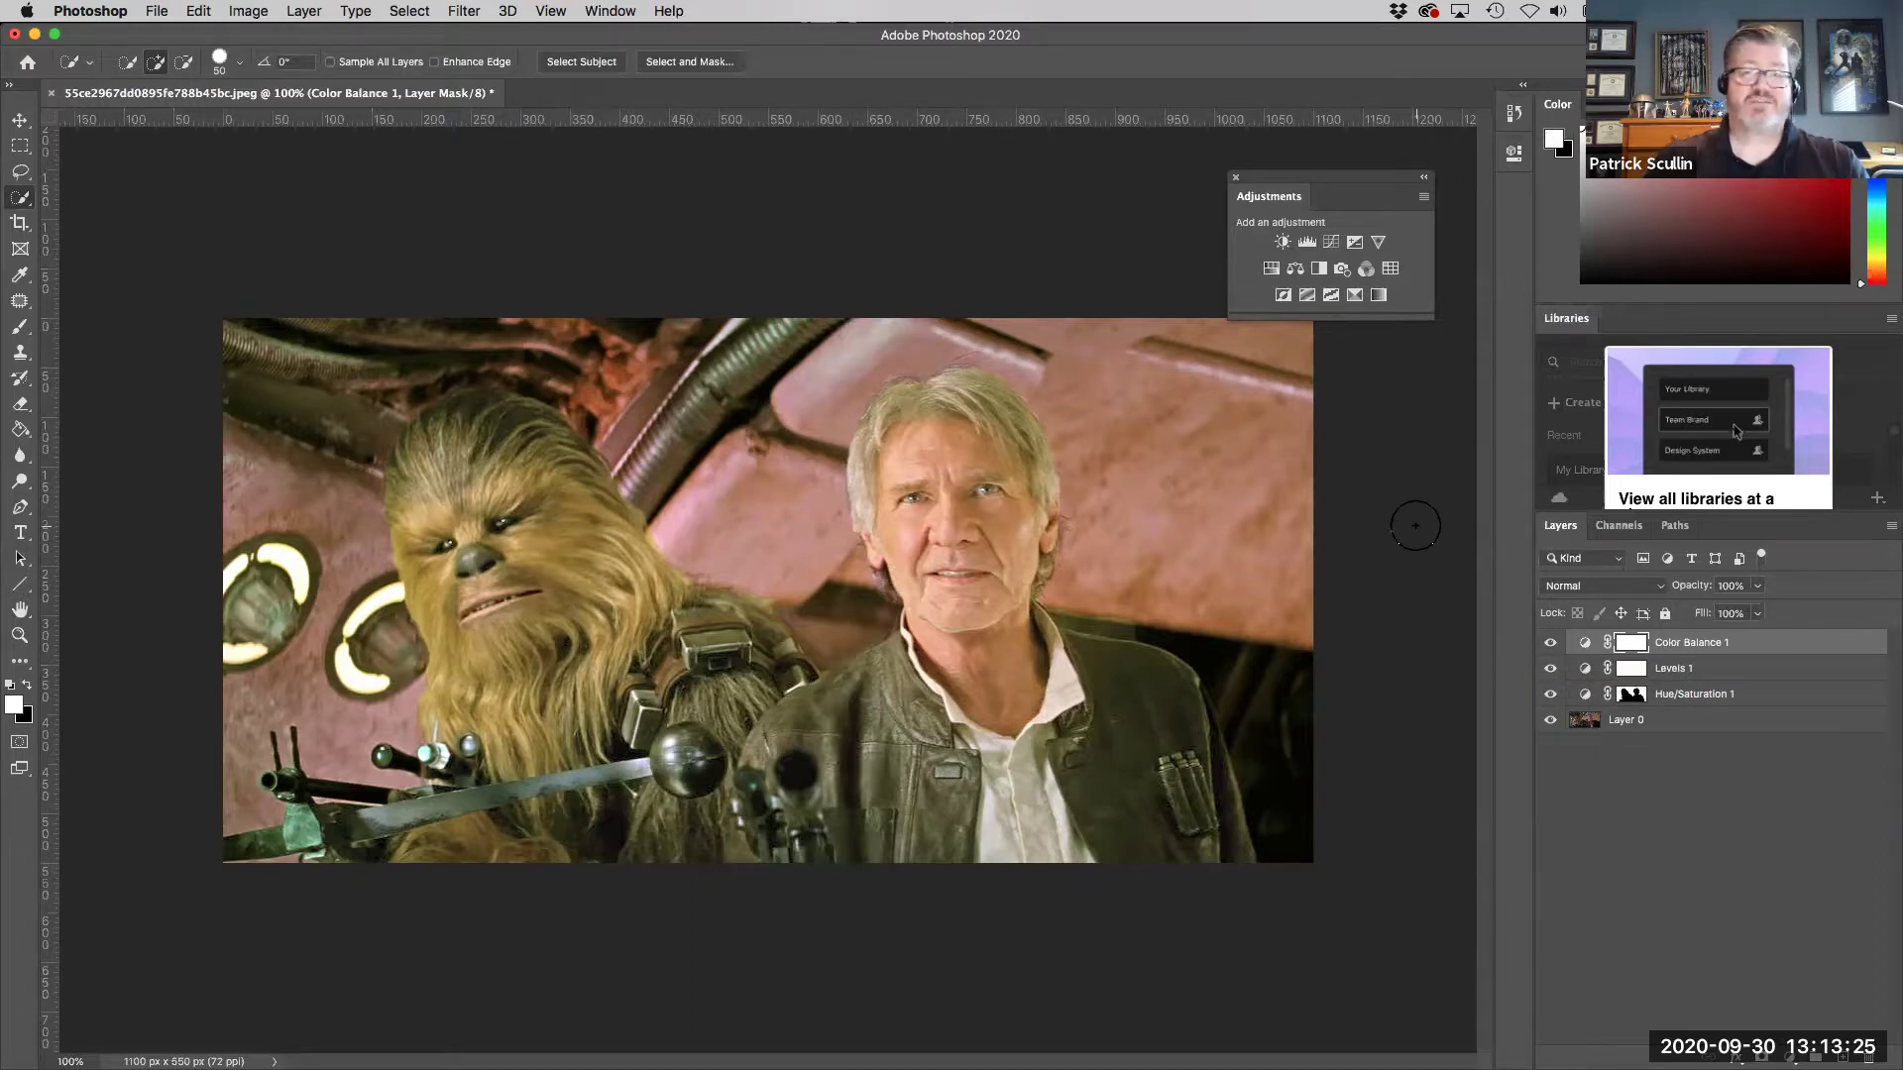
pyautogui.click(249, 12)
pyautogui.moveTo(281, 66)
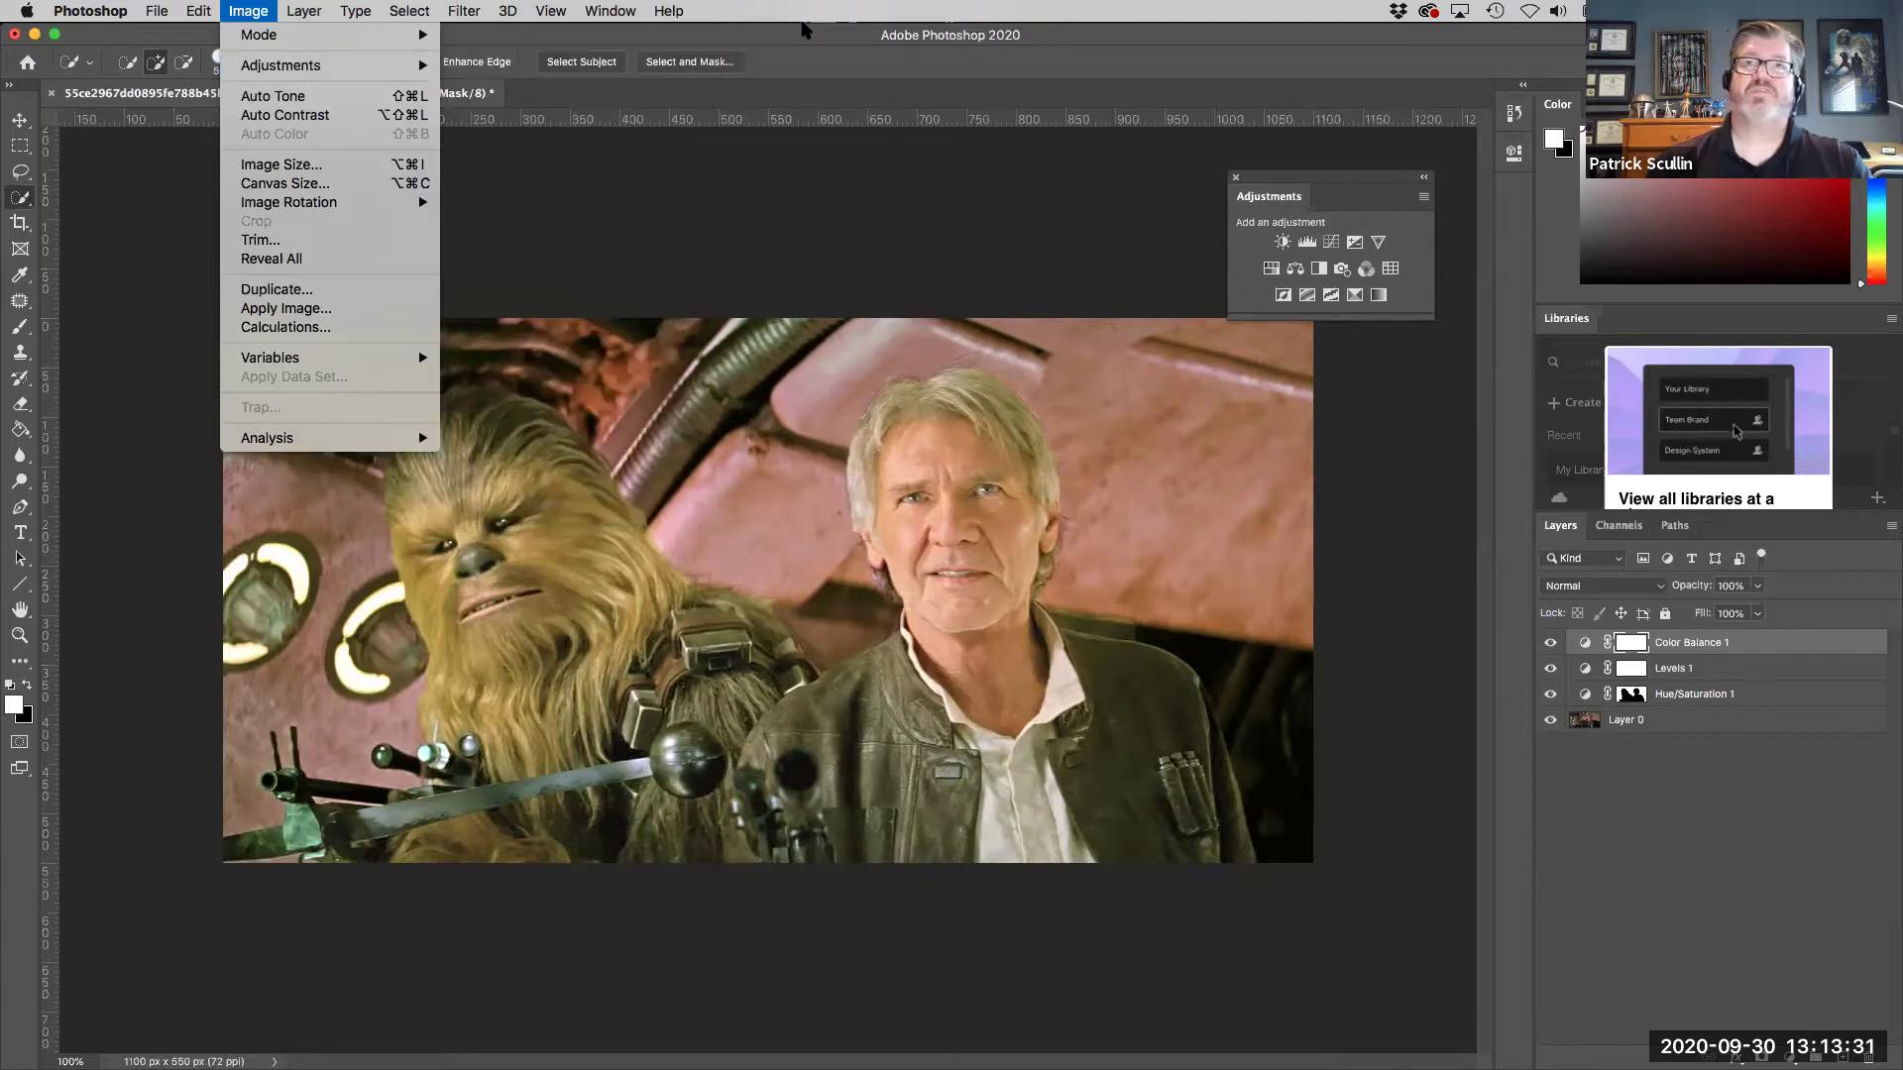
pyautogui.click(882, 264)
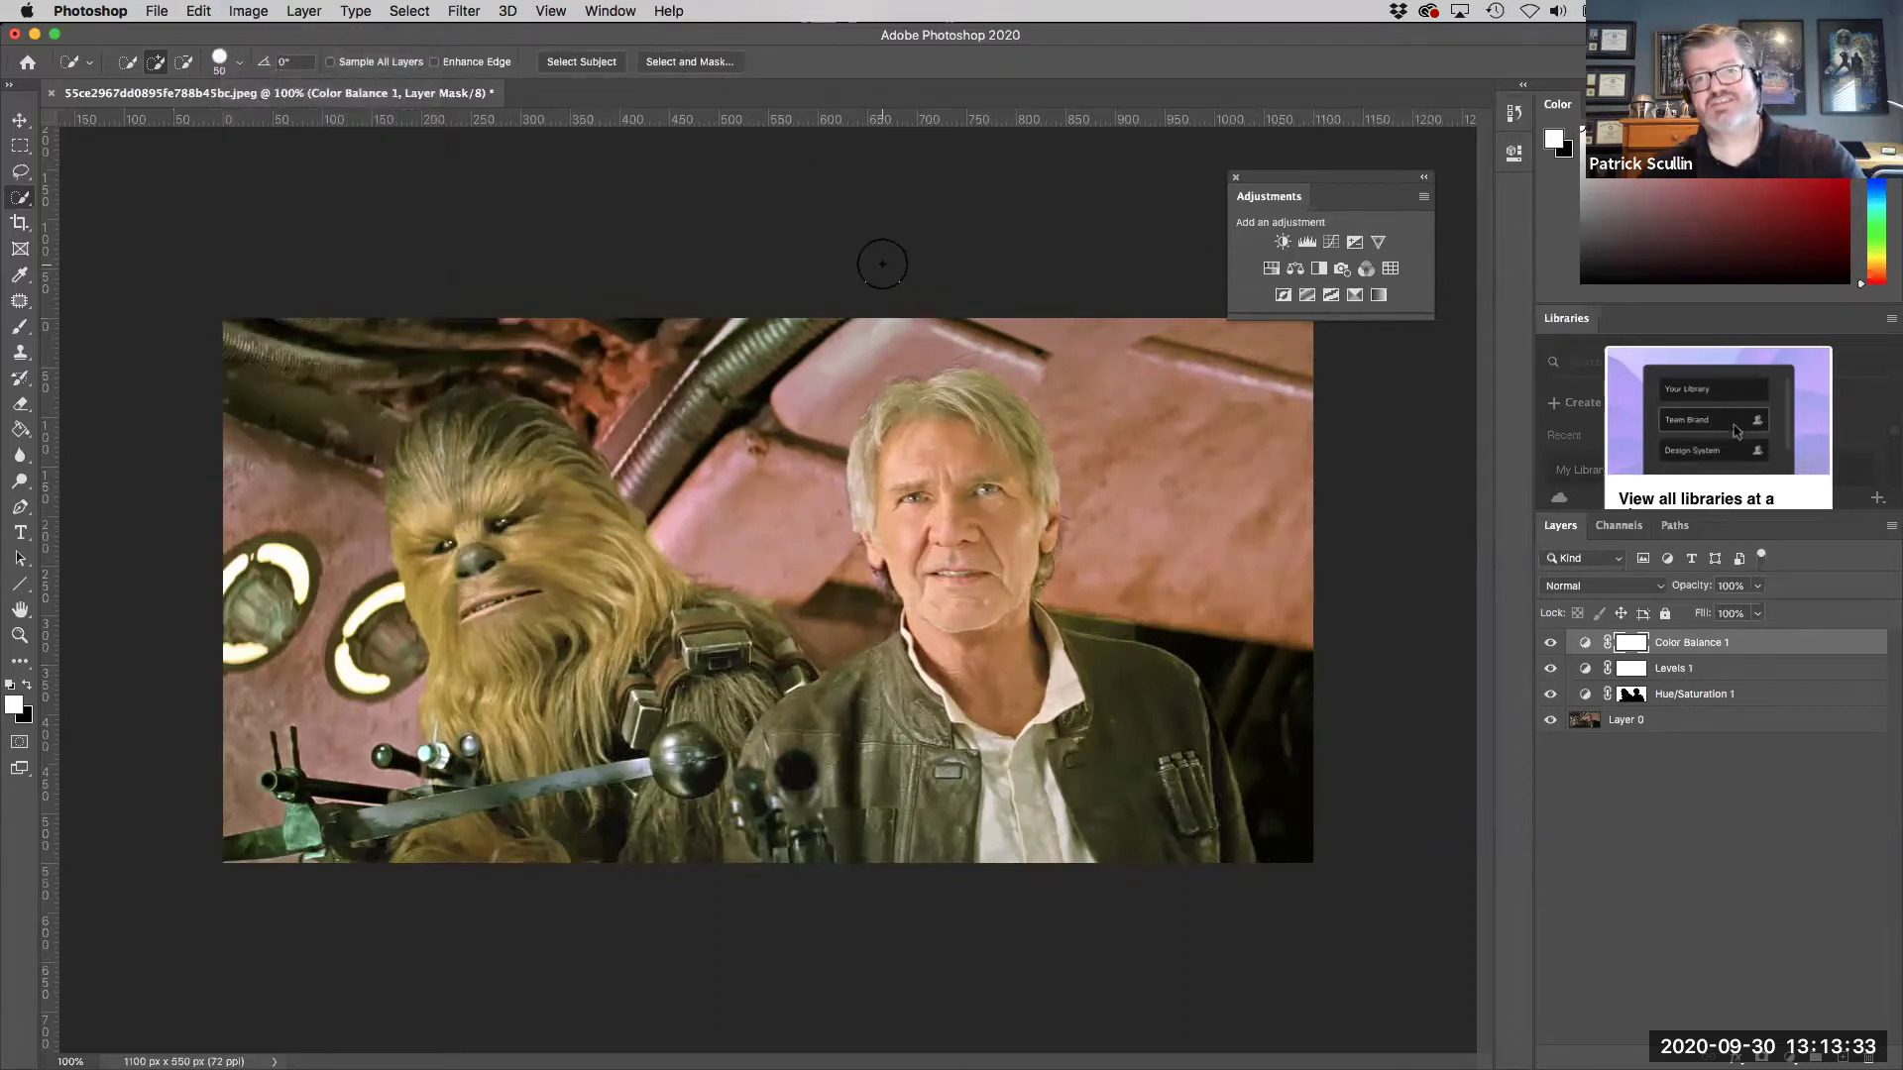